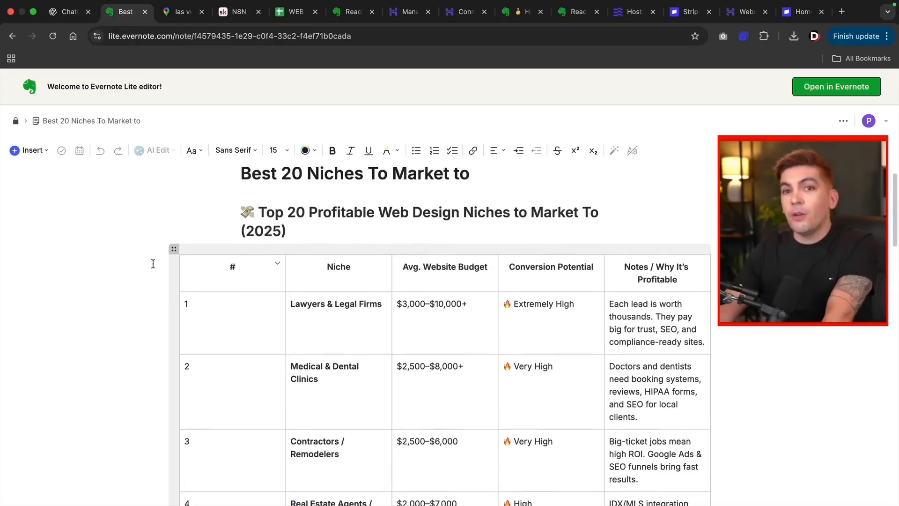
Step: Scroll the Evernote niches table and highlight the Contractors / Remodelers niche
{"action": "scroll", "coordinate": [153, 263], "scroll_direction": "down", "scroll_amount": 4}
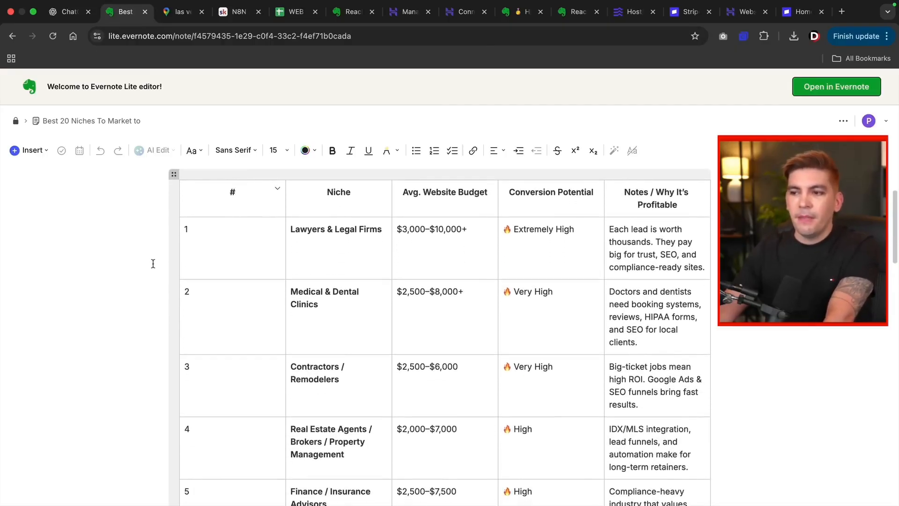
{"action": "scroll", "coordinate": [263, 256], "scroll_direction": "up", "scroll_amount": 2}
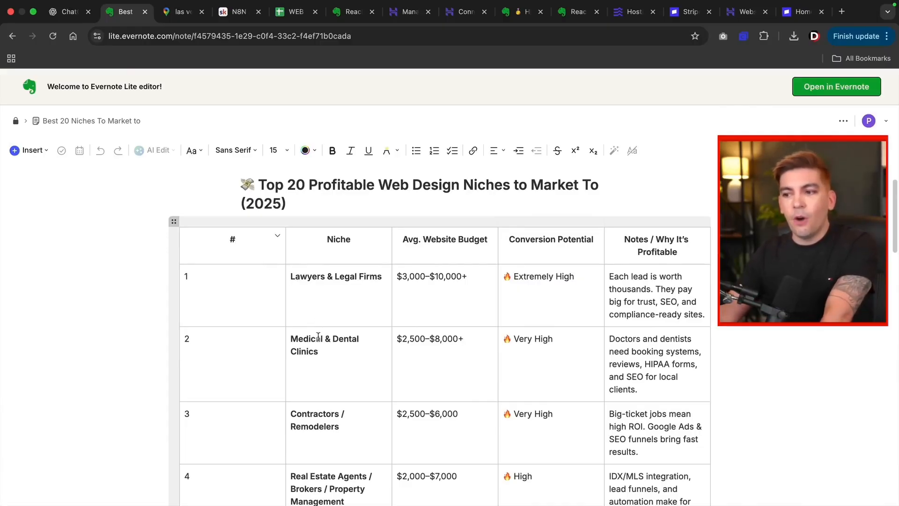
{"action": "scroll", "coordinate": [318, 336], "scroll_direction": "down", "scroll_amount": 5}
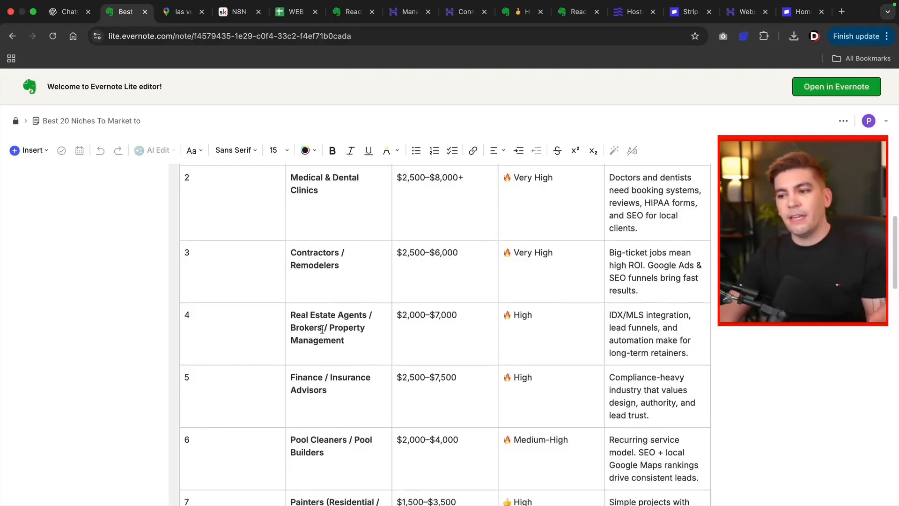
{"action": "scroll", "coordinate": [322, 328], "scroll_direction": "down", "scroll_amount": 3}
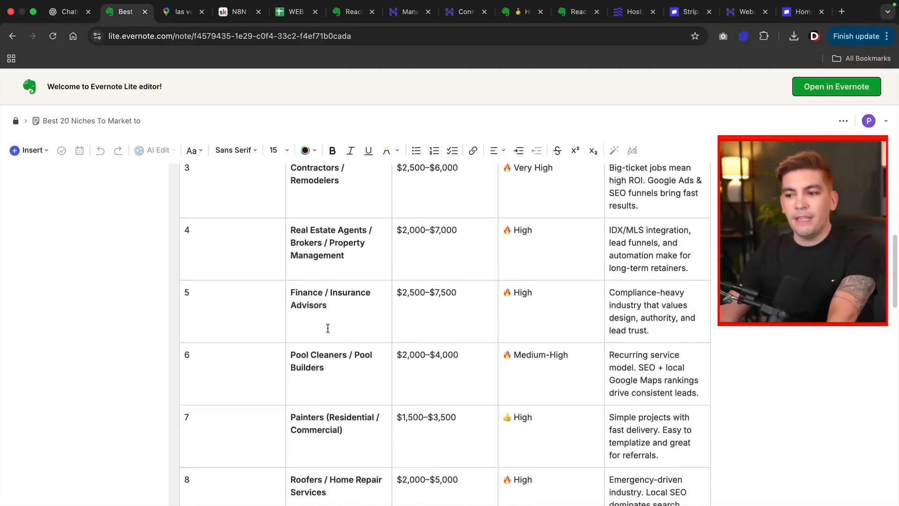
{"action": "scroll", "coordinate": [328, 328], "scroll_direction": "down", "scroll_amount": 9}
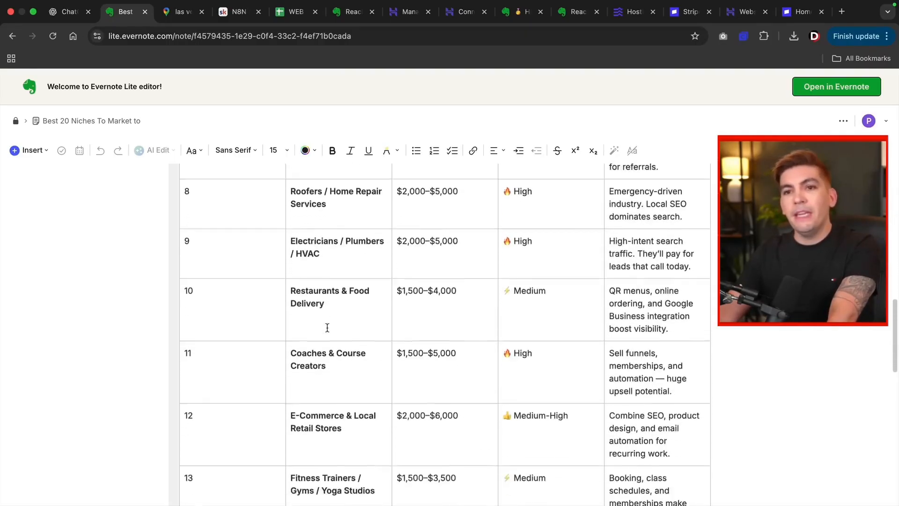
{"action": "scroll", "coordinate": [328, 327], "scroll_direction": "down", "scroll_amount": 4}
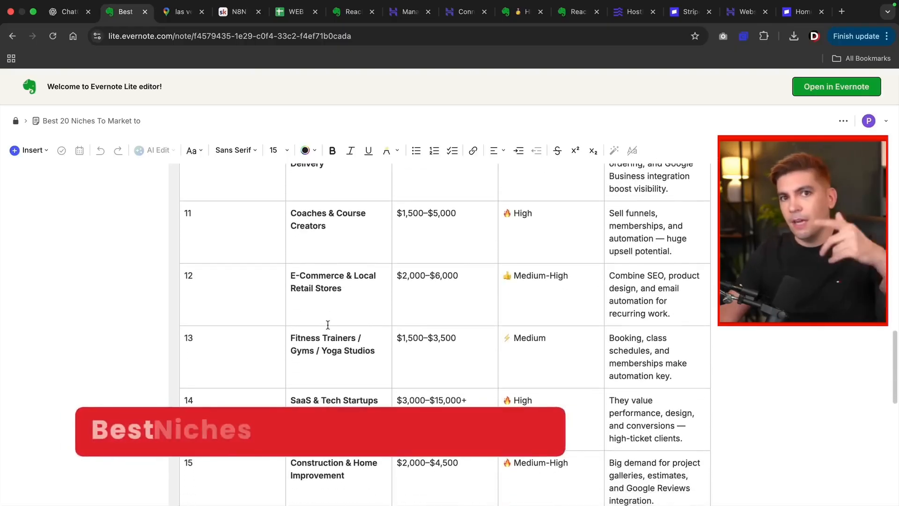
{"action": "scroll", "coordinate": [327, 324], "scroll_direction": "up", "scroll_amount": 7}
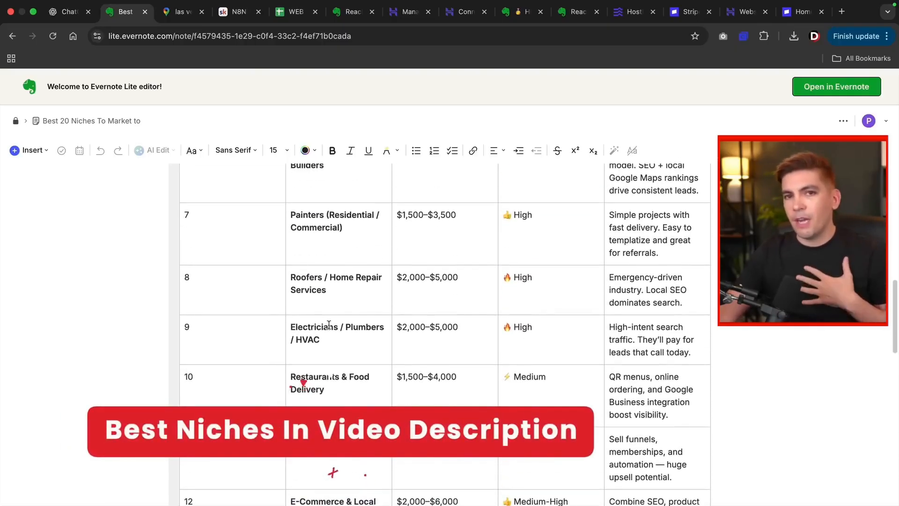
{"action": "scroll", "coordinate": [328, 324], "scroll_direction": "up", "scroll_amount": 4}
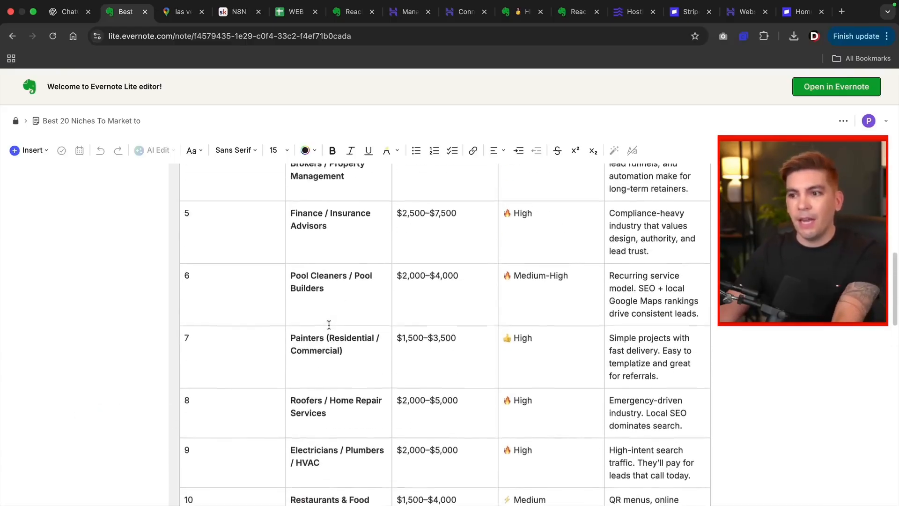
{"action": "scroll", "coordinate": [328, 325], "scroll_direction": "up", "scroll_amount": 5}
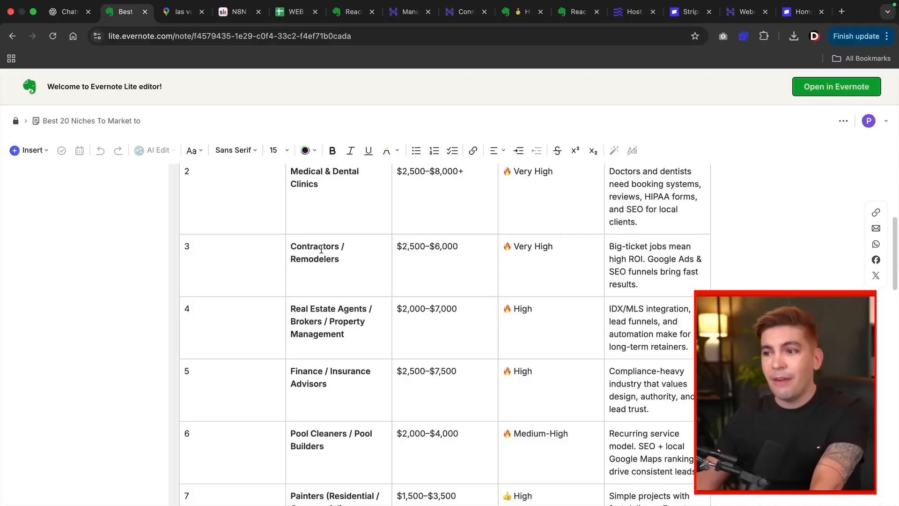
{"action": "triple_click", "coordinate": [321, 249]}
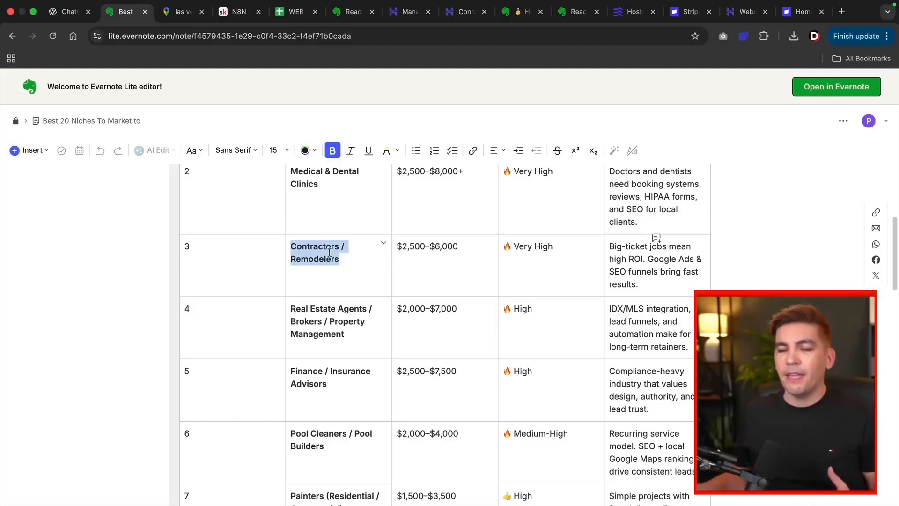
{"action": "left_click", "coordinate": [327, 245]}
{"action": "triple_click", "coordinate": [327, 245]}
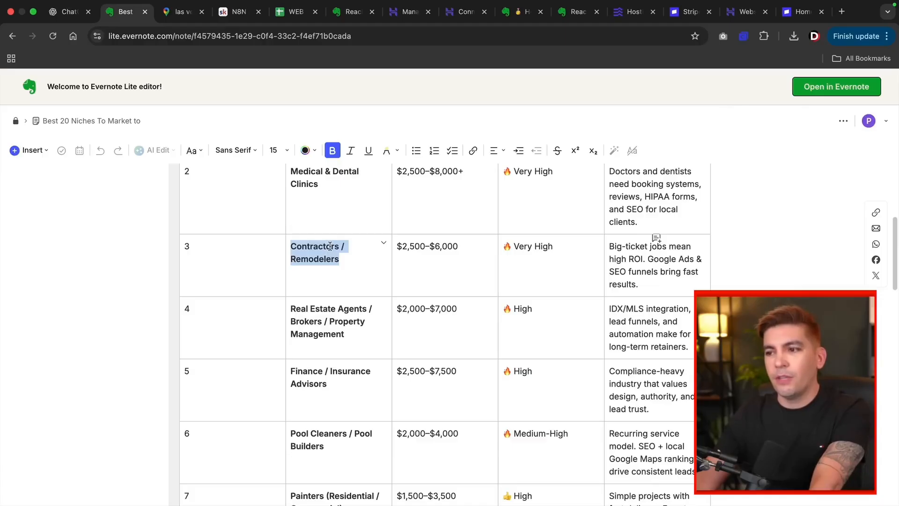
{"action": "left_click", "coordinate": [330, 246]}
Step: Highlight and then clear the Insurance Advisors niche in row 5
{"action": "scroll", "coordinate": [333, 281], "scroll_direction": "down", "scroll_amount": 5}
{"action": "left_click_drag", "start_coordinate": [328, 271], "coordinate": [325, 260]}
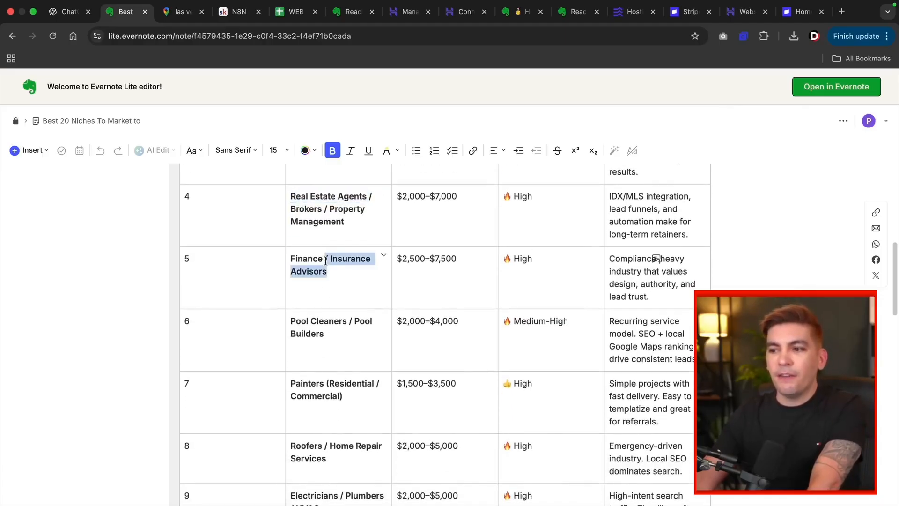
{"action": "left_click", "coordinate": [331, 269]}
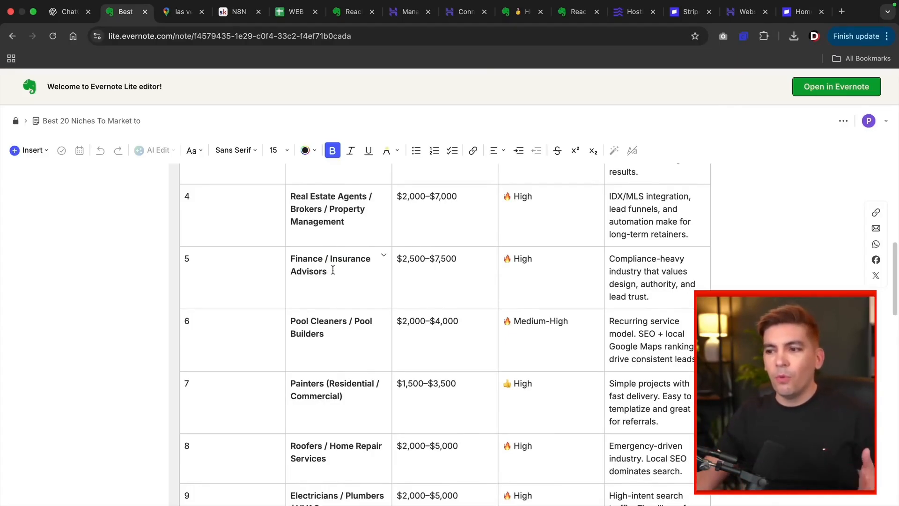
{"action": "scroll", "coordinate": [333, 270], "scroll_direction": "up", "scroll_amount": 5}
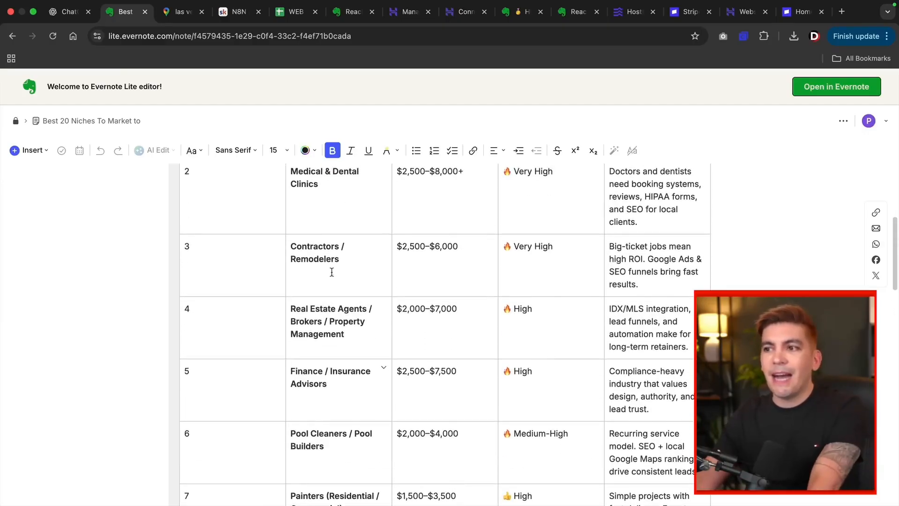
{"action": "scroll", "coordinate": [331, 272], "scroll_direction": "up", "scroll_amount": 10}
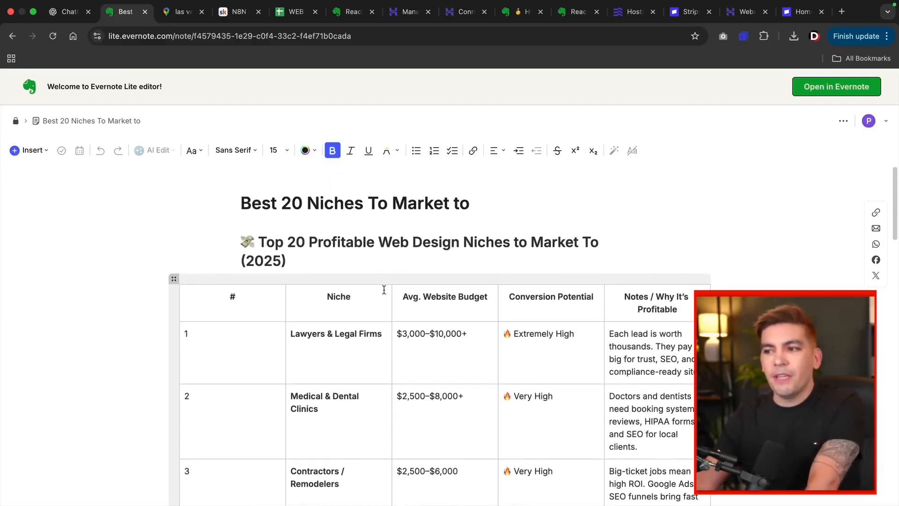
{"action": "scroll", "coordinate": [384, 290], "scroll_direction": "down", "scroll_amount": 5}
{"action": "scroll", "coordinate": [367, 285], "scroll_direction": "down", "scroll_amount": 2}
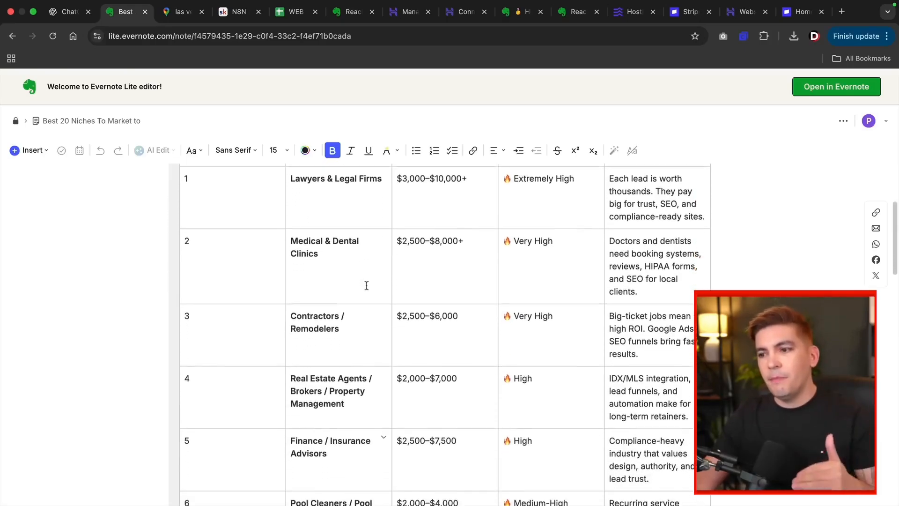
{"action": "scroll", "coordinate": [366, 285], "scroll_direction": "down", "scroll_amount": 2}
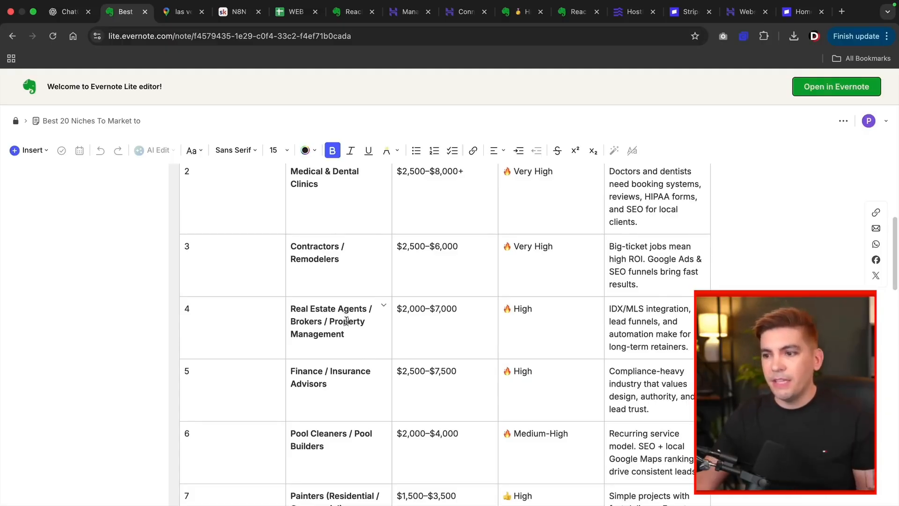
{"action": "left_click_drag", "start_coordinate": [338, 384], "coordinate": [333, 373]}
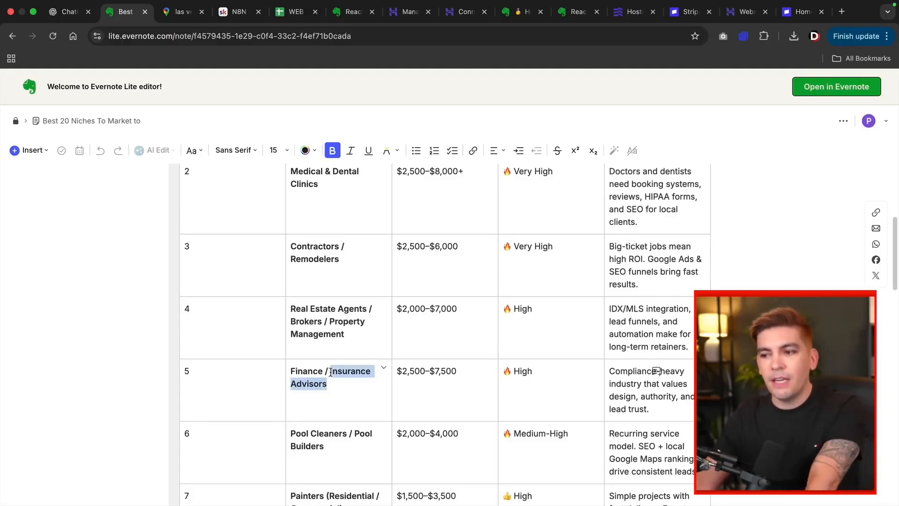
{"action": "left_click", "coordinate": [330, 372]}
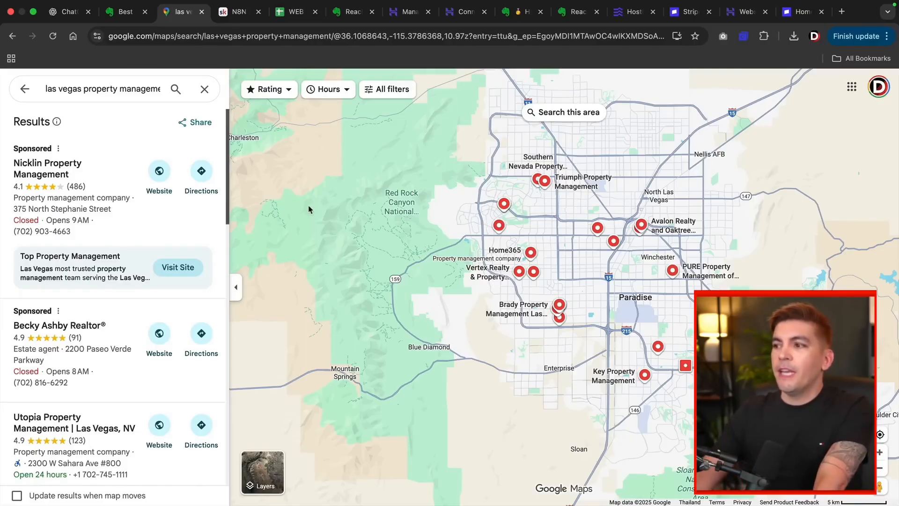
Step: Highlight Property Management in row 4 and bring up the Las Vegas property management map results
{"action": "left_click", "coordinate": [131, 16]}
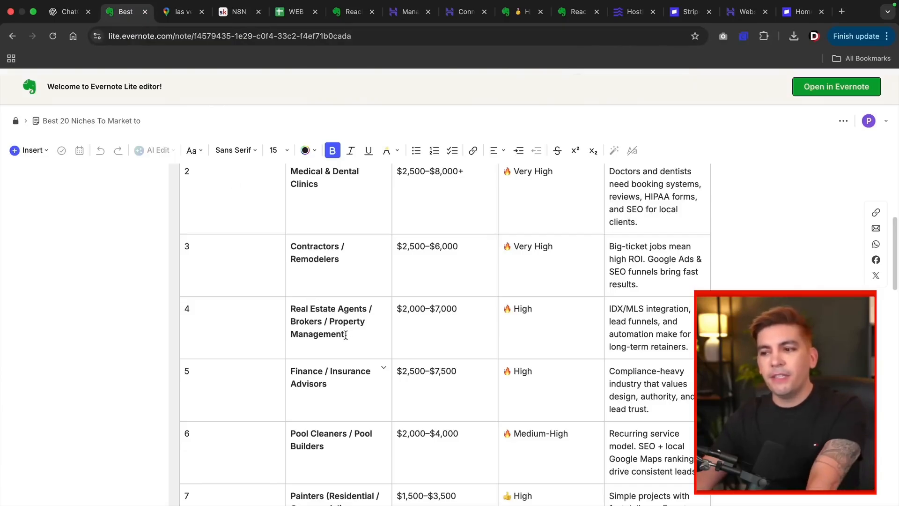
{"action": "left_click_drag", "start_coordinate": [350, 336], "coordinate": [330, 325]}
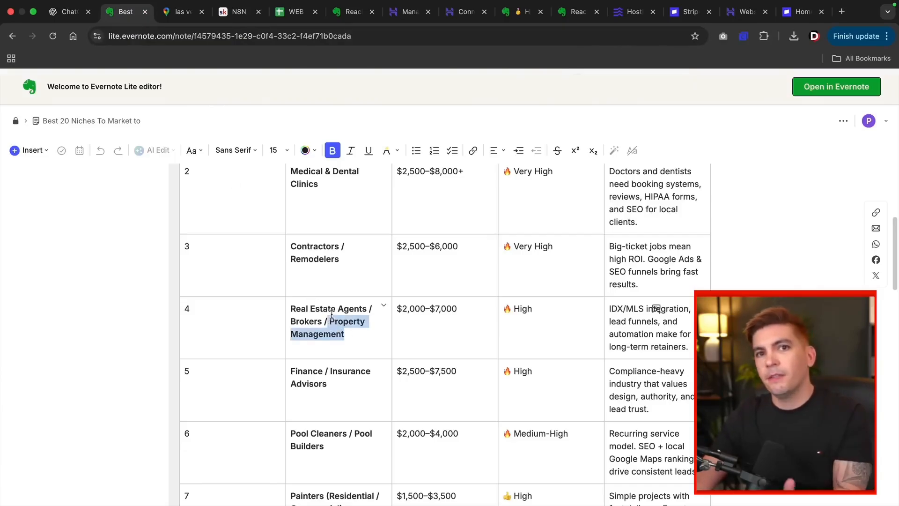
{"action": "left_click", "coordinate": [178, 12]}
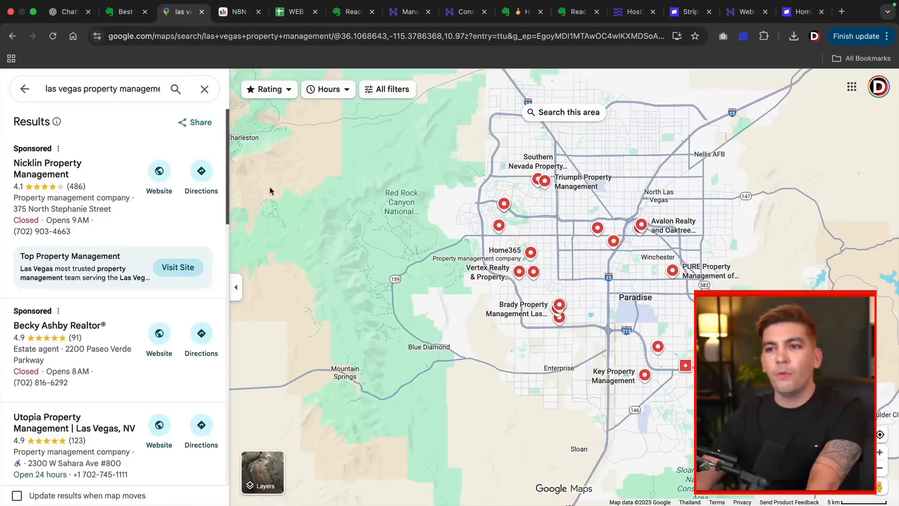
Step: Rerun the Las Vegas property management search and open Utopia Property Management's listing and website
{"action": "left_click", "coordinate": [95, 92]}
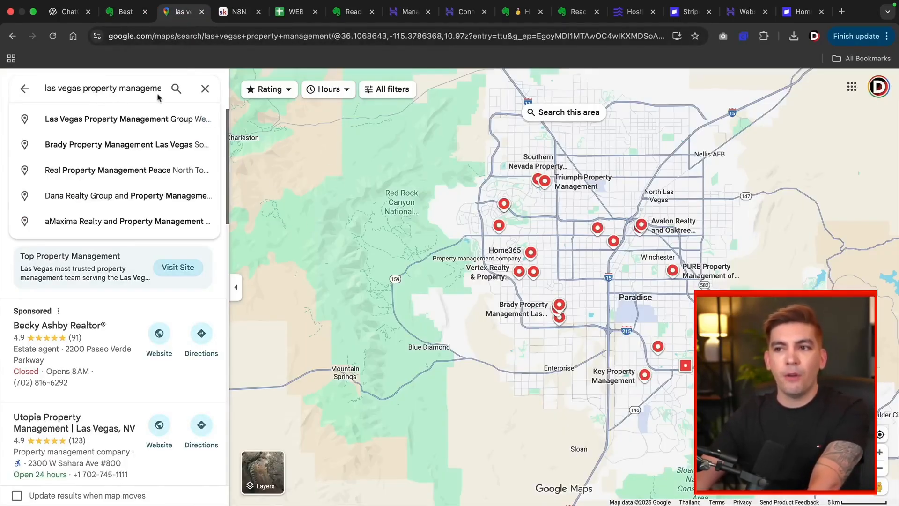
{"action": "left_click", "coordinate": [176, 89]}
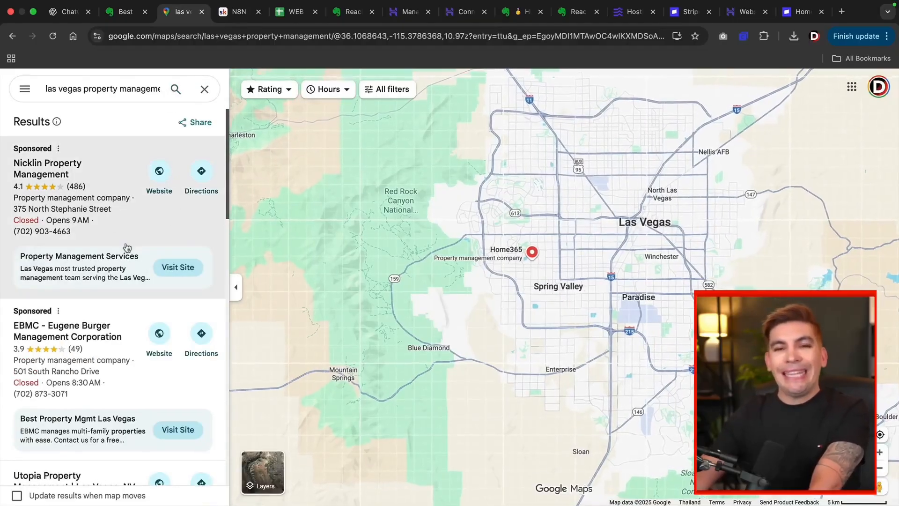
{"action": "scroll", "coordinate": [126, 248], "scroll_direction": "down", "scroll_amount": 1}
{"action": "scroll", "coordinate": [127, 247], "scroll_direction": "down", "scroll_amount": 5}
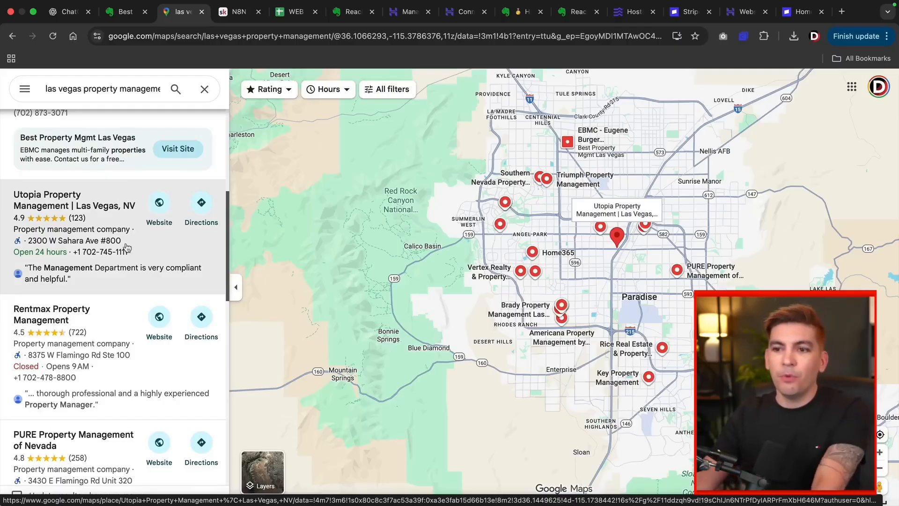
{"action": "scroll", "coordinate": [117, 256], "scroll_direction": "down", "scroll_amount": 3}
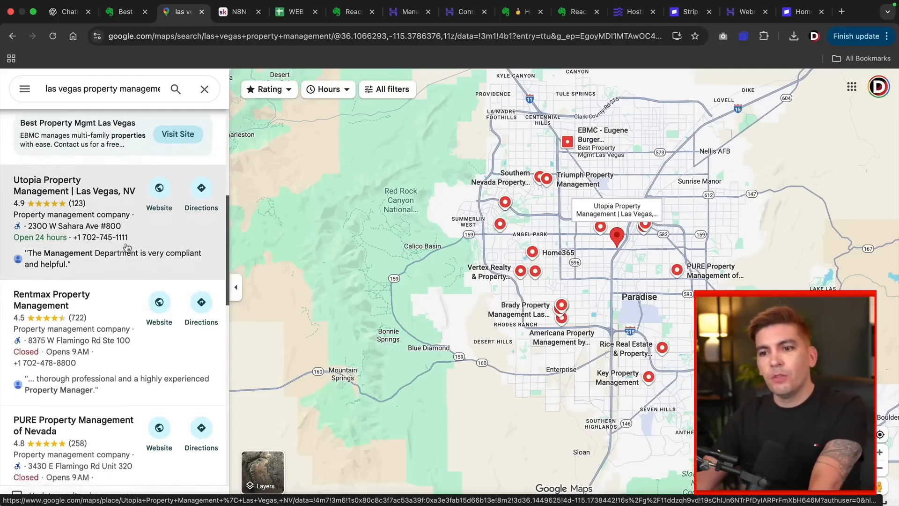
{"action": "left_click", "coordinate": [114, 190]}
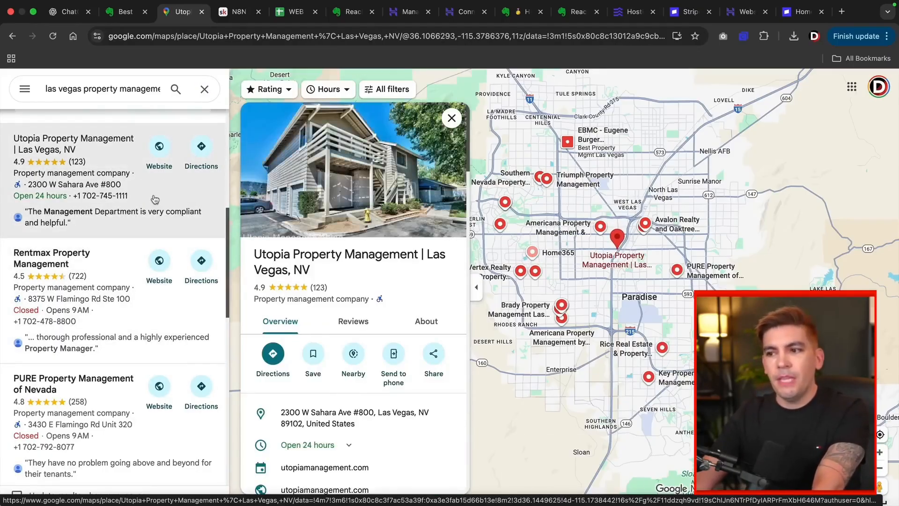
{"action": "mouse_move", "coordinate": [350, 185]}
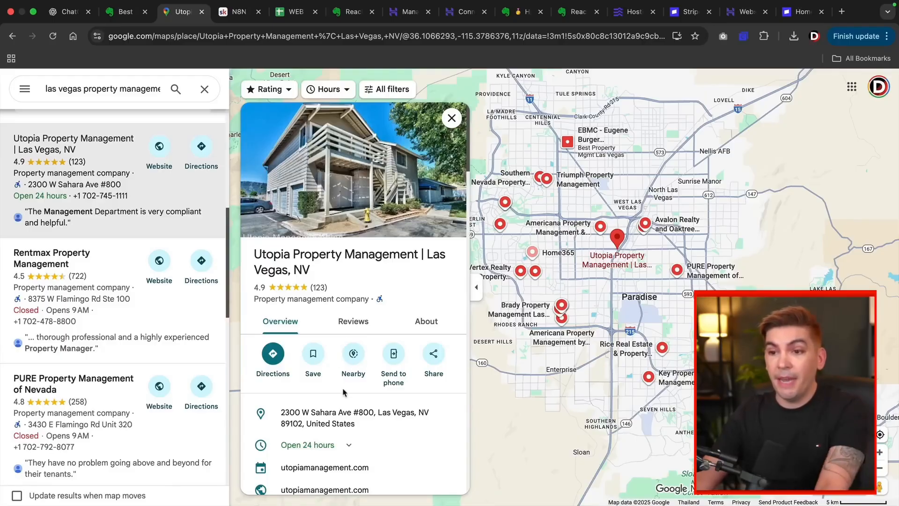
{"action": "left_click", "coordinate": [159, 148]}
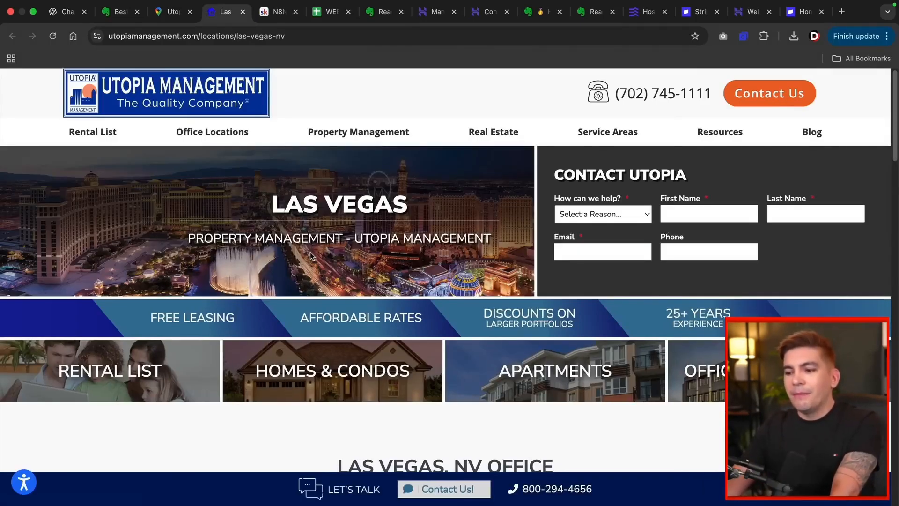
{"action": "scroll", "coordinate": [309, 255], "scroll_direction": "down", "scroll_amount": 6}
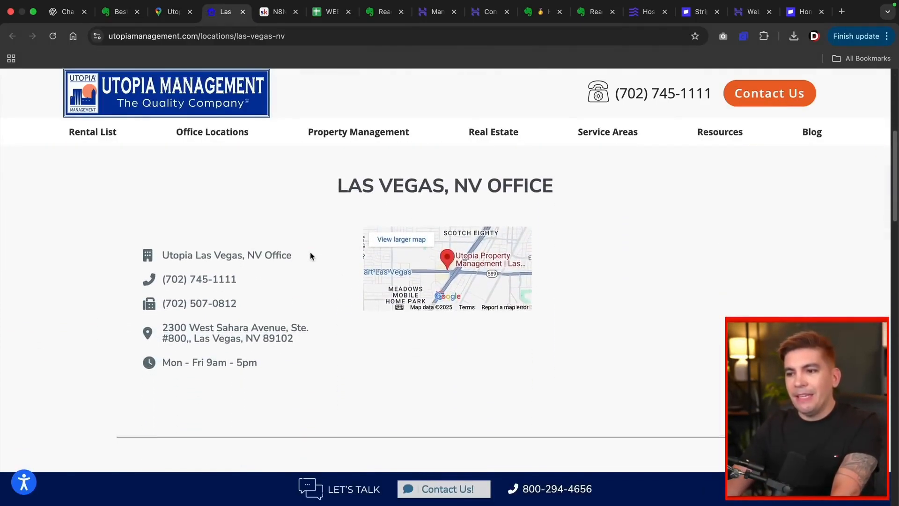
{"action": "scroll", "coordinate": [310, 255], "scroll_direction": "down", "scroll_amount": 4}
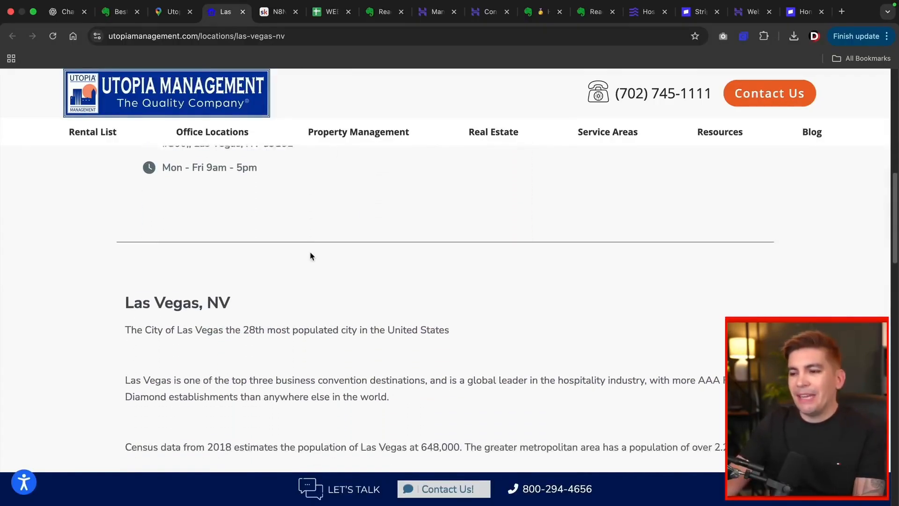
{"action": "scroll", "coordinate": [310, 255], "scroll_direction": "down", "scroll_amount": 6}
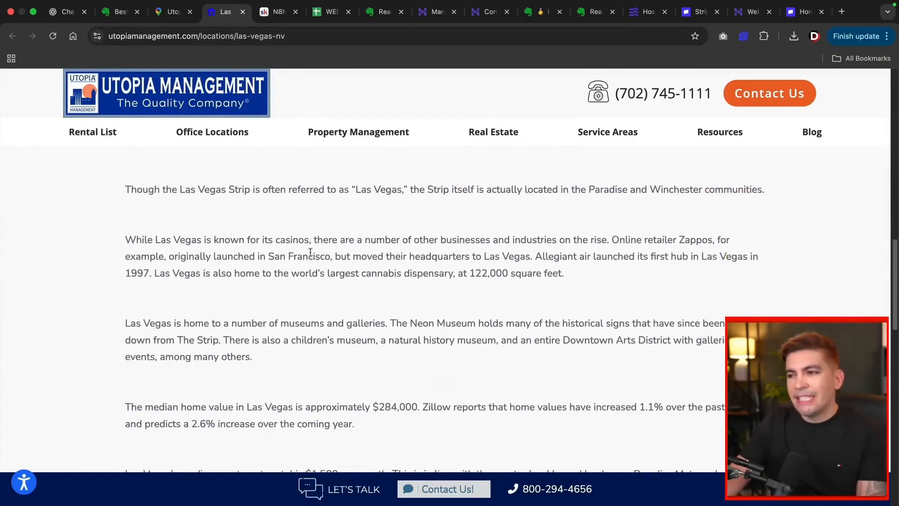
{"action": "scroll", "coordinate": [310, 252], "scroll_direction": "down", "scroll_amount": 7}
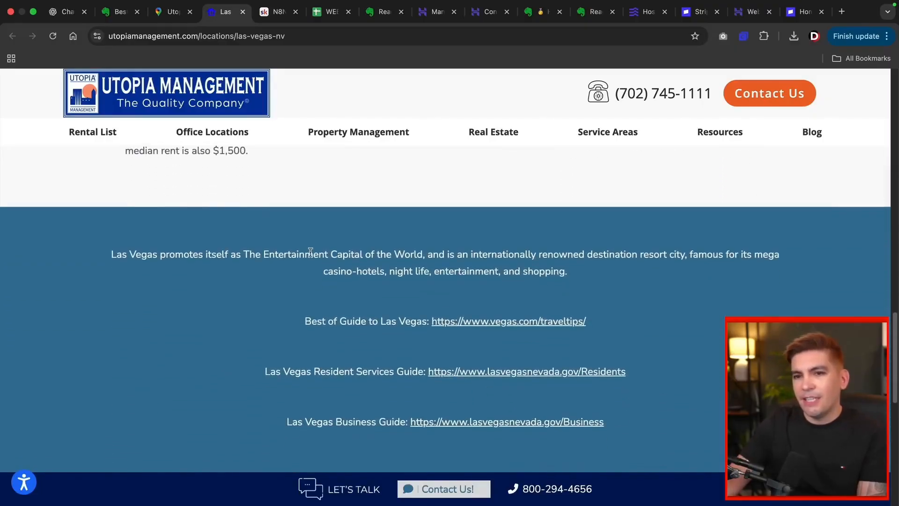
{"action": "scroll", "coordinate": [310, 252], "scroll_direction": "down", "scroll_amount": 6}
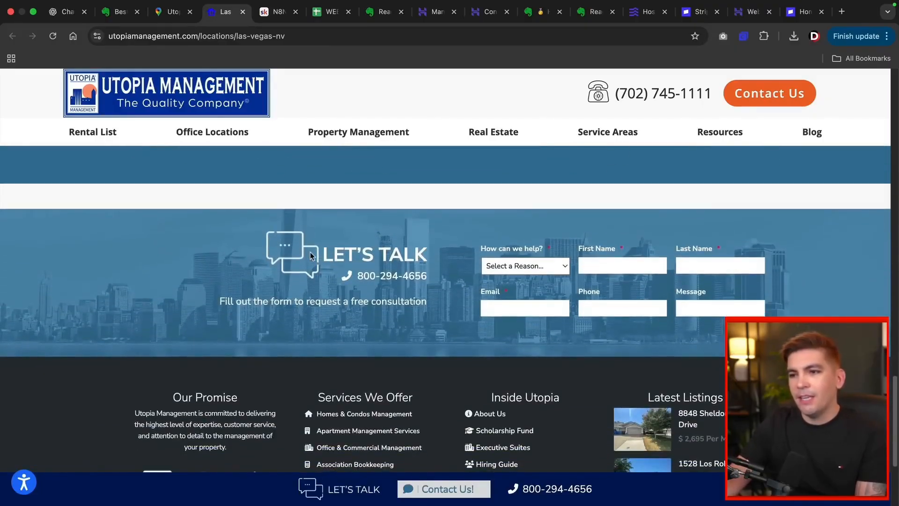
{"action": "scroll", "coordinate": [310, 252], "scroll_direction": "down", "scroll_amount": 2}
{"action": "scroll", "coordinate": [310, 252], "scroll_direction": "up", "scroll_amount": 6}
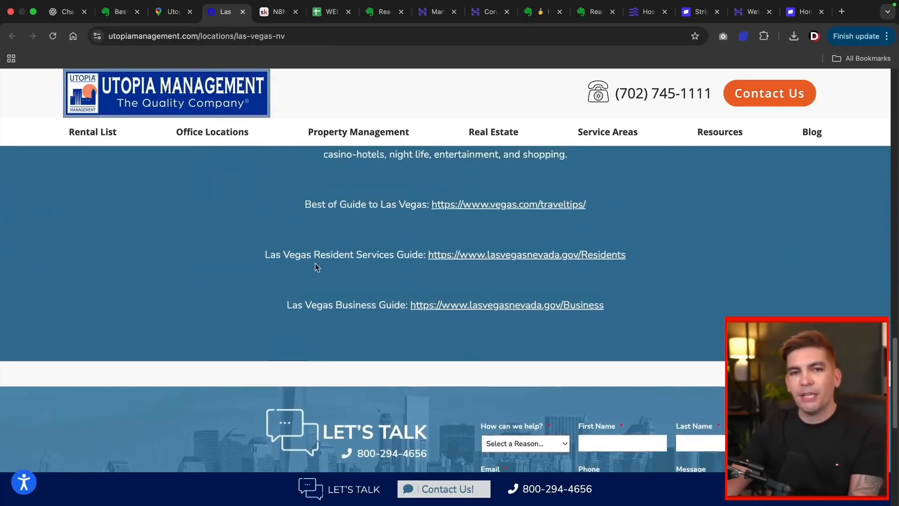
{"action": "scroll", "coordinate": [316, 263], "scroll_direction": "up", "scroll_amount": 20}
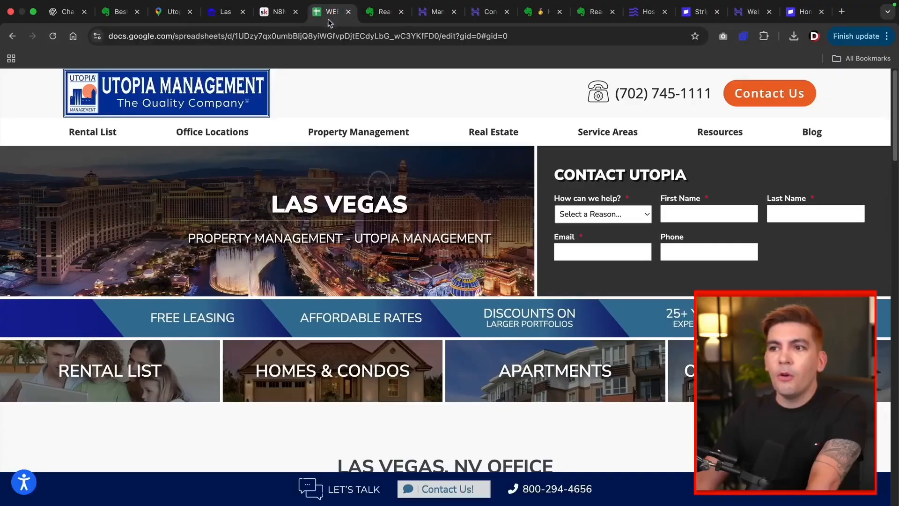
Step: Show the WEB DESIGN LEADS sheet, pointing out the Follow Up N/Y column and title cell
{"action": "left_click", "coordinate": [330, 11]}
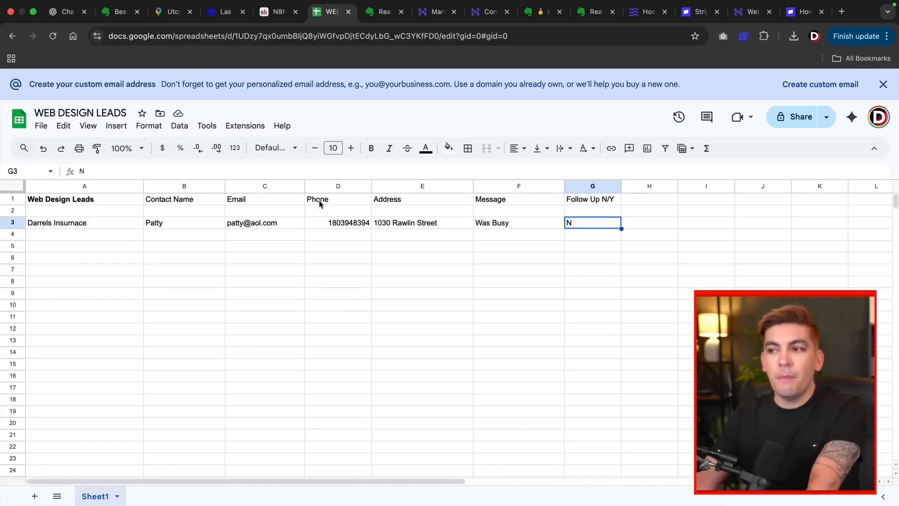
{"action": "left_click", "coordinate": [579, 202]}
{"action": "left_click", "coordinate": [120, 200]}
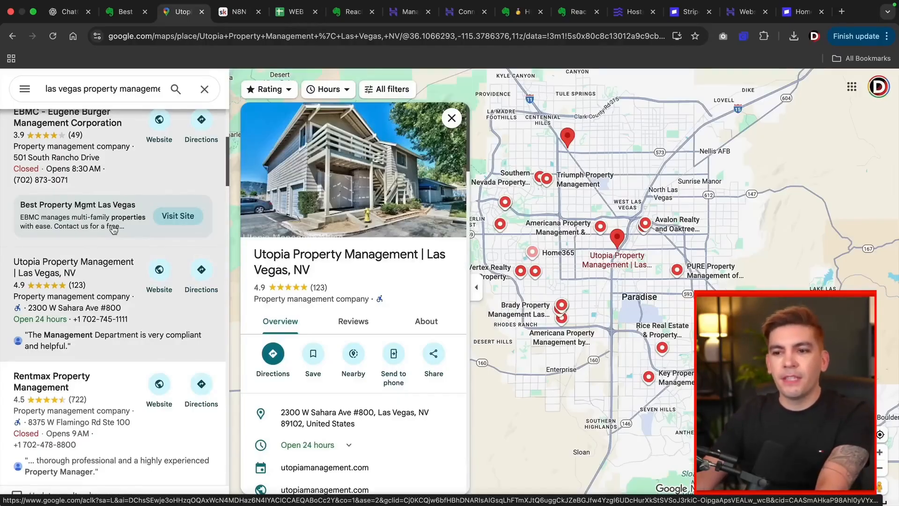
Step: Scroll to Rentmax Property Management and open its website, rpmlv.com
{"action": "scroll", "coordinate": [114, 229], "scroll_direction": "down", "scroll_amount": 2}
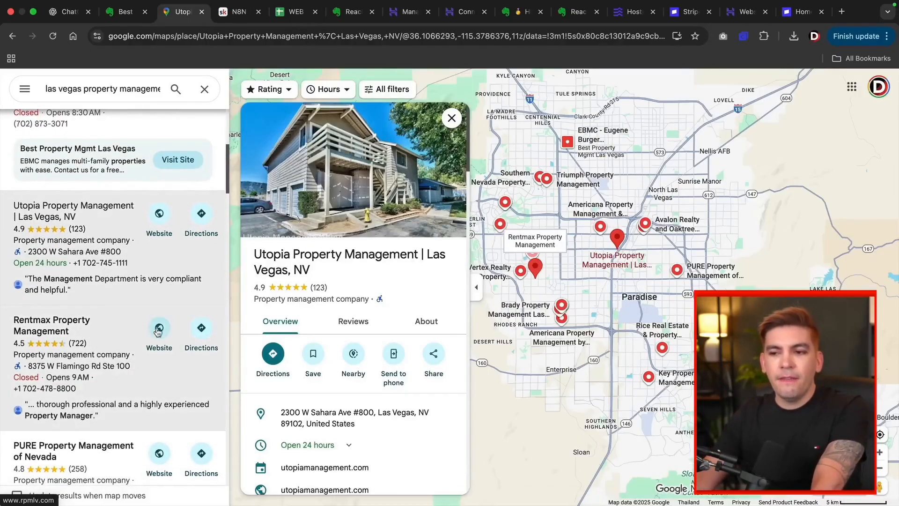
{"action": "left_click", "coordinate": [159, 328]}
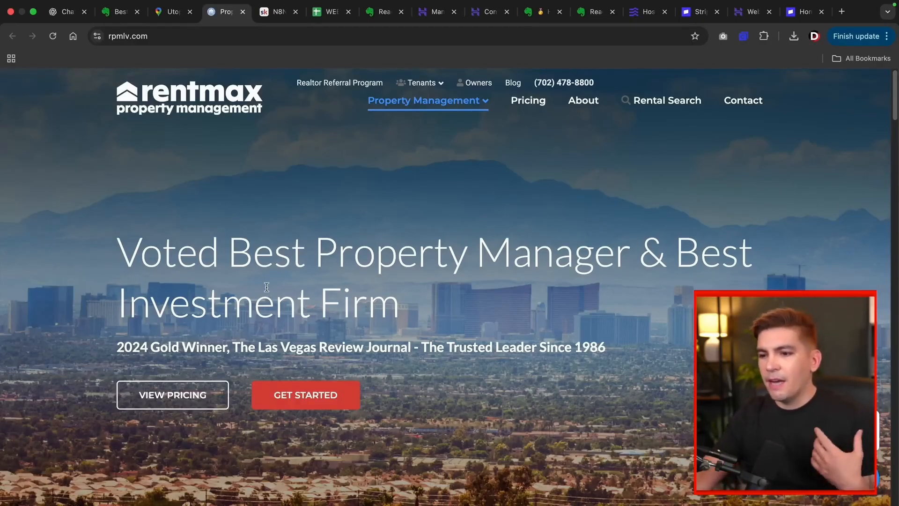
Step: Scroll through the rpmlv.com homepage services, then return to the Las Vegas Maps results
{"action": "scroll", "coordinate": [275, 295], "scroll_direction": "down", "scroll_amount": 2}
{"action": "scroll", "coordinate": [277, 297], "scroll_direction": "down", "scroll_amount": 10}
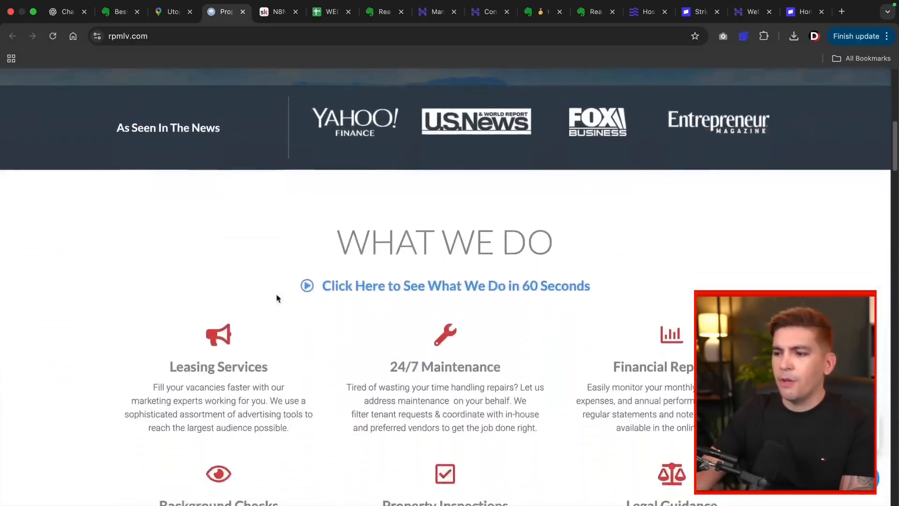
{"action": "scroll", "coordinate": [277, 298], "scroll_direction": "down", "scroll_amount": 9}
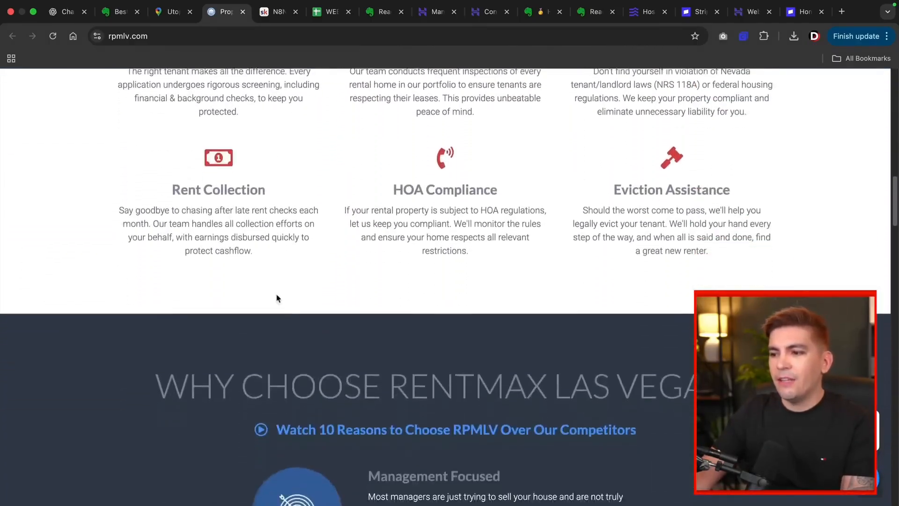
{"action": "scroll", "coordinate": [278, 297], "scroll_direction": "up", "scroll_amount": 5}
{"action": "scroll", "coordinate": [278, 297], "scroll_direction": "up", "scroll_amount": 15}
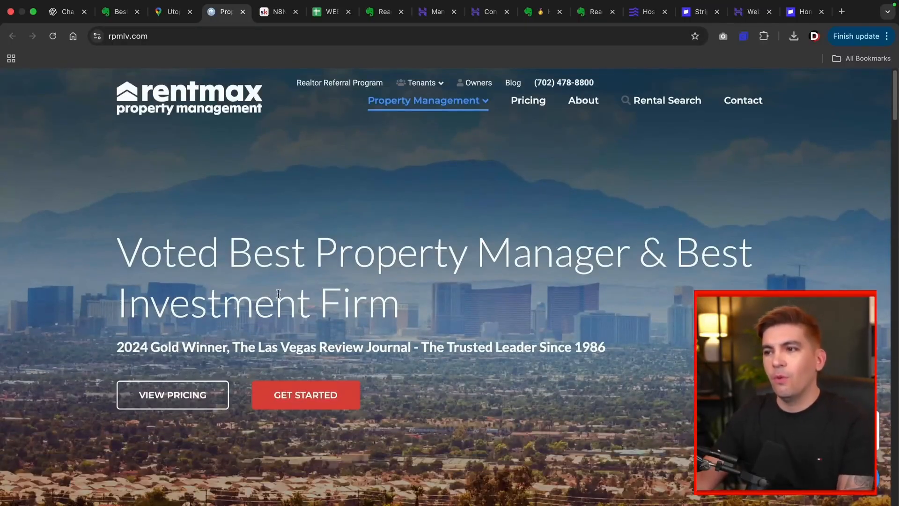
{"action": "left_click", "coordinate": [173, 12]}
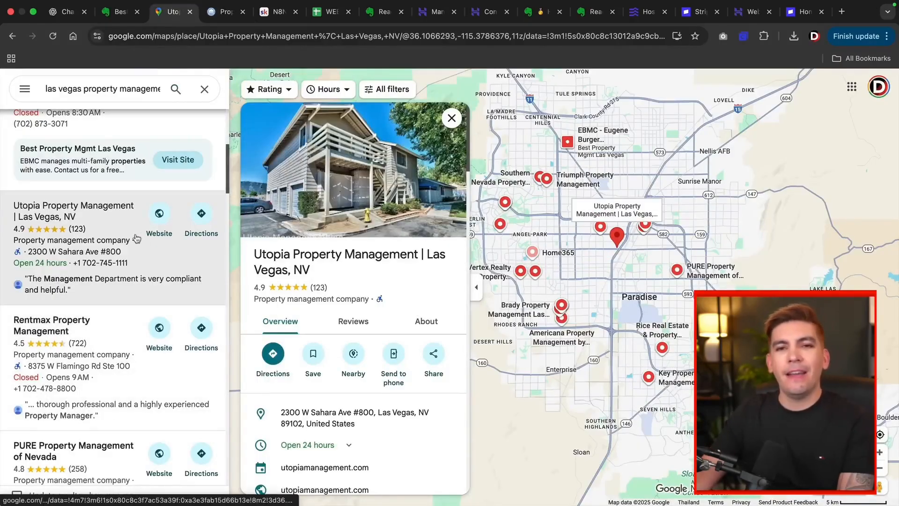
{"action": "scroll", "coordinate": [136, 291], "scroll_direction": "down", "scroll_amount": 5}
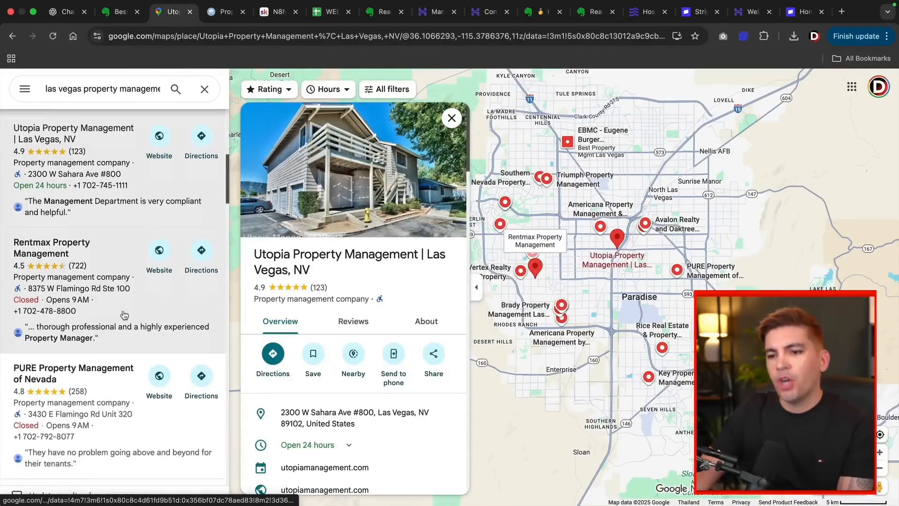
Step: Open and scroll PURE Property Management of Nevada's site nv.purepm.co, then return to Maps
{"action": "left_click", "coordinate": [153, 237]}
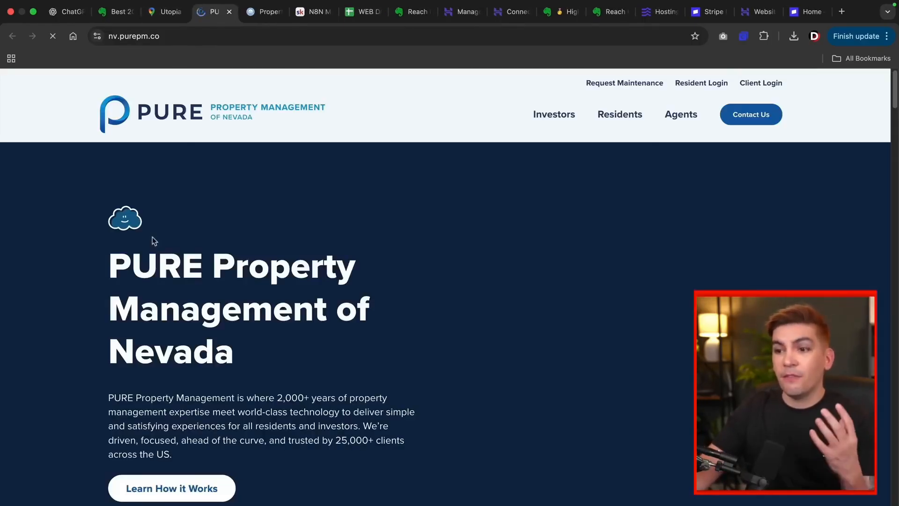
{"action": "scroll", "coordinate": [220, 286], "scroll_direction": "down", "scroll_amount": 1}
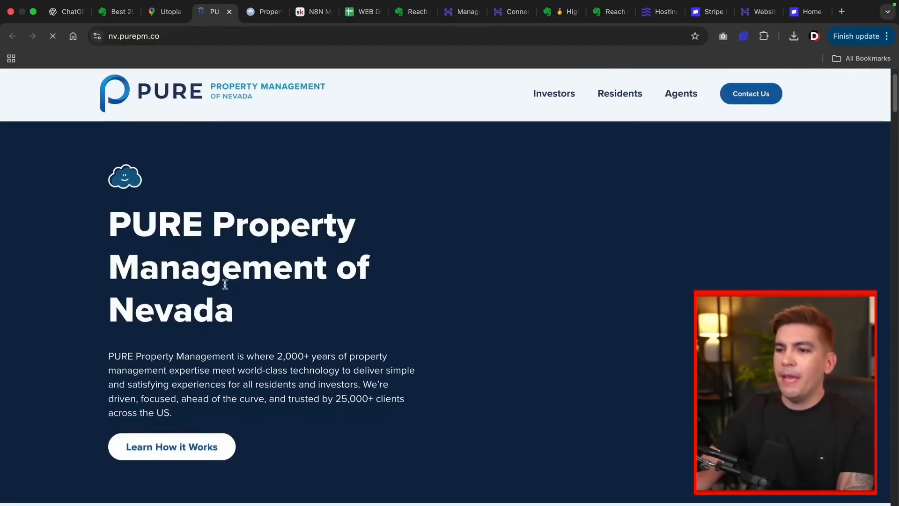
{"action": "scroll", "coordinate": [299, 302], "scroll_direction": "down", "scroll_amount": 1}
{"action": "scroll", "coordinate": [315, 307], "scroll_direction": "up", "scroll_amount": 3}
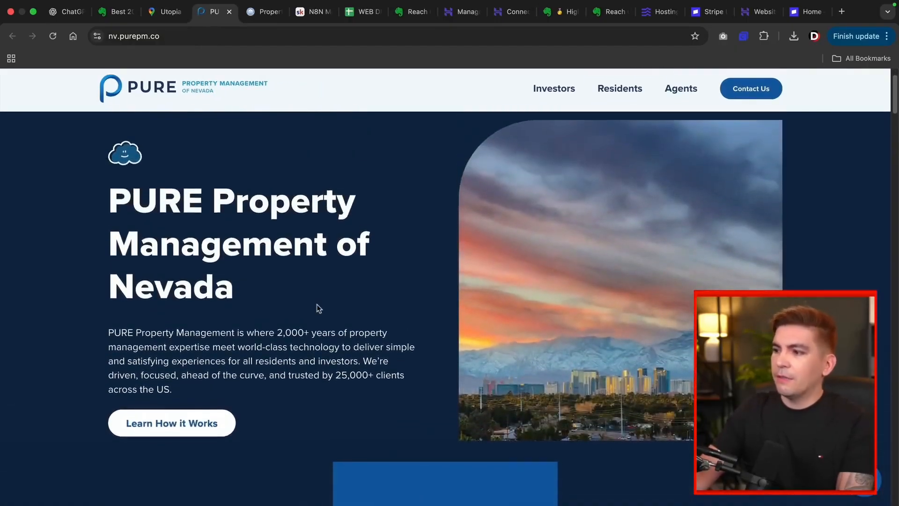
{"action": "scroll", "coordinate": [322, 312], "scroll_direction": "down", "scroll_amount": 5}
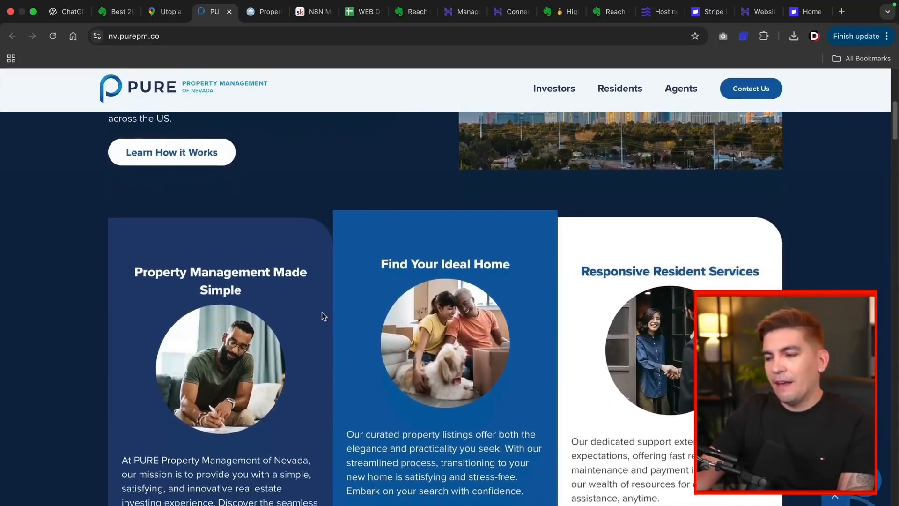
{"action": "scroll", "coordinate": [321, 311], "scroll_direction": "down", "scroll_amount": 10}
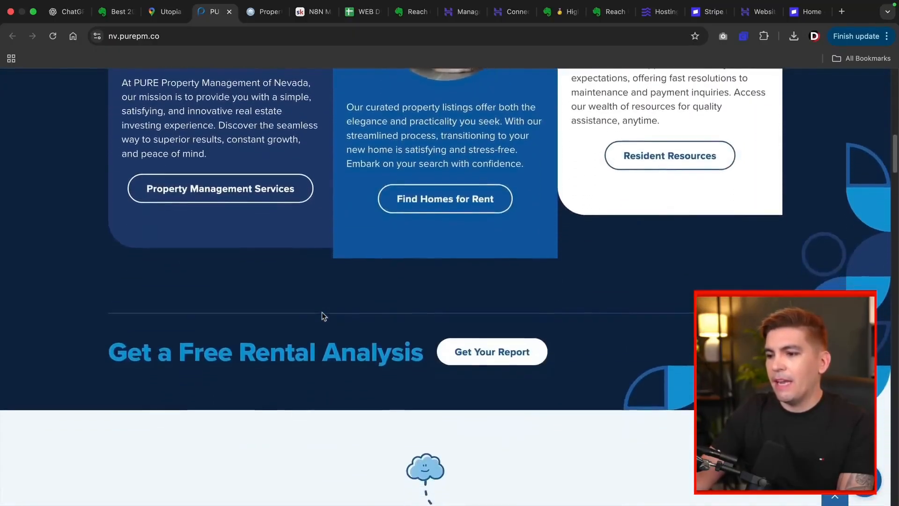
{"action": "scroll", "coordinate": [322, 312], "scroll_direction": "down", "scroll_amount": 8}
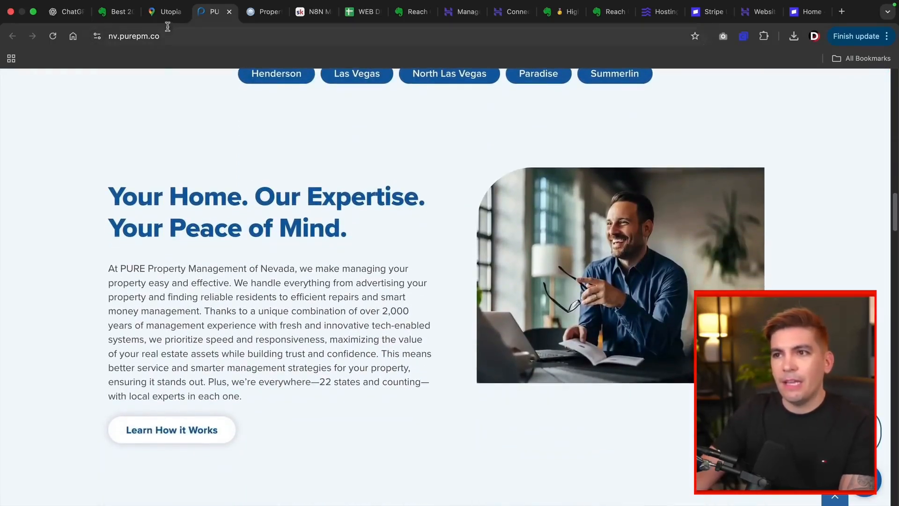
{"action": "left_click", "coordinate": [166, 11]}
Step: Open Home365's website, then Real Property Management Peace's site rpmpeace.com from the results
{"action": "scroll", "coordinate": [120, 268], "scroll_direction": "down", "scroll_amount": 12}
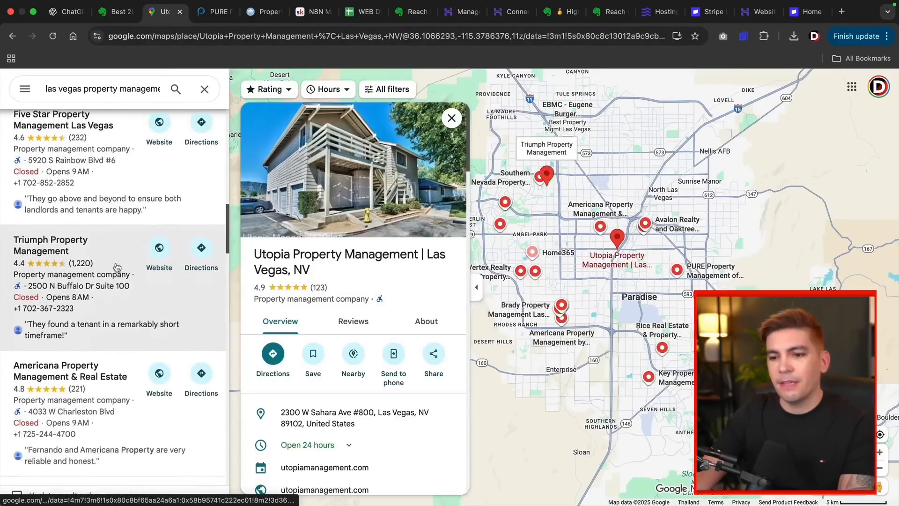
{"action": "left_click", "coordinate": [159, 342]}
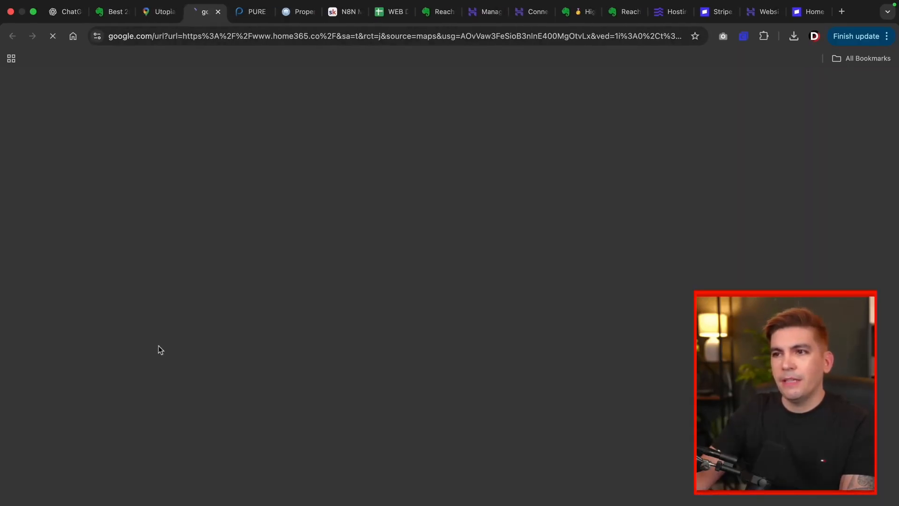
{"action": "scroll", "coordinate": [532, 286], "scroll_direction": "down", "scroll_amount": 10}
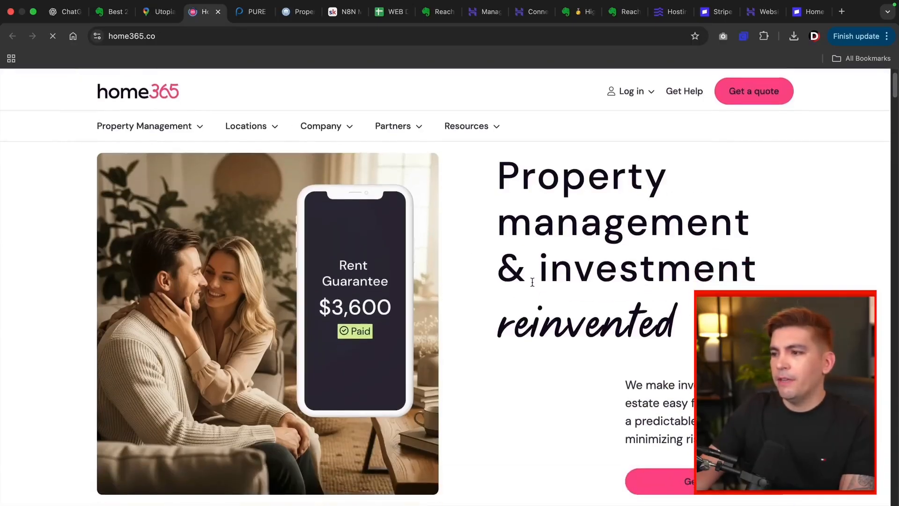
{"action": "scroll", "coordinate": [532, 285], "scroll_direction": "up", "scroll_amount": 10}
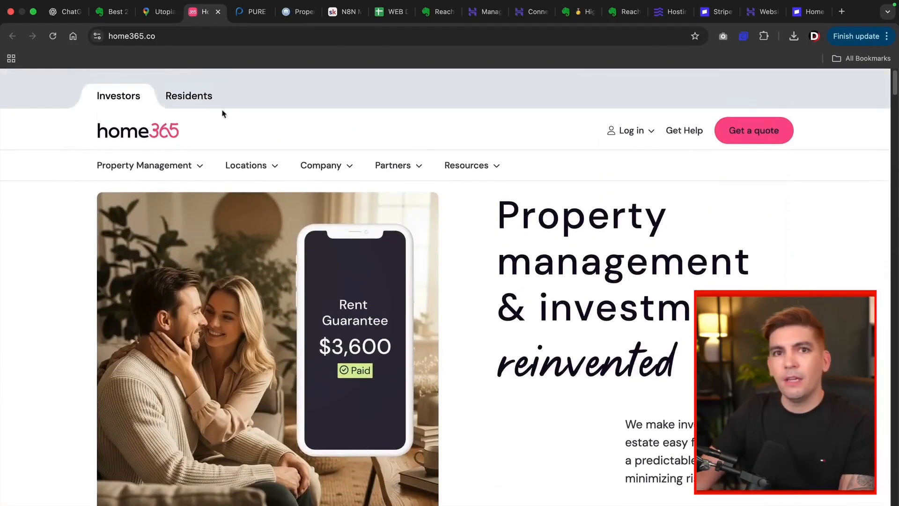
{"action": "left_click", "coordinate": [159, 12]}
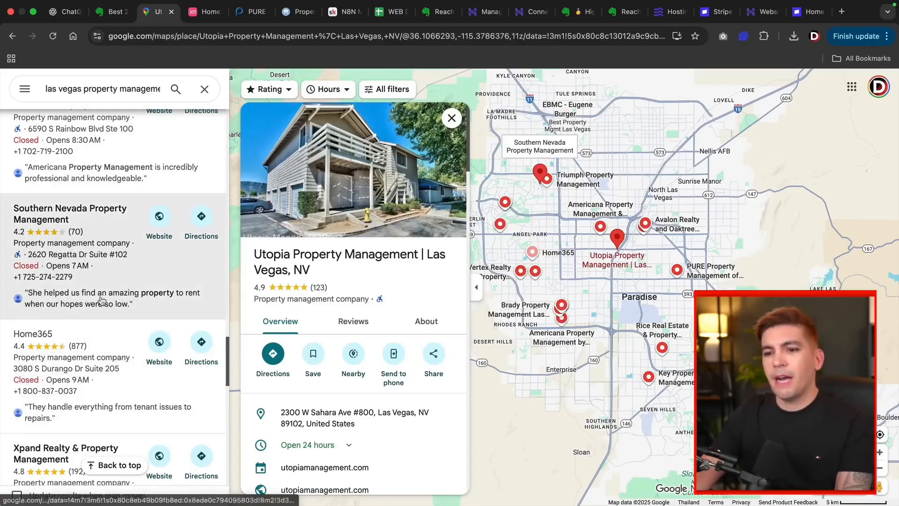
{"action": "scroll", "coordinate": [101, 300], "scroll_direction": "down", "scroll_amount": 5}
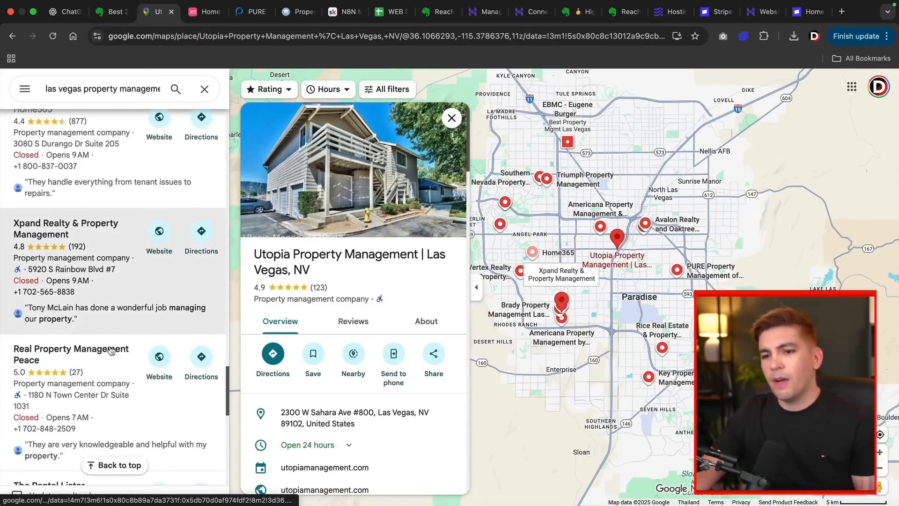
{"action": "left_click", "coordinate": [161, 359]}
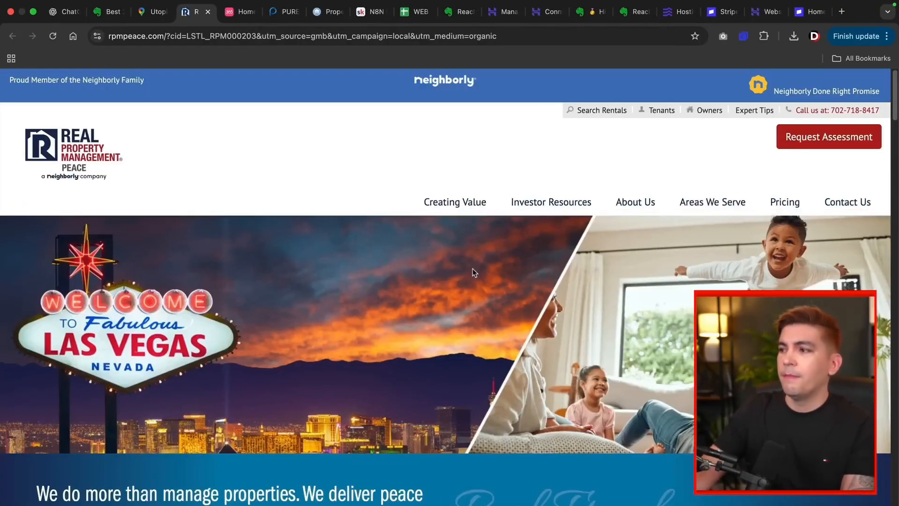
Step: Glance over the rpmpeace.com Las Vegas homepage and return to the WEB DESIGN LEADS sheet
{"action": "scroll", "coordinate": [473, 271], "scroll_direction": "down", "scroll_amount": 1}
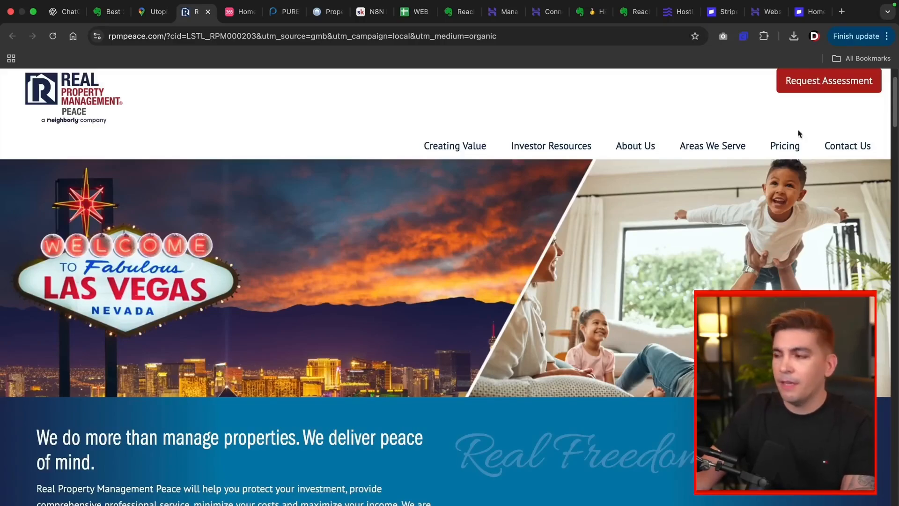
{"action": "left_click", "coordinate": [411, 14]}
Step: Review the Real Property Management lead in row 4: contact, email, message and follow-up cells
{"action": "left_click", "coordinate": [102, 239]}
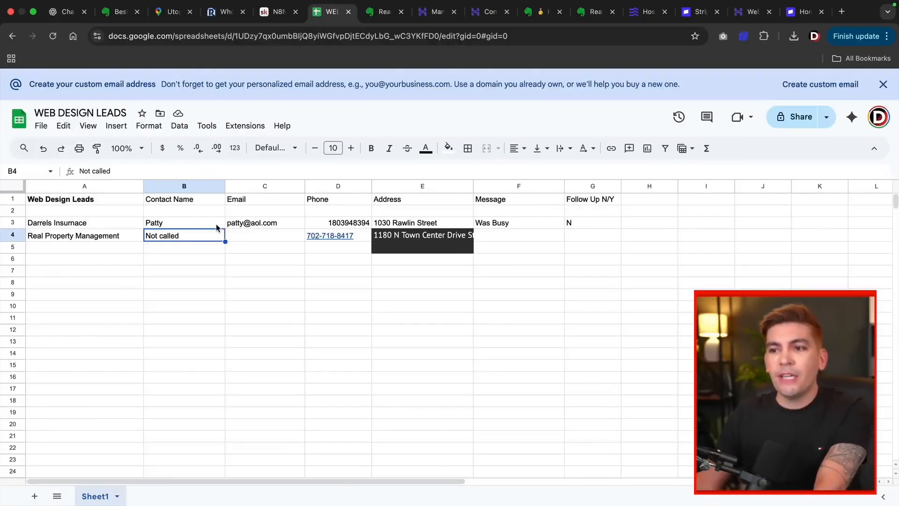
{"action": "left_click", "coordinate": [216, 225]}
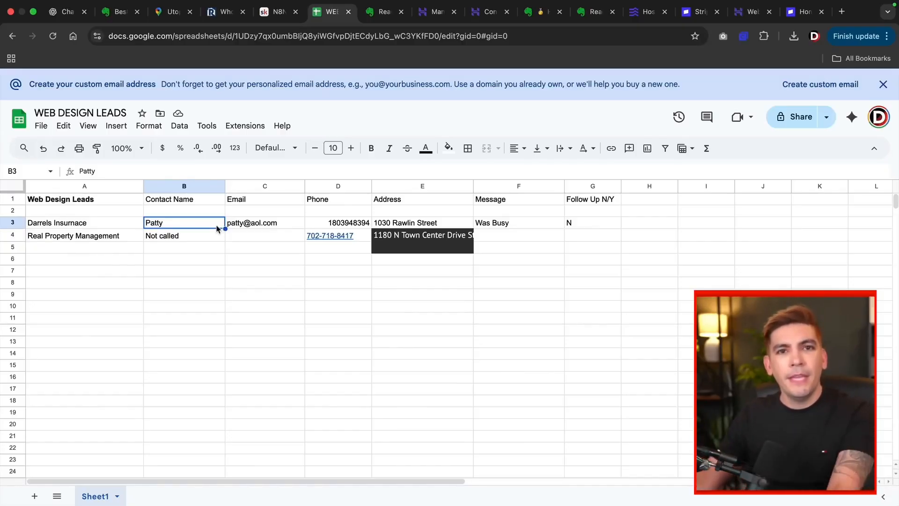
{"action": "left_click", "coordinate": [263, 238]}
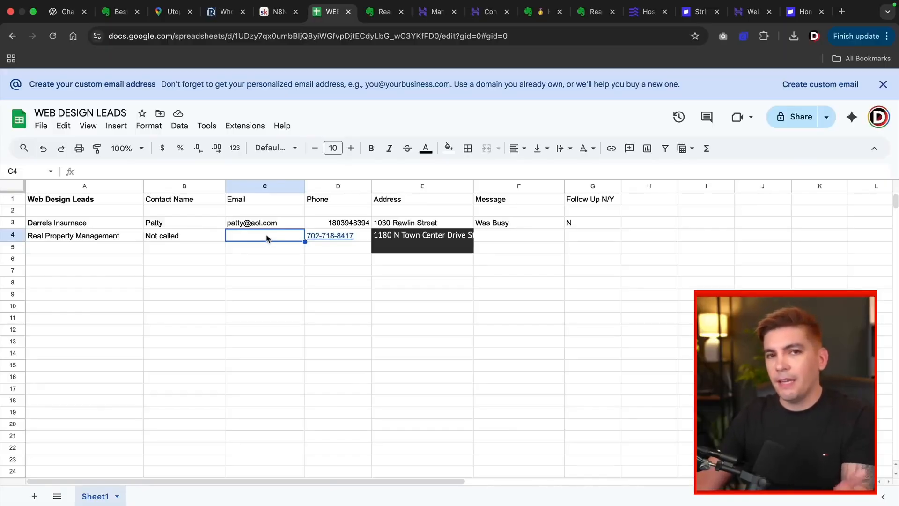
{"action": "left_click", "coordinate": [503, 238]}
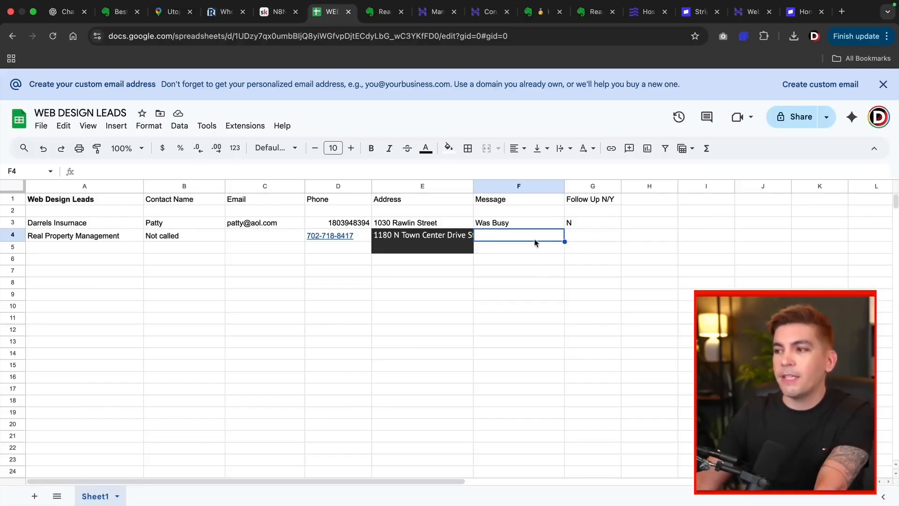
{"action": "left_click", "coordinate": [585, 236]}
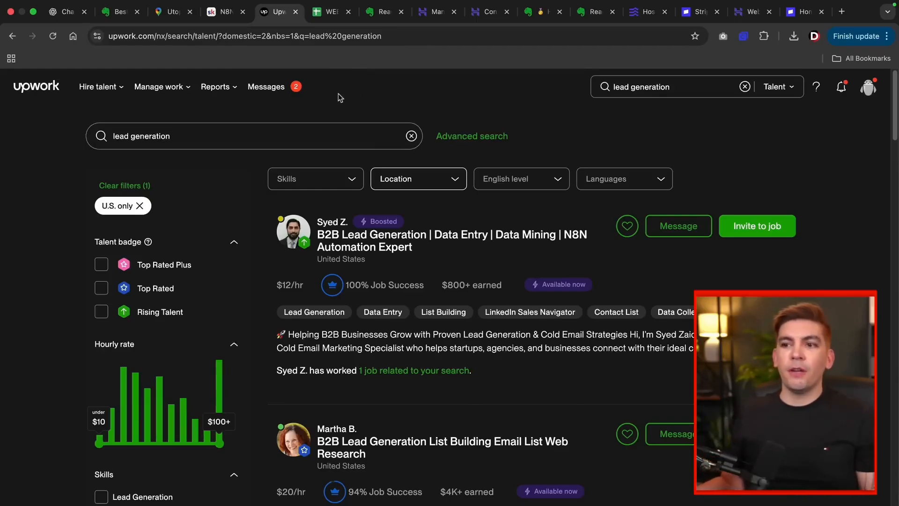
Step: Pick the 'cold calling lead generation' suggestion in the U.S.-only Upwork talent search and review the freelancers
{"action": "scroll", "coordinate": [258, 183], "scroll_direction": "down", "scroll_amount": 5}
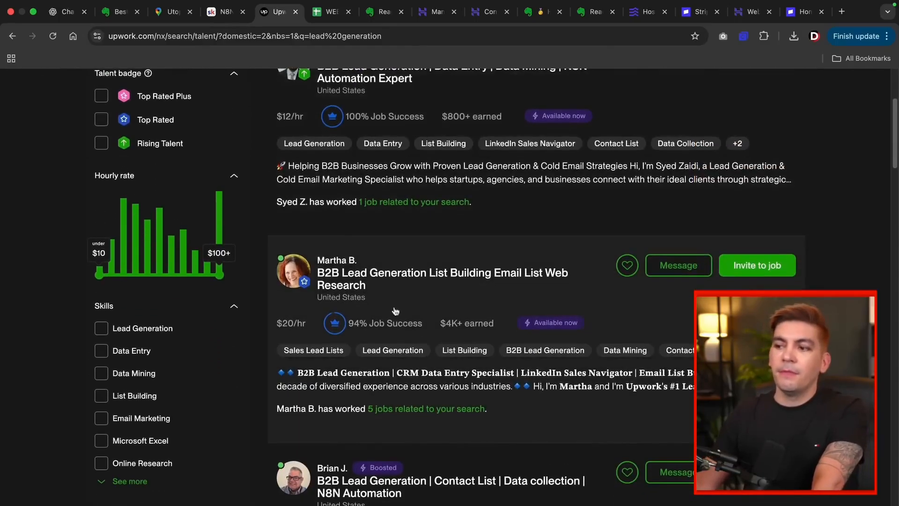
{"action": "scroll", "coordinate": [435, 278], "scroll_direction": "down", "scroll_amount": 2}
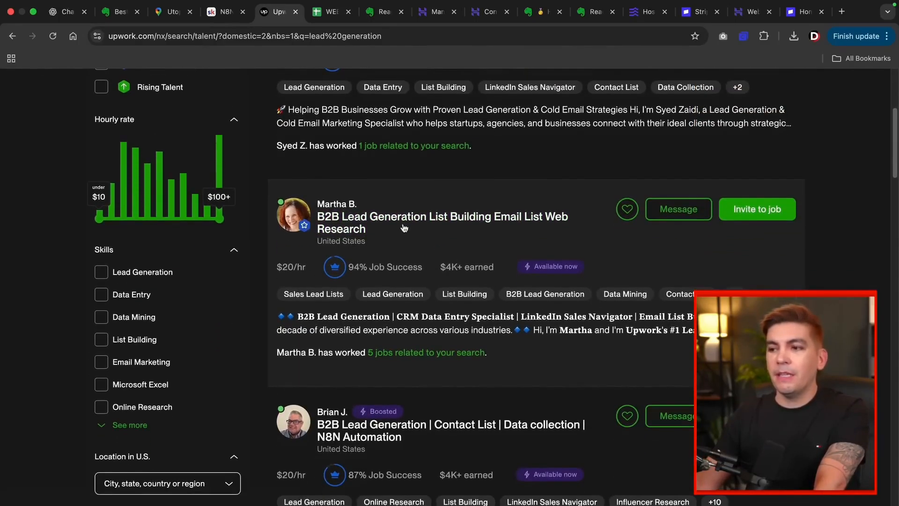
{"action": "scroll", "coordinate": [404, 223], "scroll_direction": "up", "scroll_amount": 6}
{"action": "left_click", "coordinate": [113, 136]}
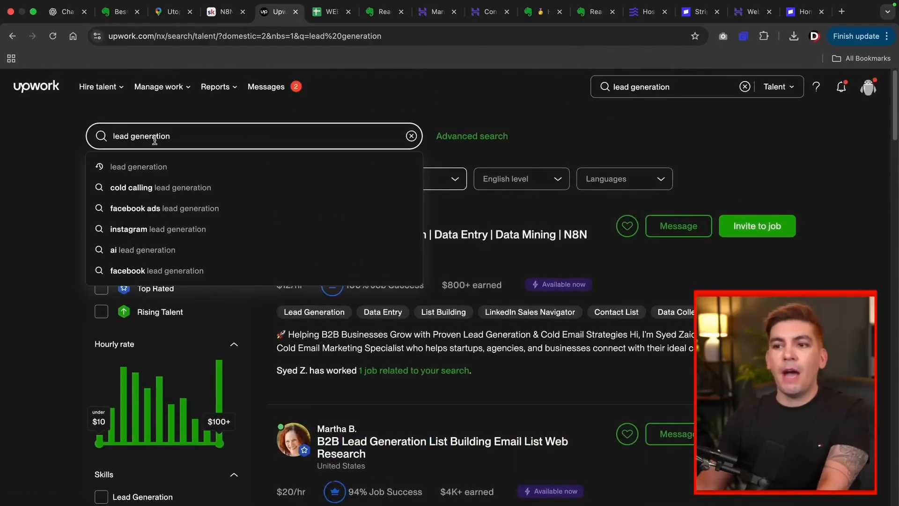
{"action": "key", "text": "Down"}
{"action": "key", "text": "Down"}
{"action": "key", "text": "Return"}
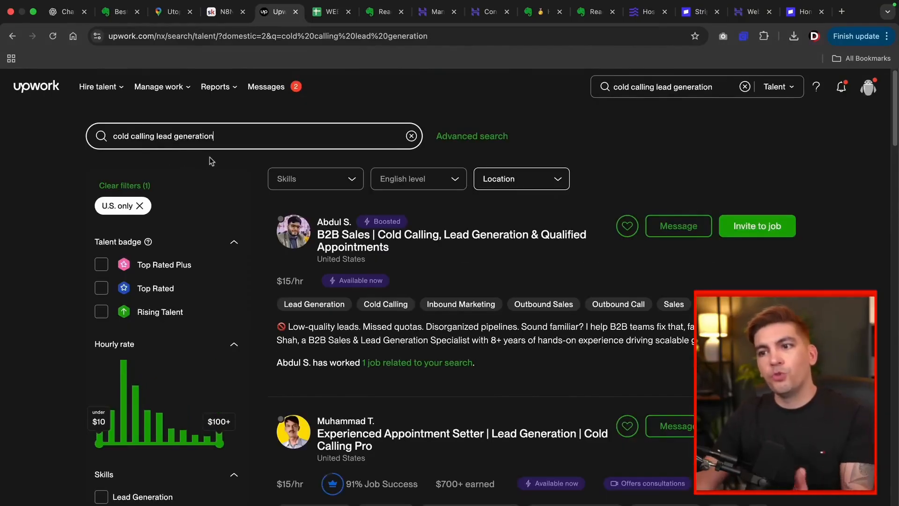
{"action": "scroll", "coordinate": [328, 260], "scroll_direction": "down", "scroll_amount": 4}
{"action": "scroll", "coordinate": [366, 261], "scroll_direction": "up", "scroll_amount": 1}
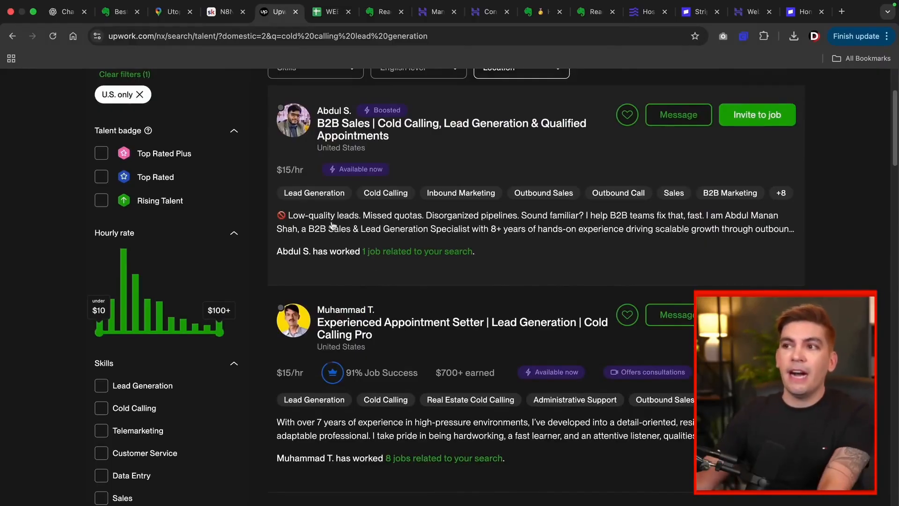
{"action": "key", "text": "ctrl+Tab"}
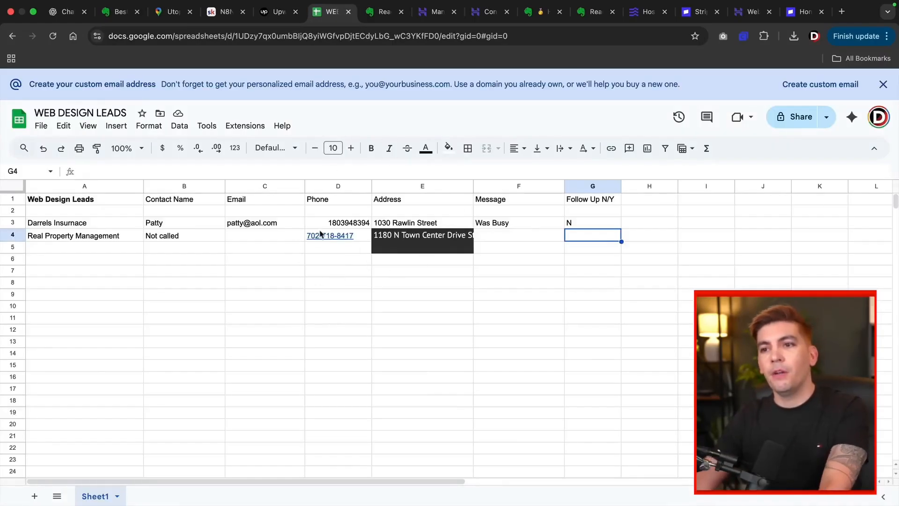
{"action": "key", "text": "ctrl+shift+Tab"}
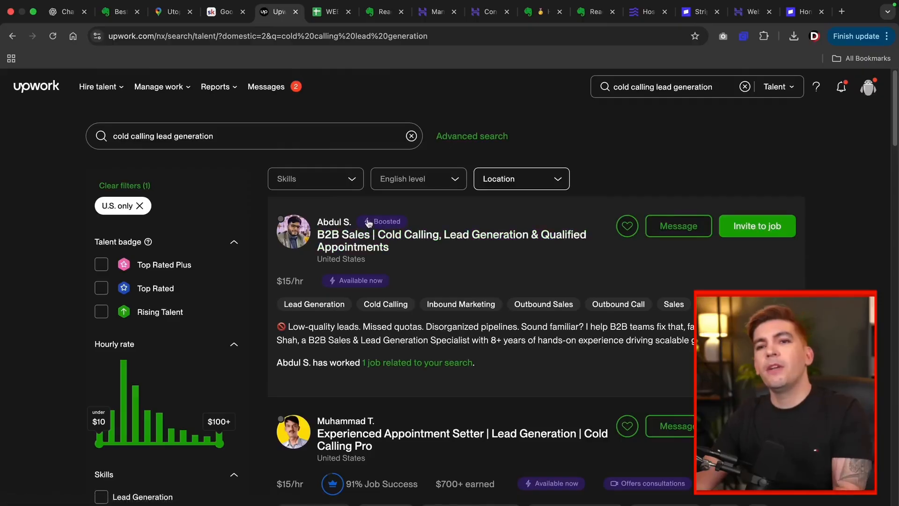
Step: Review the Google Maps Lead Scrapper lesson in Skool, then open rpmpeace.com and its contact page
{"action": "left_click", "coordinate": [226, 11]}
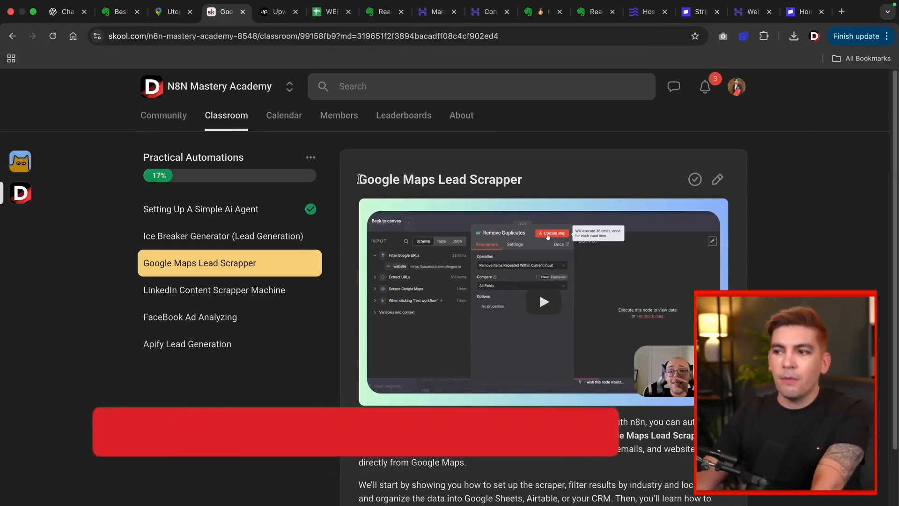
{"action": "left_click_drag", "start_coordinate": [365, 180], "coordinate": [536, 182]}
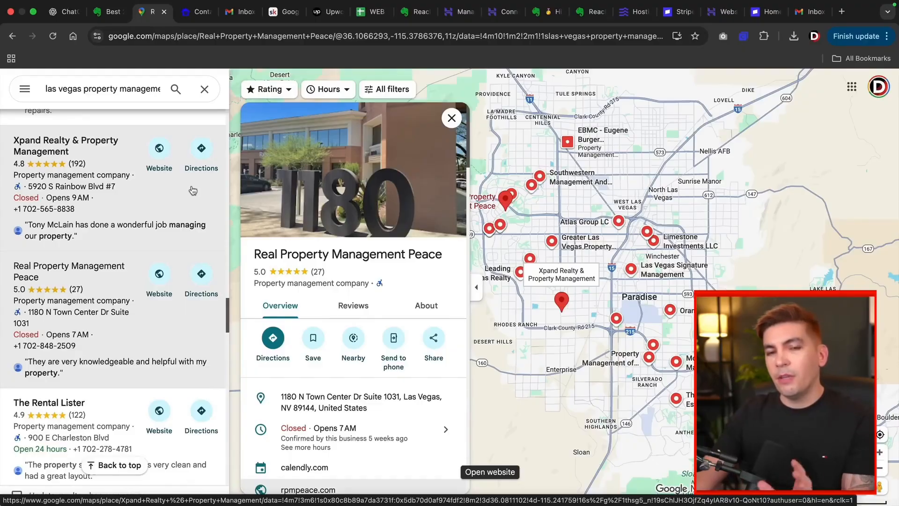
{"action": "scroll", "coordinate": [318, 437], "scroll_direction": "down", "scroll_amount": 2}
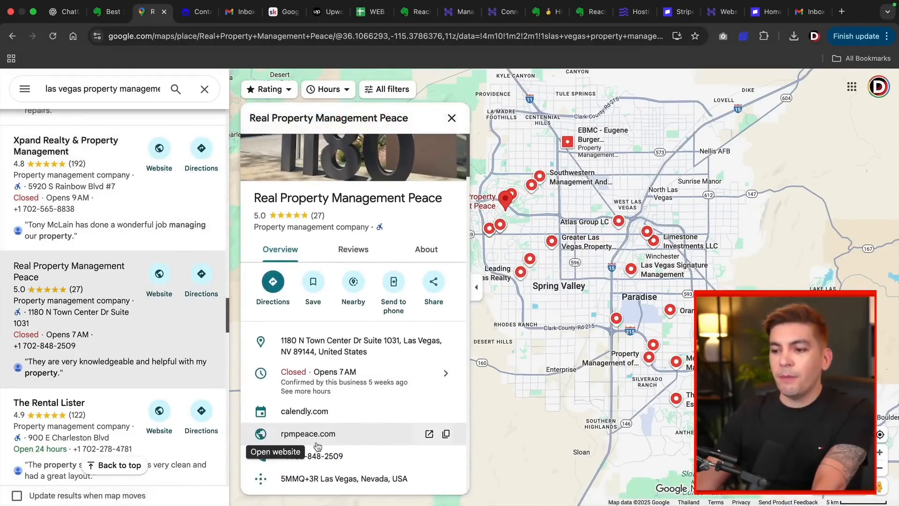
{"action": "left_click", "coordinate": [317, 435]}
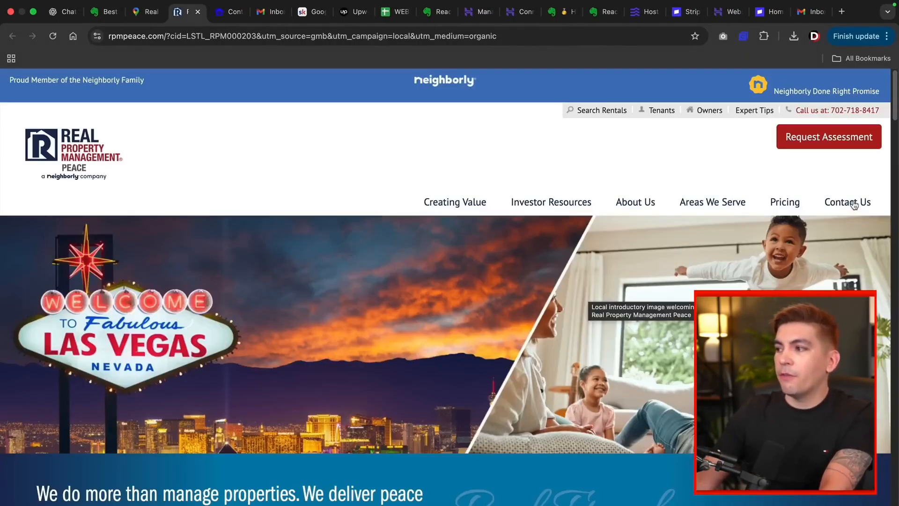
{"action": "left_click", "coordinate": [854, 205]}
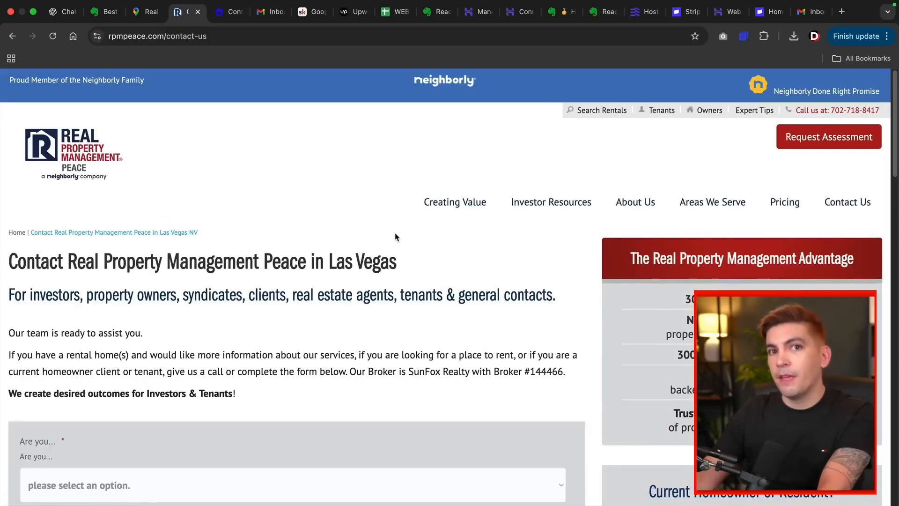
Step: Set the contact form's 'Are you' reason to 'a general contact?' and begin filling the first name
{"action": "scroll", "coordinate": [395, 236], "scroll_direction": "down", "scroll_amount": 2}
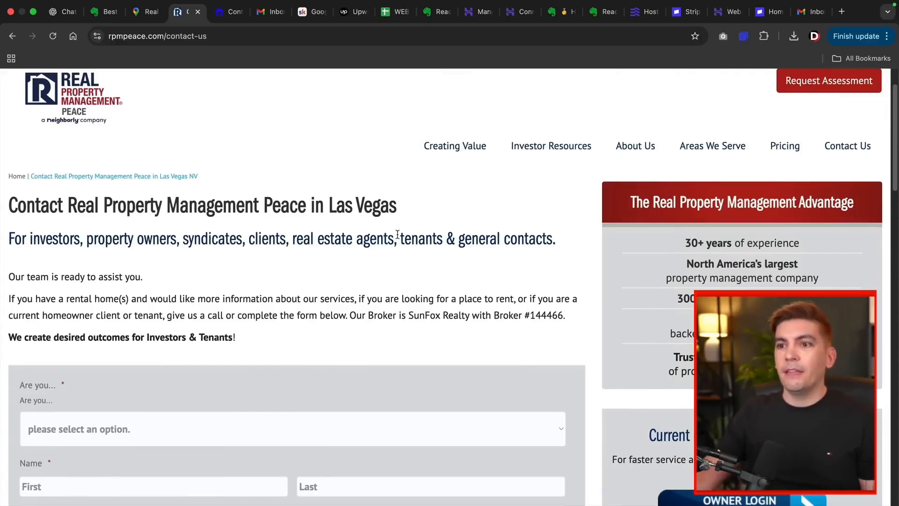
{"action": "scroll", "coordinate": [398, 231], "scroll_direction": "down", "scroll_amount": 5}
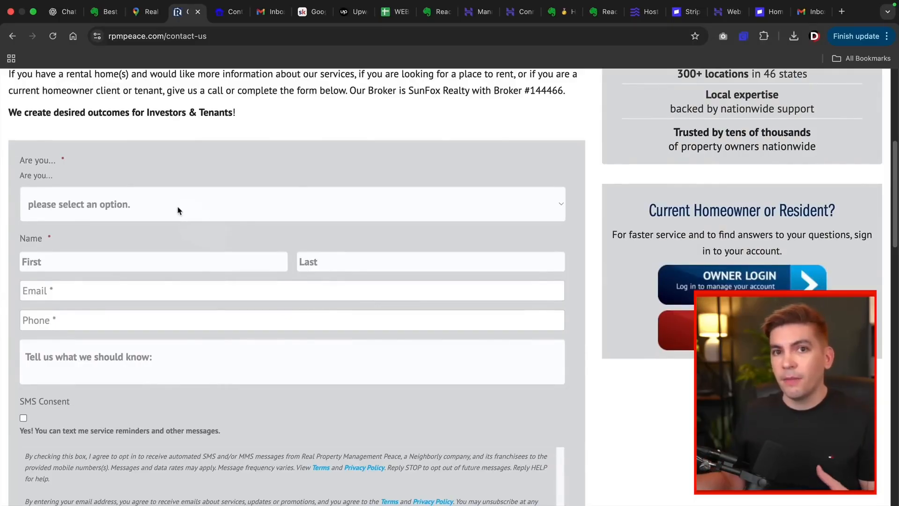
{"action": "left_click", "coordinate": [178, 210]}
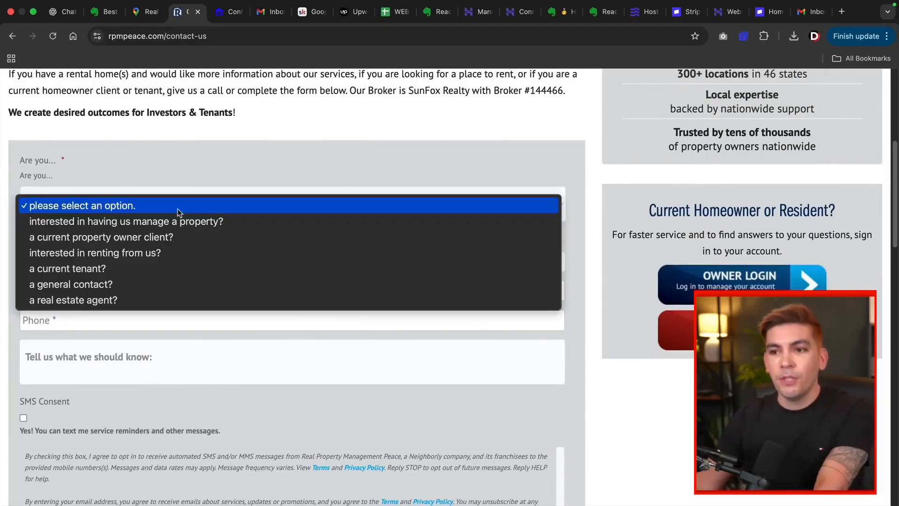
{"action": "left_click", "coordinate": [117, 286]}
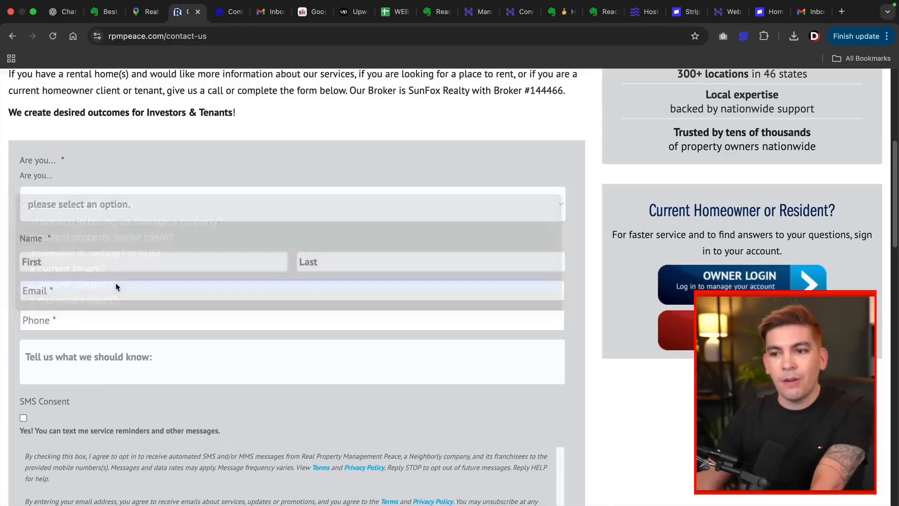
{"action": "scroll", "coordinate": [101, 264], "scroll_direction": "down", "scroll_amount": 2}
{"action": "left_click", "coordinate": [99, 255]}
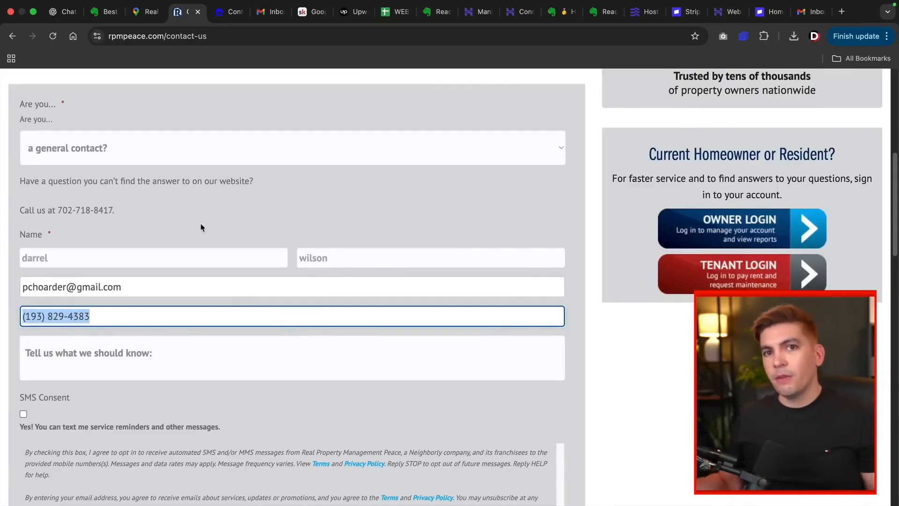
{"action": "left_click", "coordinate": [431, 16]}
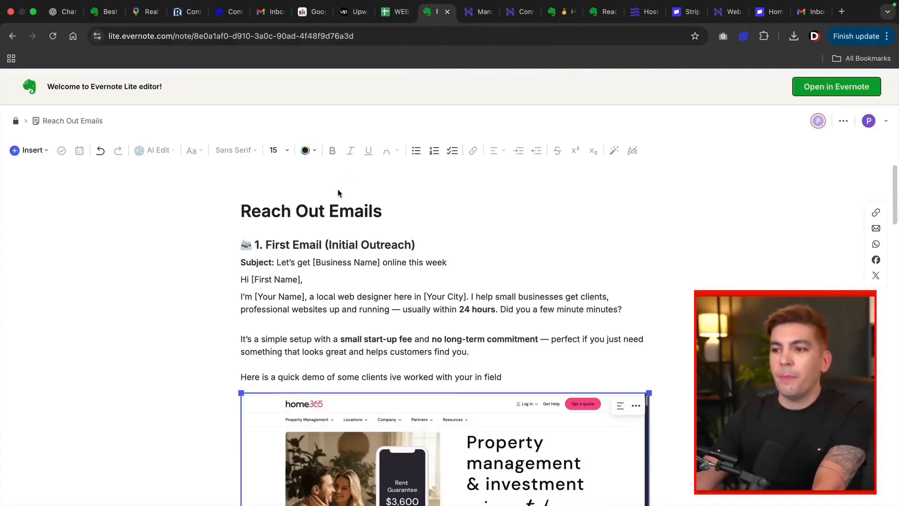
Step: Copy the first outreach email's text from the Reach Out Emails note
{"action": "scroll", "coordinate": [273, 243], "scroll_direction": "down", "scroll_amount": 1}
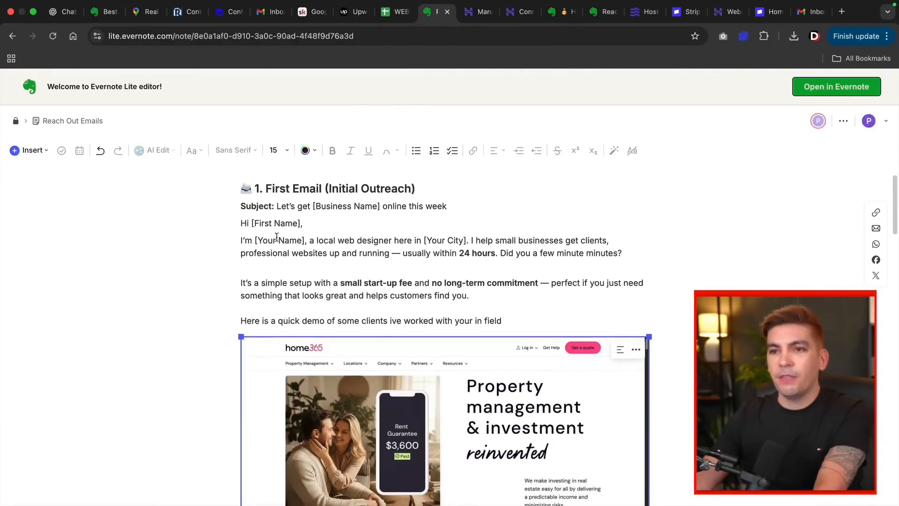
{"action": "mouse_move", "coordinate": [238, 203]}
{"action": "left_mouse_down"}
{"action": "mouse_move", "coordinate": [297, 224]}
{"action": "mouse_move", "coordinate": [387, 283]}
{"action": "mouse_move", "coordinate": [515, 297]}
{"action": "mouse_move", "coordinate": [582, 337]}
{"action": "mouse_move", "coordinate": [607, 376]}
{"action": "left_mouse_up"}
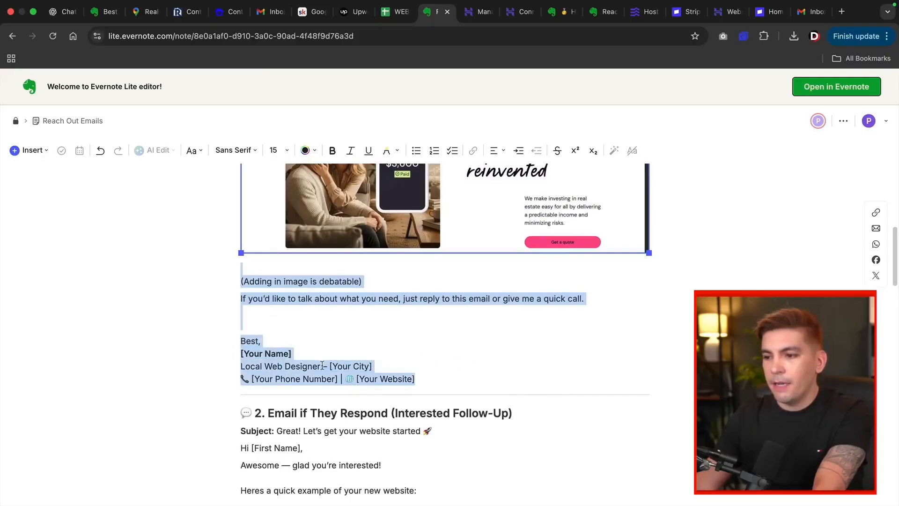
{"action": "right_click", "coordinate": [322, 365]}
{"action": "left_click", "coordinate": [354, 292]}
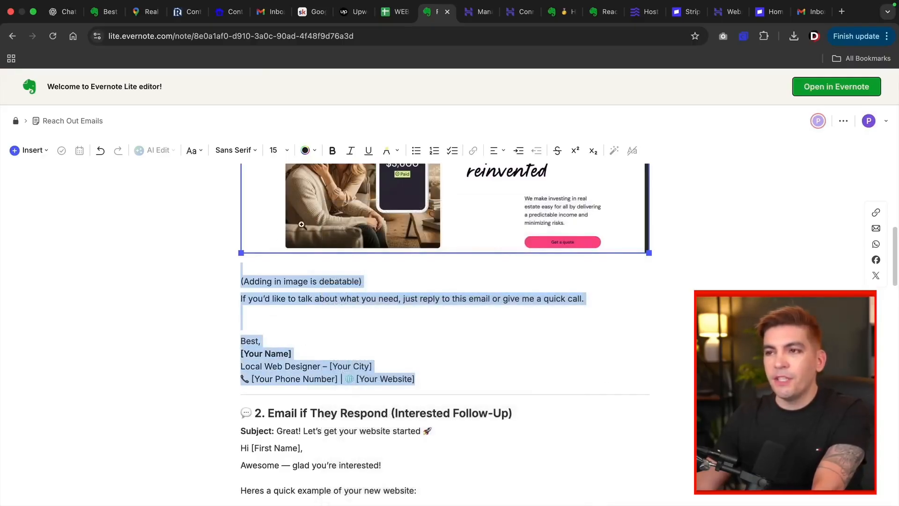
{"action": "scroll", "coordinate": [491, 303], "scroll_direction": "up", "scroll_amount": 5}
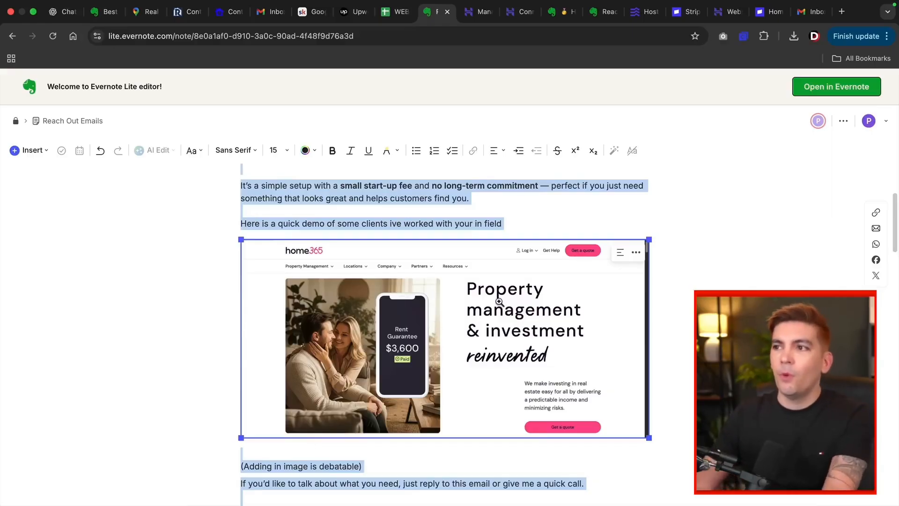
Step: Paste the copied outreach email into the contact form's message box
{"action": "left_click", "coordinate": [187, 12]}
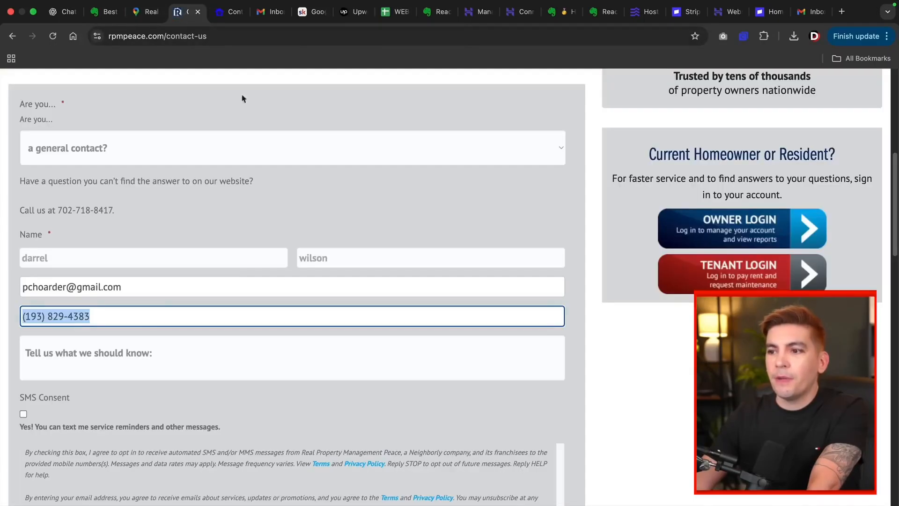
{"action": "scroll", "coordinate": [124, 331], "scroll_direction": "down", "scroll_amount": 1}
{"action": "left_click", "coordinate": [62, 301]}
{"action": "right_click", "coordinate": [62, 299]}
{"action": "left_click", "coordinate": [85, 381]}
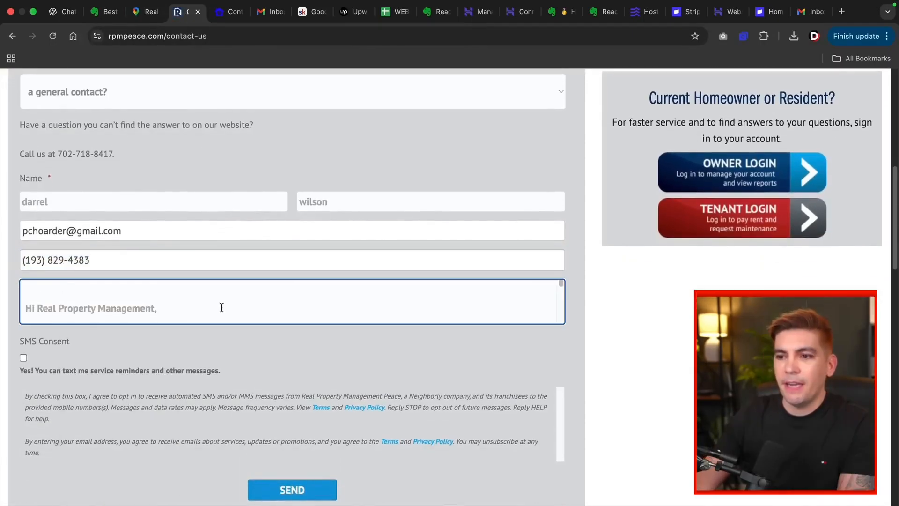
{"action": "scroll", "coordinate": [141, 300], "scroll_direction": "down", "scroll_amount": 1}
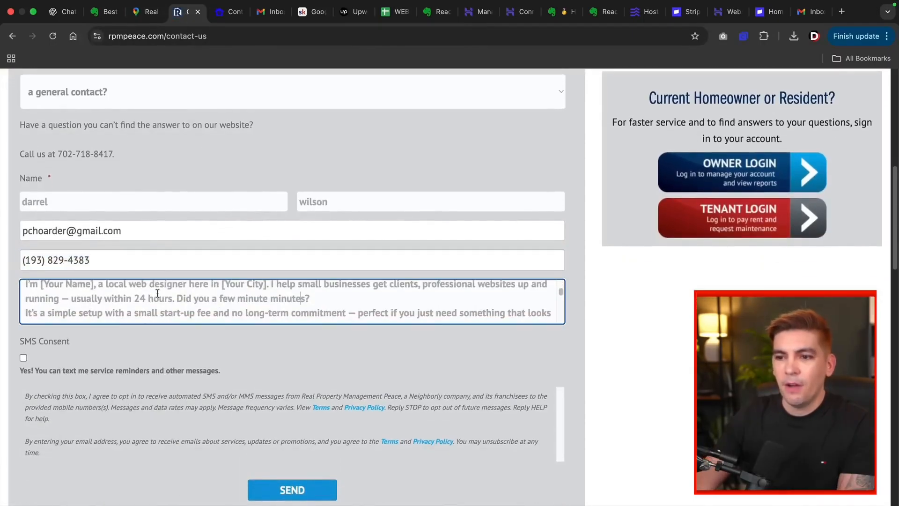
Step: Replace the name and city placeholders with the sender's name and 'las vegas'
{"action": "left_click", "coordinate": [104, 283]}
{"action": "key", "text": "BackSpace"}
{"action": "key", "text": "BackSpace"}
{"action": "key", "text": "BackSpace"}
{"action": "key", "text": "BackSpace"}
{"action": "key", "text": "BackSpace"}
{"action": "key", "text": "BackSpace"}
{"action": "key", "text": "BackSpace"}
{"action": "key", "text": "BackSpace"}
{"action": "key", "text": "BackSpace"}
{"action": "key", "text": "BackSpace"}
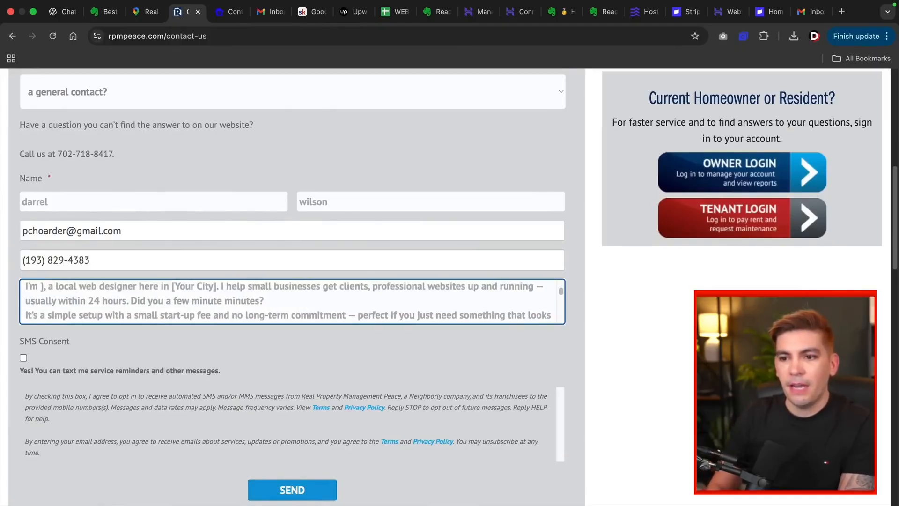
{"action": "type", "text": "darrel wilson"}
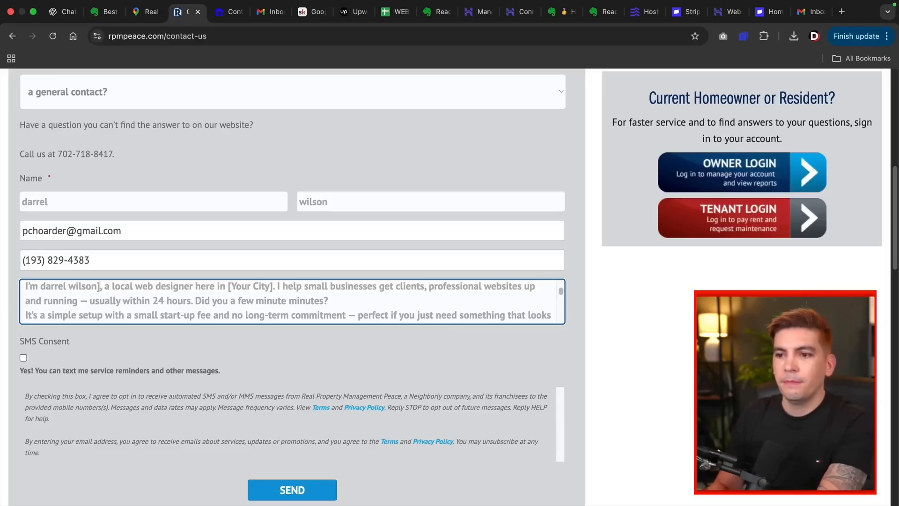
{"action": "key", "text": "Delete"}
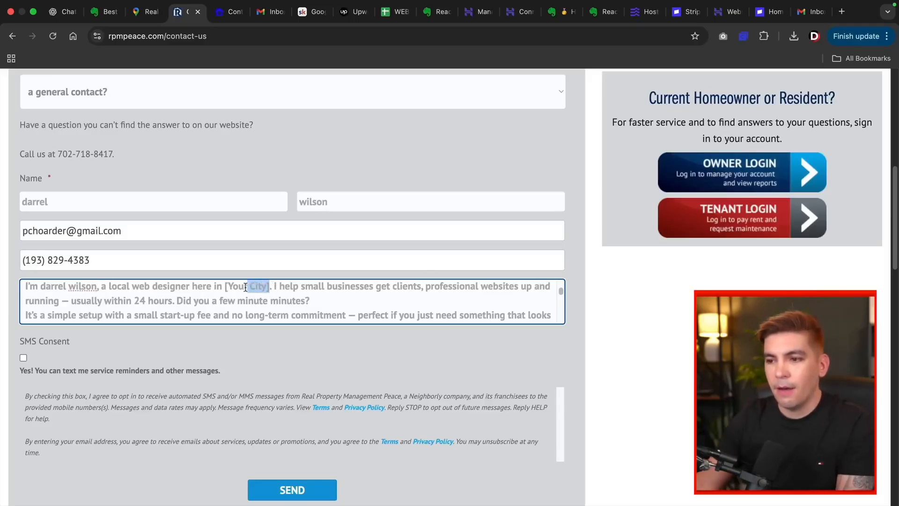
{"action": "type", "text": "las vegas"}
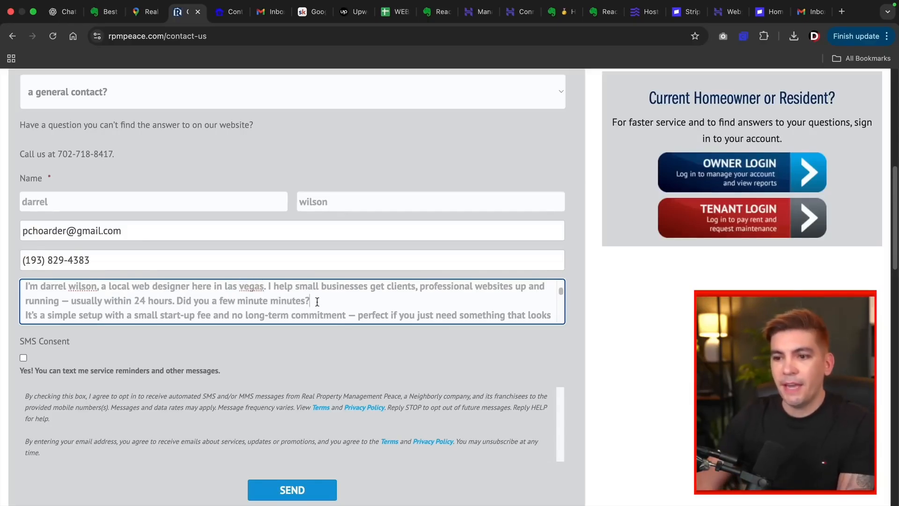
Step: Delete the quick demo line and the note about adding an image from the message
{"action": "scroll", "coordinate": [269, 300], "scroll_direction": "down", "scroll_amount": 3}
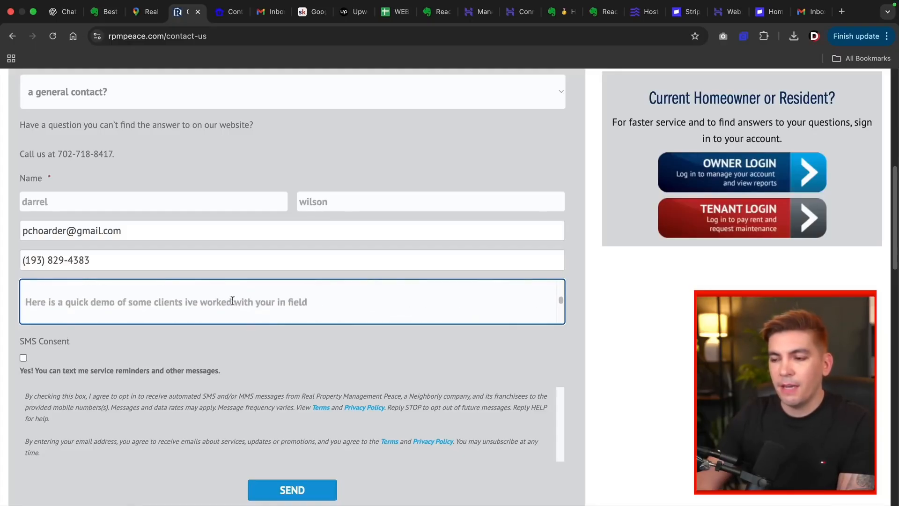
{"action": "left_click_drag", "start_coordinate": [307, 302], "coordinate": [9, 303]}
{"action": "key", "text": "BackSpace"}
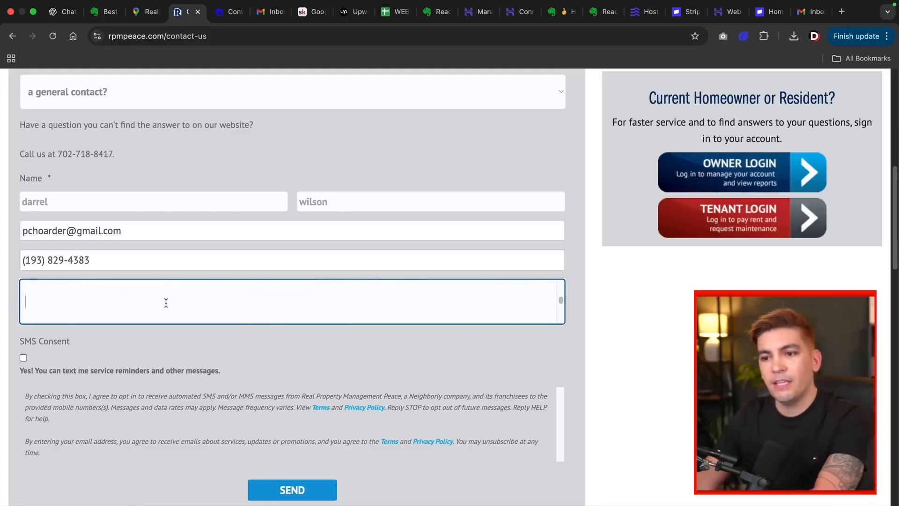
{"action": "scroll", "coordinate": [128, 303], "scroll_direction": "down", "scroll_amount": 1}
{"action": "scroll", "coordinate": [128, 303], "scroll_direction": "down", "scroll_amount": 1}
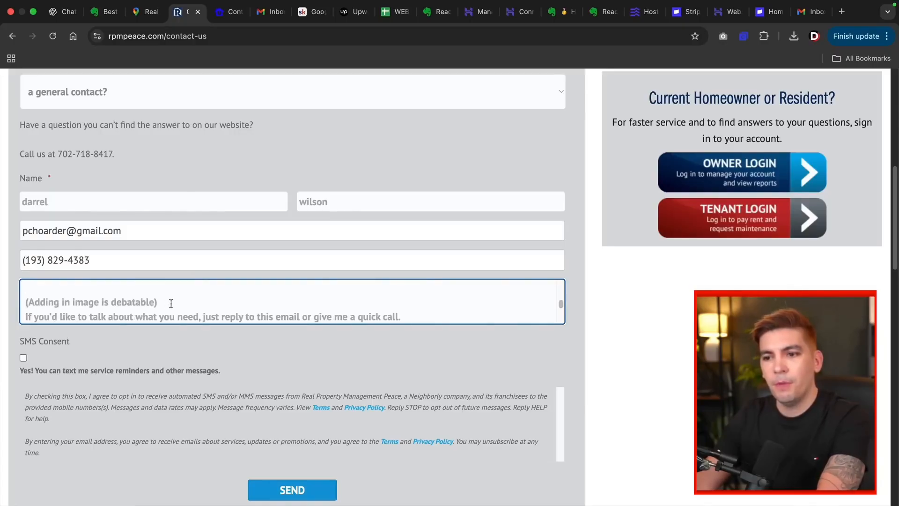
{"action": "left_click_drag", "start_coordinate": [171, 303], "coordinate": [24, 302]}
{"action": "key", "text": "BackSpace"}
{"action": "scroll", "coordinate": [173, 298], "scroll_direction": "down", "scroll_amount": 1}
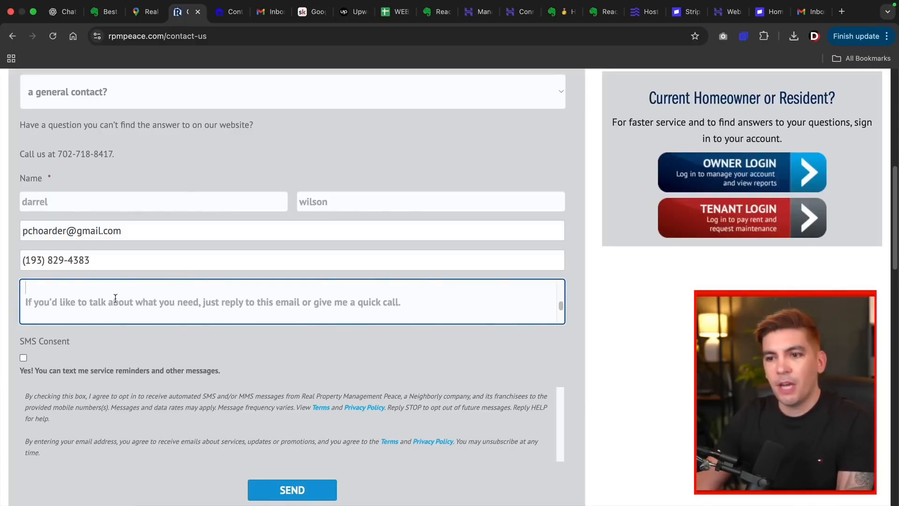
Step: Review the rest of the message, highlighting the reply-or-call sentence and signature city placeholder
{"action": "left_click_drag", "start_coordinate": [44, 302], "coordinate": [216, 308]}
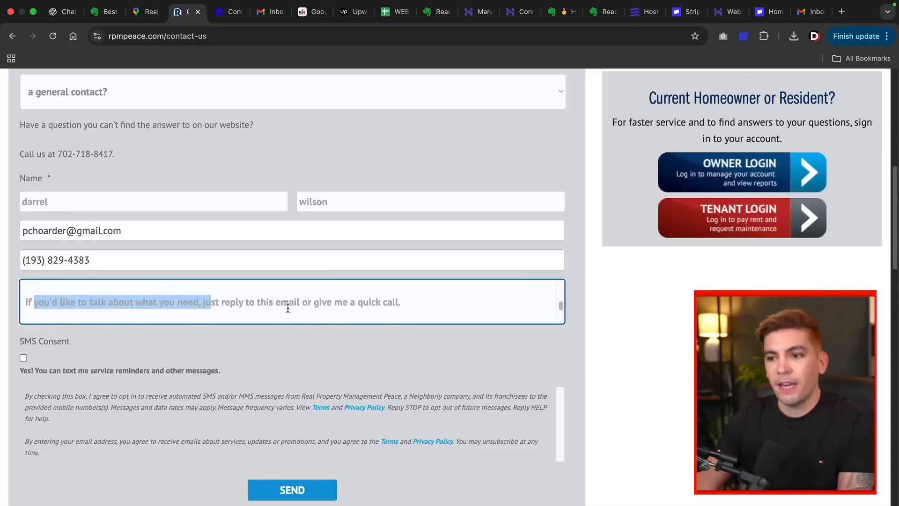
{"action": "scroll", "coordinate": [202, 291], "scroll_direction": "down", "scroll_amount": 2}
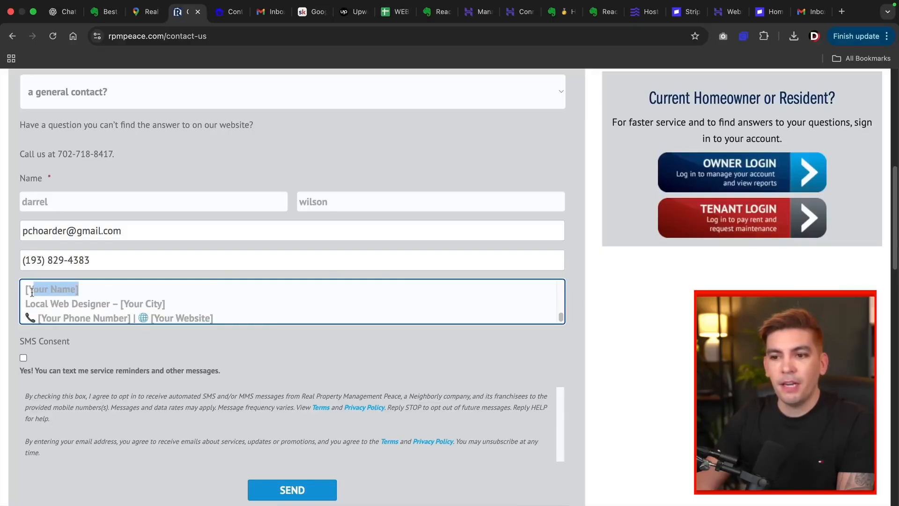
{"action": "left_click_drag", "start_coordinate": [174, 305], "coordinate": [122, 306]}
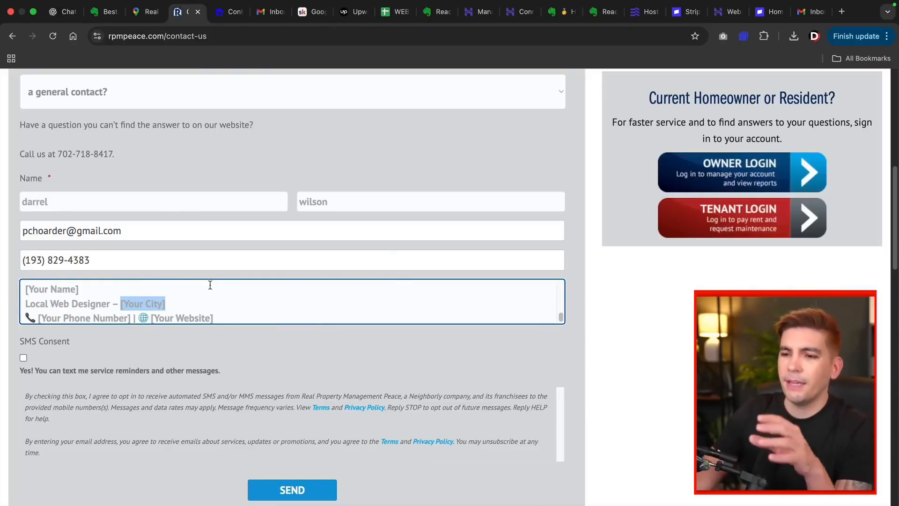
{"action": "scroll", "coordinate": [229, 295], "scroll_direction": "down", "scroll_amount": 1}
{"action": "scroll", "coordinate": [229, 300], "scroll_direction": "up", "scroll_amount": 10}
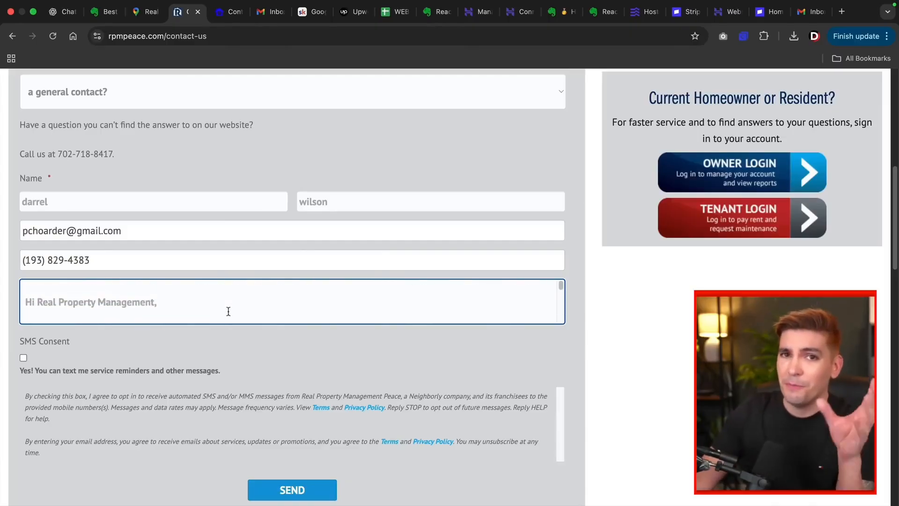
{"action": "scroll", "coordinate": [228, 311], "scroll_direction": "up", "scroll_amount": 1}
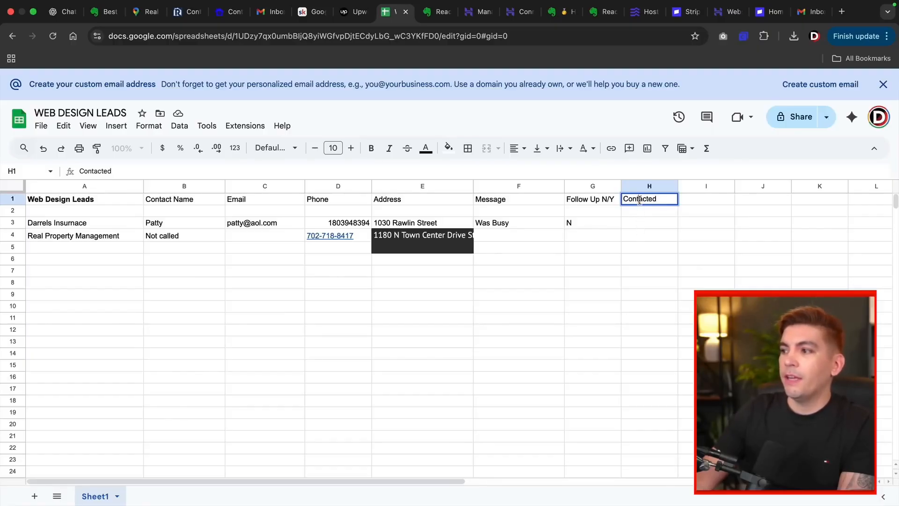
Step: Enter 'Contacted' in H1 and 'Yes Through Email Only' in H4 for Real Property Management
{"action": "left_click", "coordinate": [633, 224]}
{"action": "left_click", "coordinate": [637, 235]}
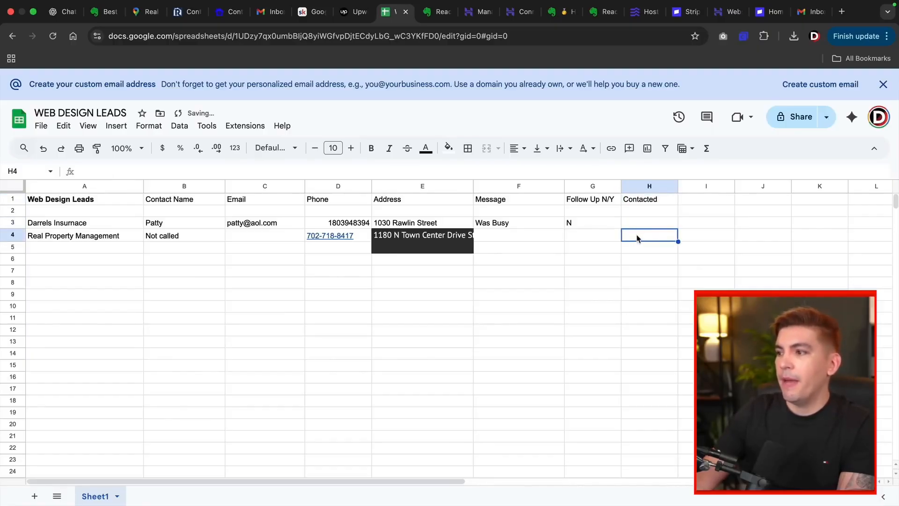
{"action": "type", "text": "Yes Through Email Only"}
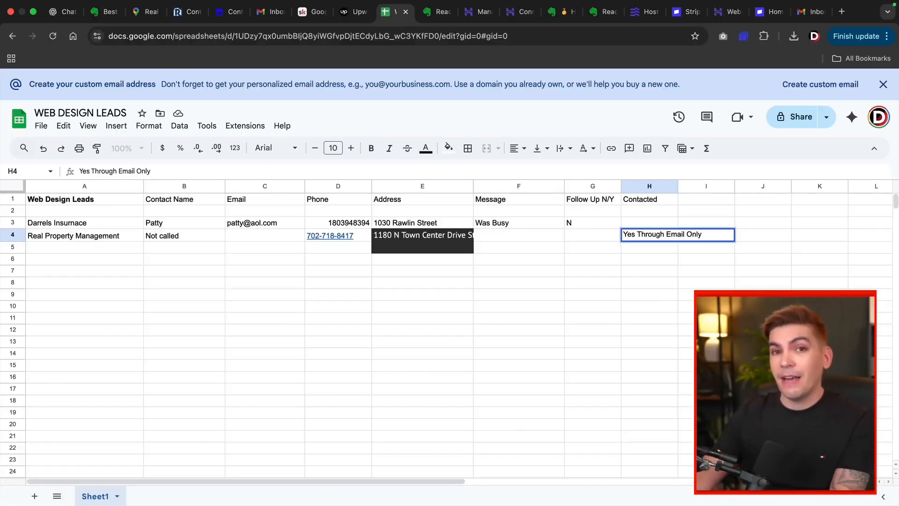
{"action": "left_click", "coordinate": [632, 239]}
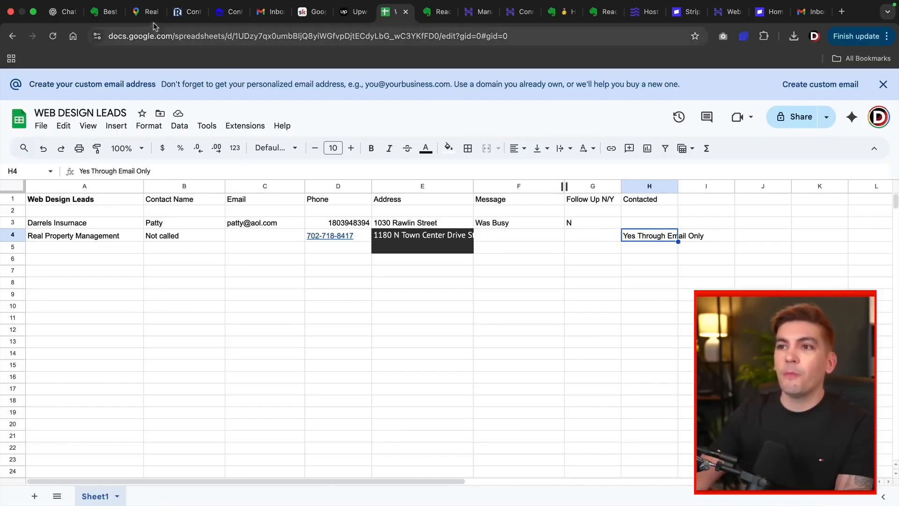
{"action": "left_click", "coordinate": [187, 13]}
{"action": "scroll", "coordinate": [339, 192], "scroll_direction": "up", "scroll_amount": 10}
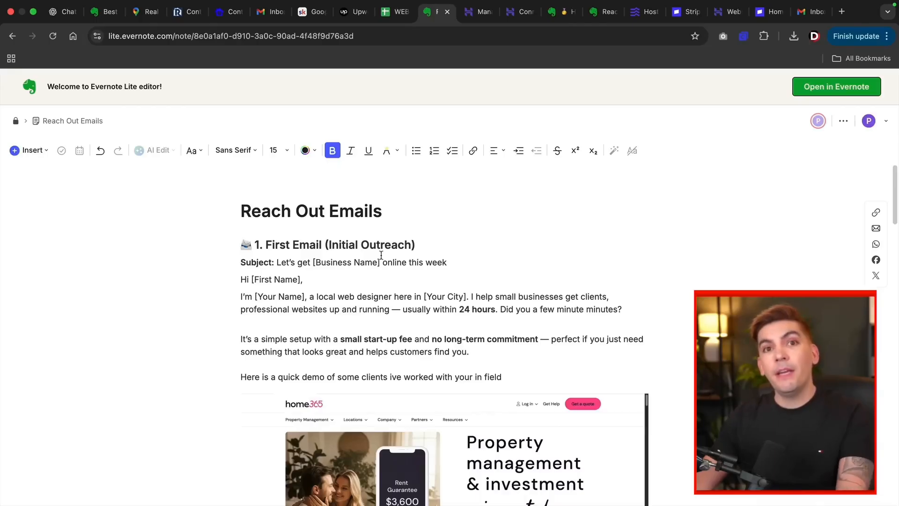
Step: Scroll the Reach Out Emails note down to section 3, Text Message Options
{"action": "scroll", "coordinate": [375, 247], "scroll_direction": "down", "scroll_amount": 15}
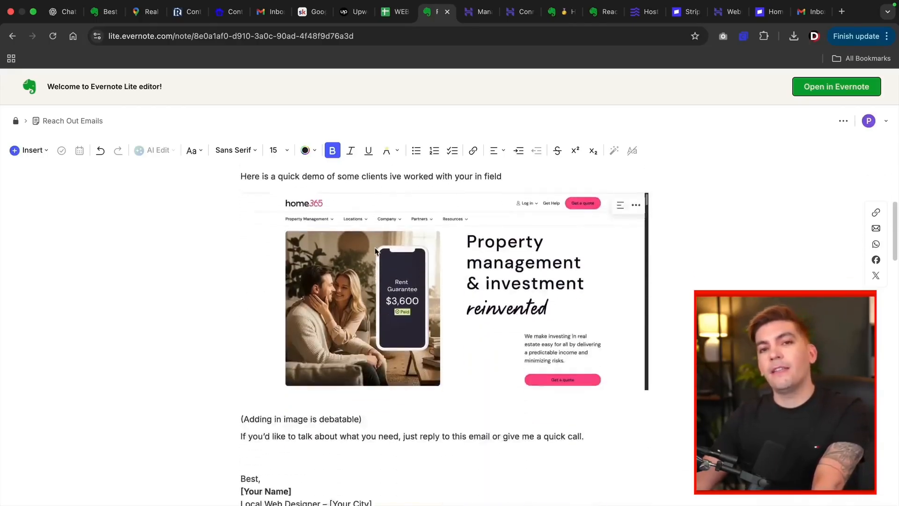
{"action": "scroll", "coordinate": [374, 247], "scroll_direction": "down", "scroll_amount": 5}
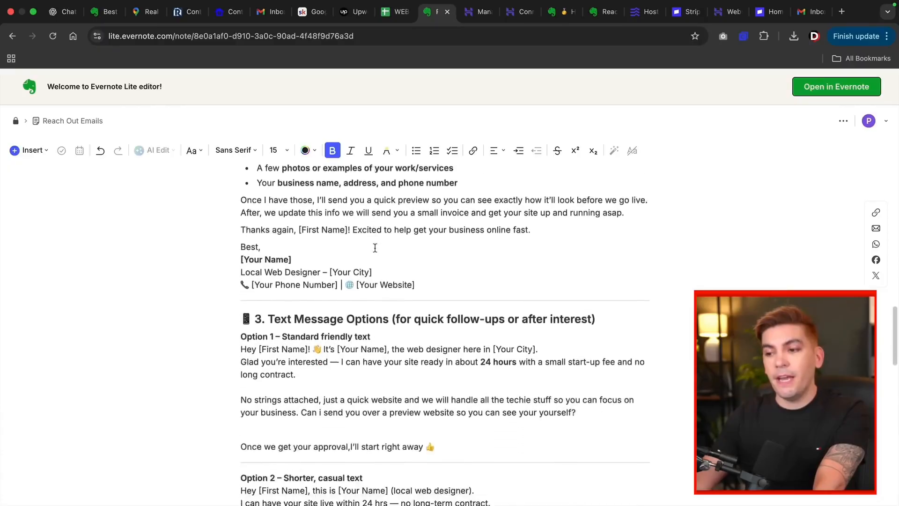
{"action": "left_click_drag", "start_coordinate": [268, 239], "coordinate": [395, 241]}
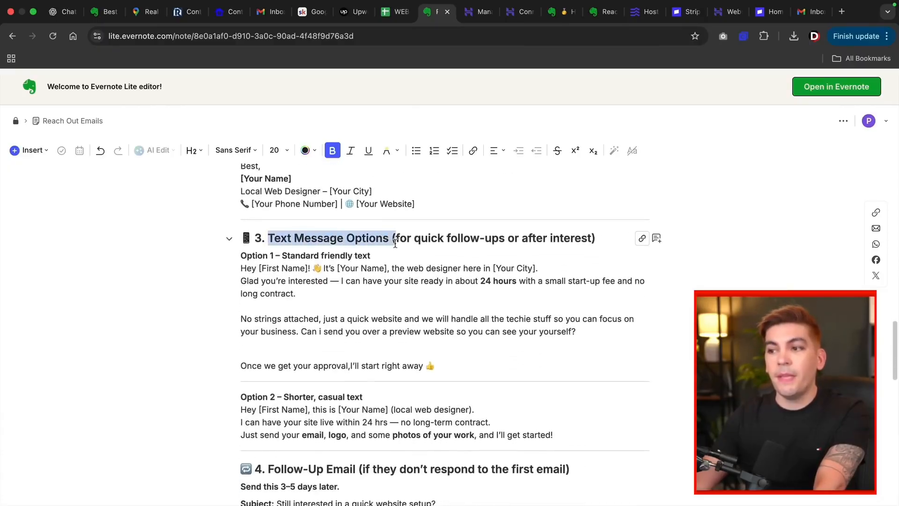
{"action": "left_click", "coordinate": [384, 258]}
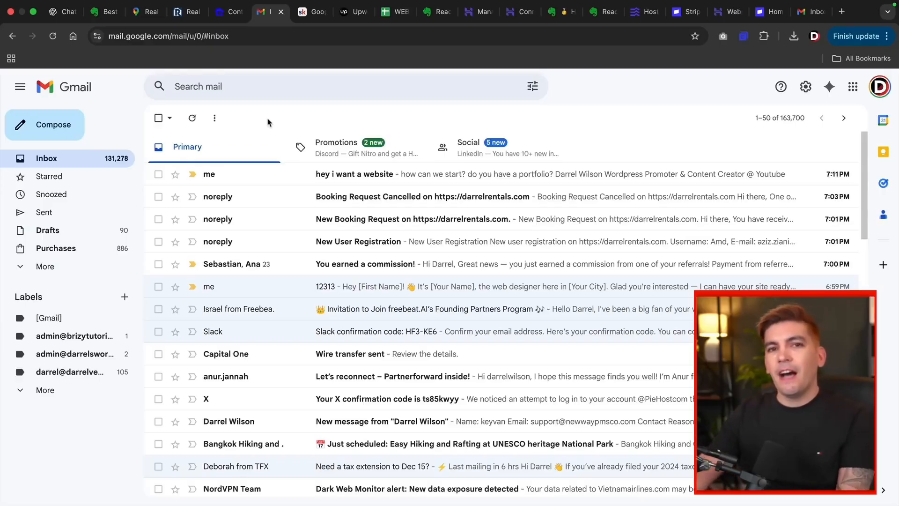
Step: Open the 'hey i want a website' email asking how to start and about a portfolio
{"action": "left_click", "coordinate": [374, 180]}
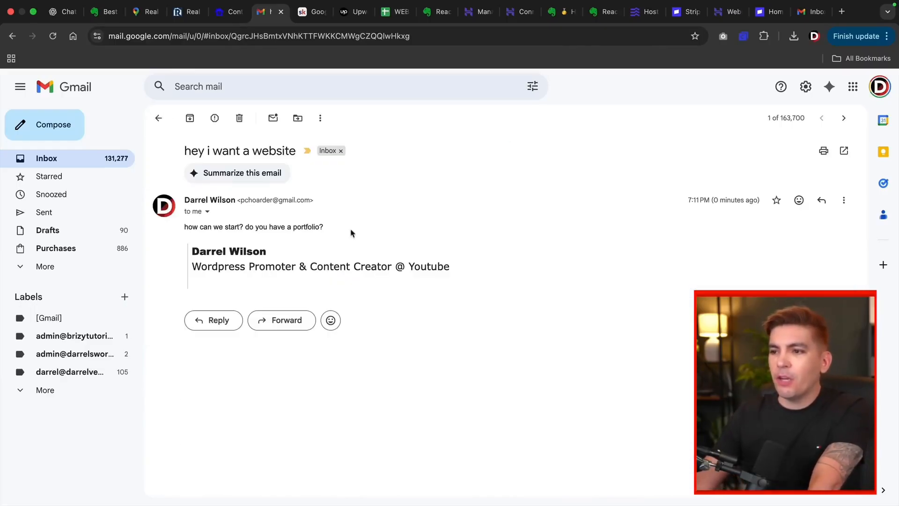
{"action": "left_click", "coordinate": [253, 228]}
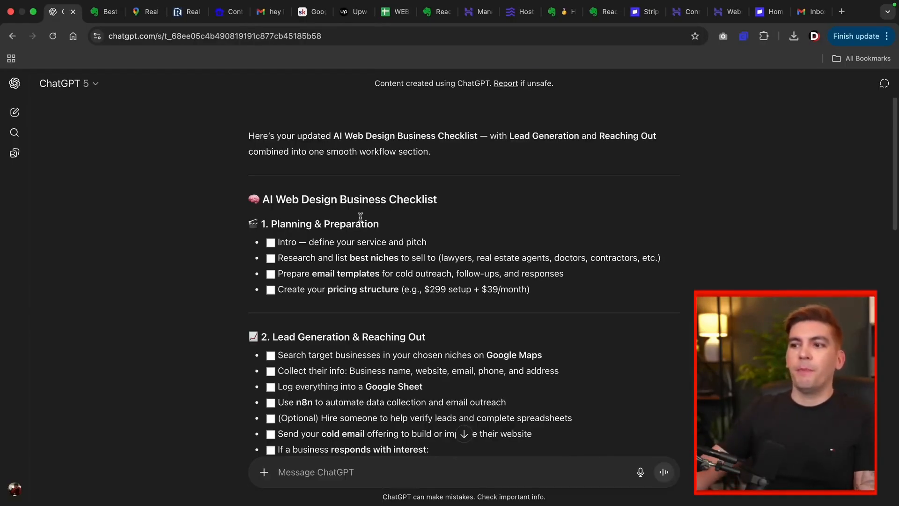
Step: Scroll the AI Web Design Business Checklist down to section 3, Website Creation
{"action": "scroll", "coordinate": [346, 233], "scroll_direction": "down", "scroll_amount": 3}
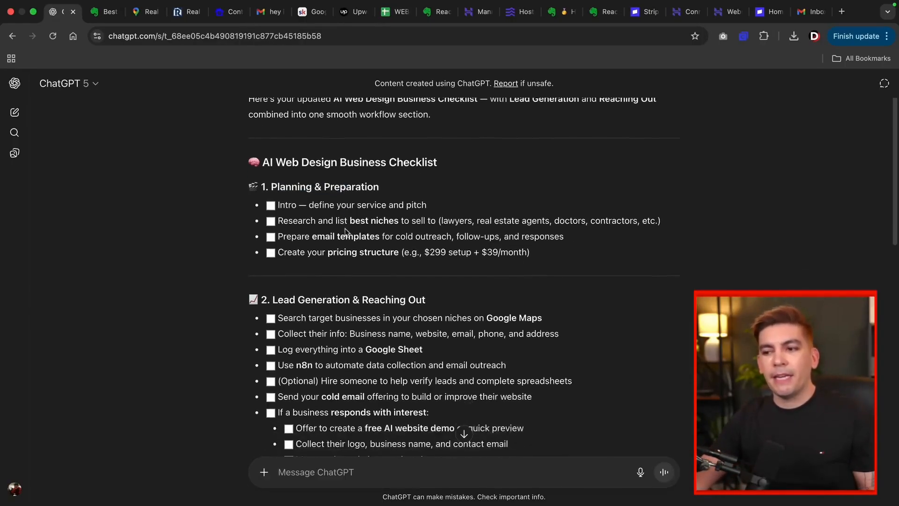
{"action": "scroll", "coordinate": [345, 233], "scroll_direction": "down", "scroll_amount": 1}
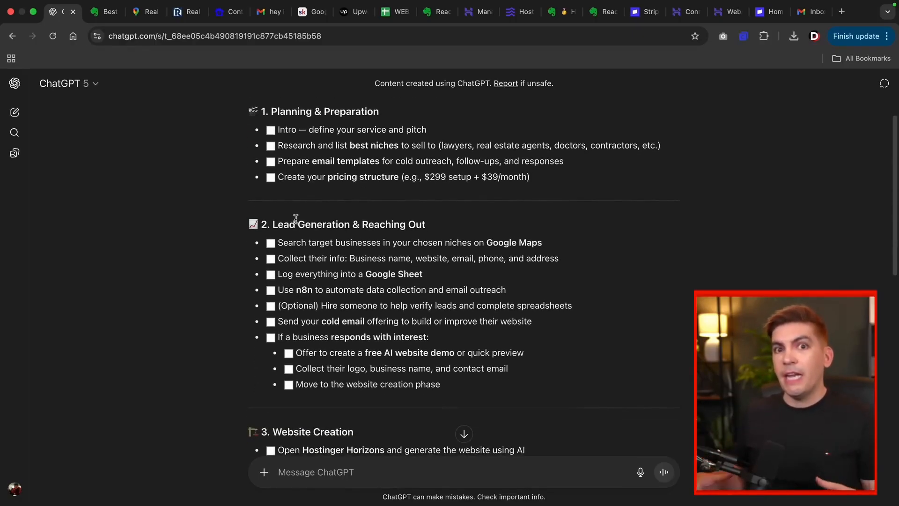
{"action": "scroll", "coordinate": [309, 220], "scroll_direction": "down", "scroll_amount": 5}
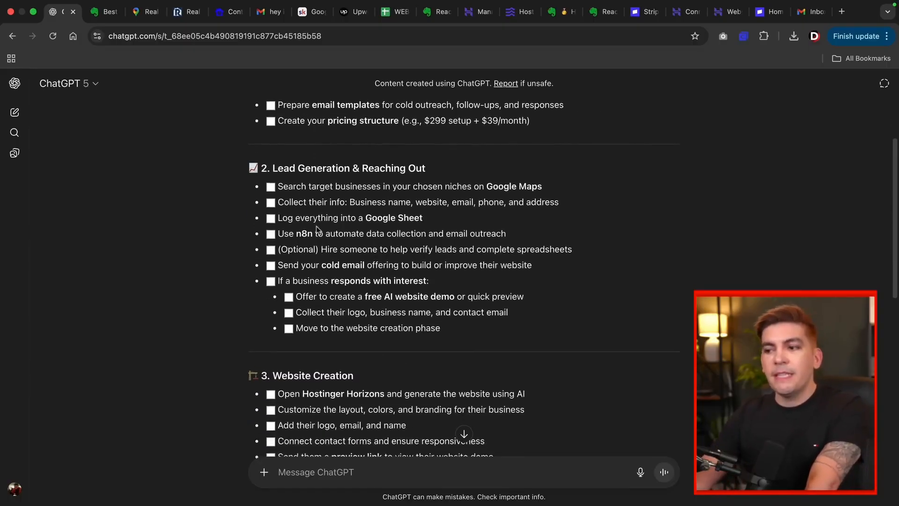
{"action": "left_click_drag", "start_coordinate": [272, 262], "coordinate": [354, 263]}
{"action": "left_click", "coordinate": [343, 266]}
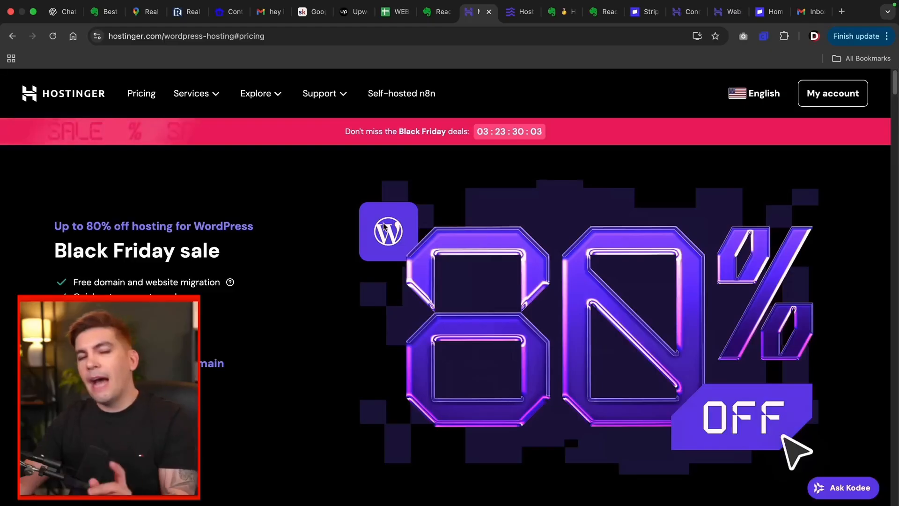
Step: Review the finished Las Vegas homepage in the Horizons preview, then go to Hostinger's WordPress hosting page
{"action": "left_click", "coordinate": [514, 12]}
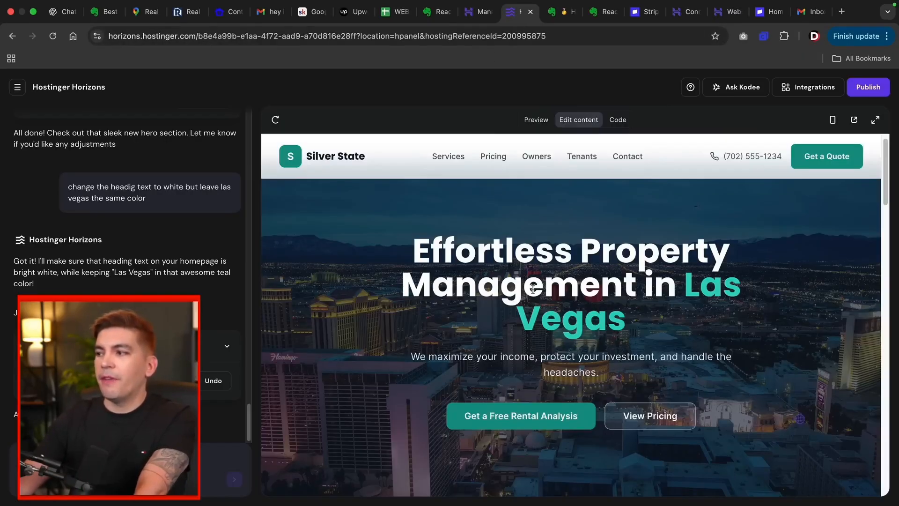
{"action": "scroll", "coordinate": [568, 293], "scroll_direction": "down", "scroll_amount": 5}
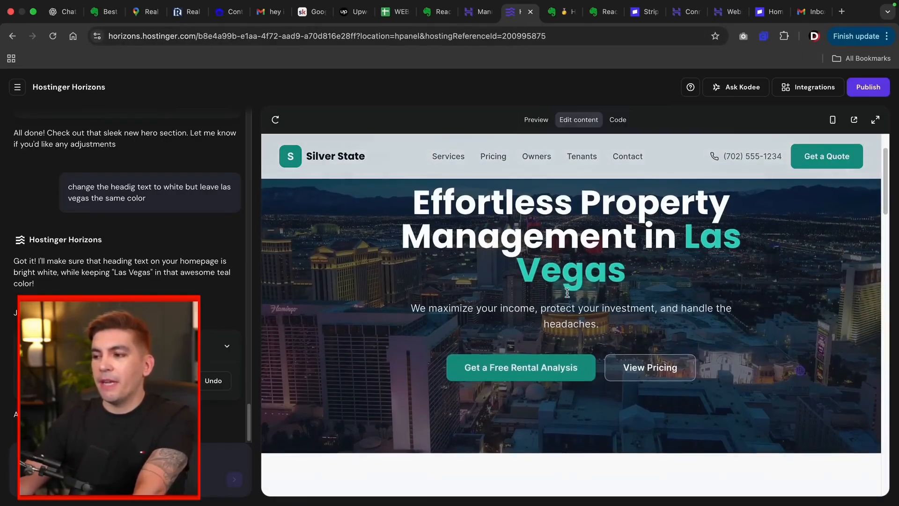
{"action": "scroll", "coordinate": [566, 294], "scroll_direction": "down", "scroll_amount": 7}
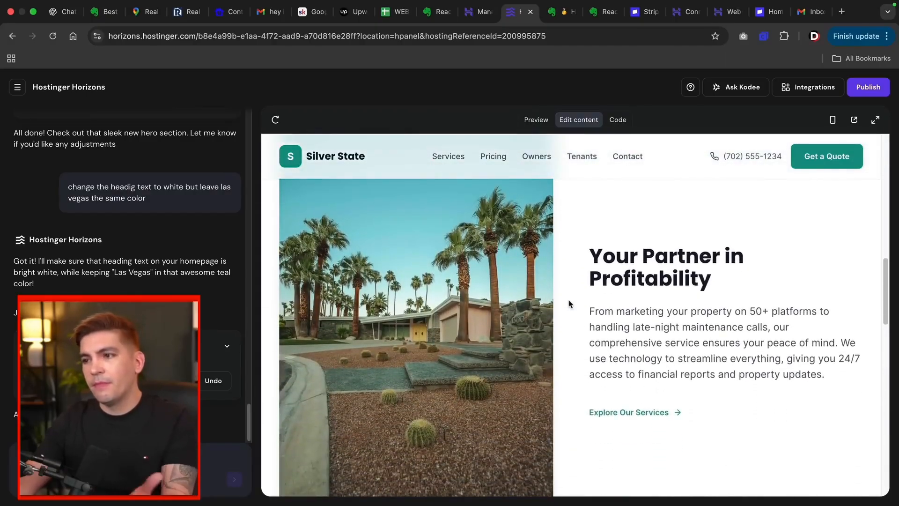
{"action": "scroll", "coordinate": [567, 300], "scroll_direction": "down", "scroll_amount": 5}
{"action": "scroll", "coordinate": [568, 303], "scroll_direction": "down", "scroll_amount": 6}
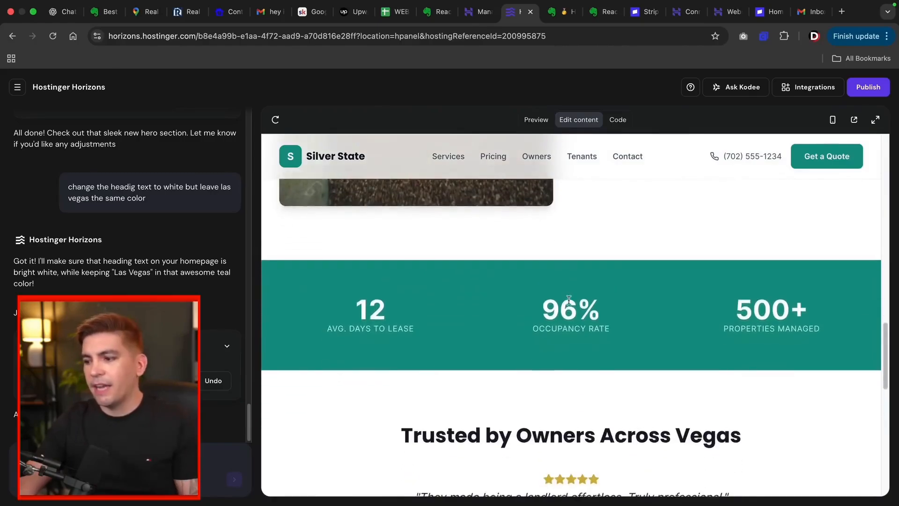
{"action": "scroll", "coordinate": [548, 336], "scroll_direction": "down", "scroll_amount": 4}
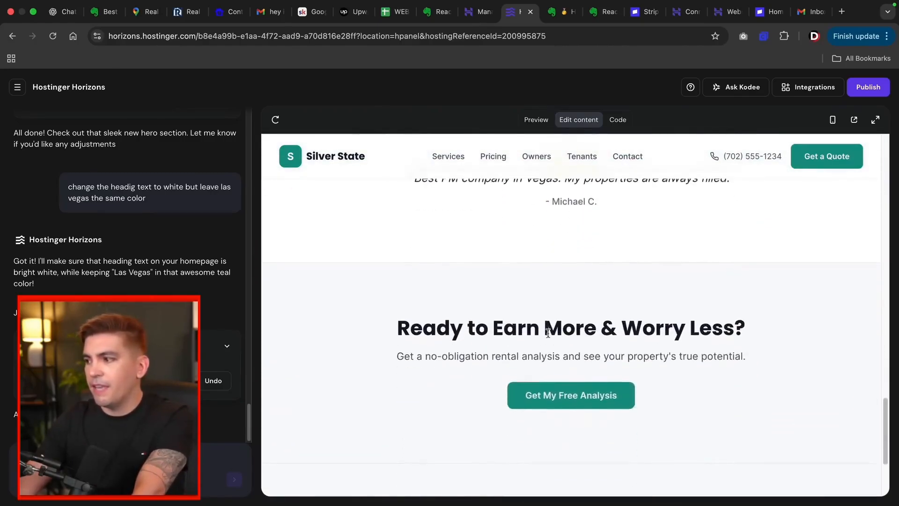
{"action": "scroll", "coordinate": [547, 347], "scroll_direction": "up", "scroll_amount": 15}
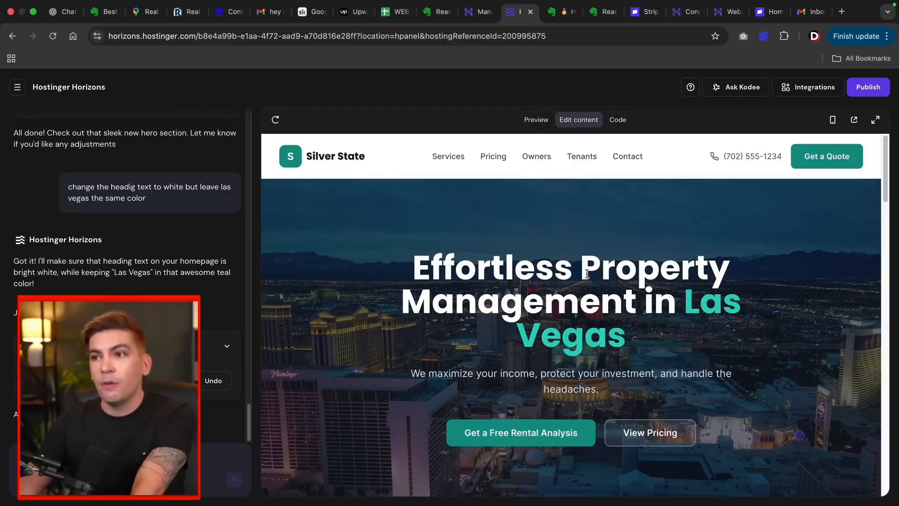
{"action": "left_click", "coordinate": [475, 11]}
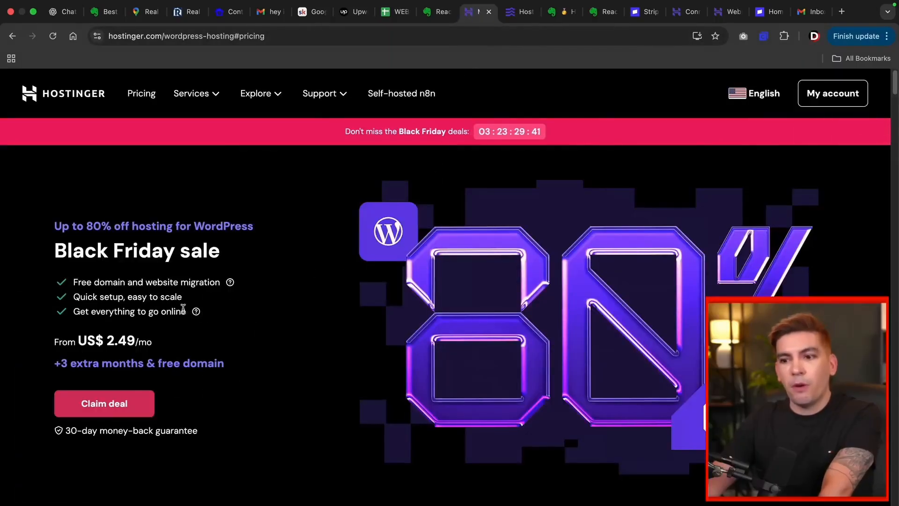
Step: Compare the Black Friday Premium, Business and Cloud Startup plans, noting Business's 50-website limit
{"action": "left_click", "coordinate": [121, 401]}
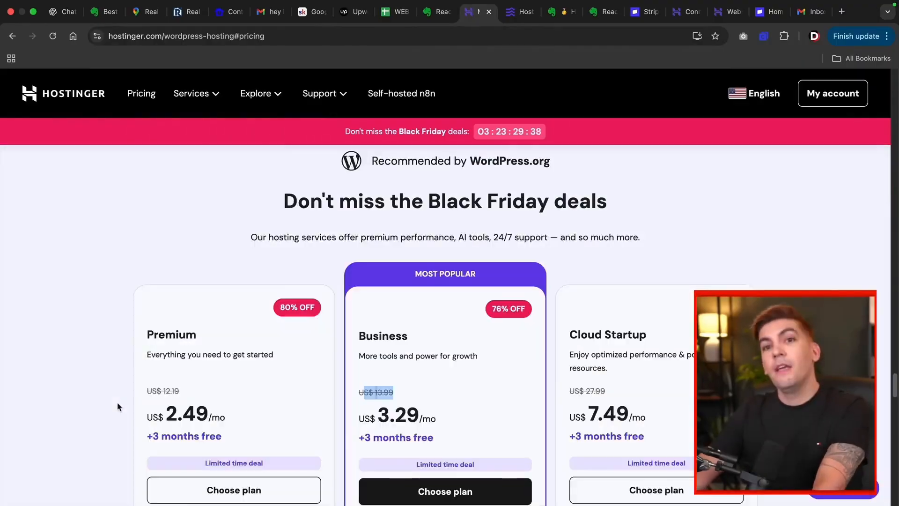
{"action": "scroll", "coordinate": [118, 406], "scroll_direction": "down", "scroll_amount": 3}
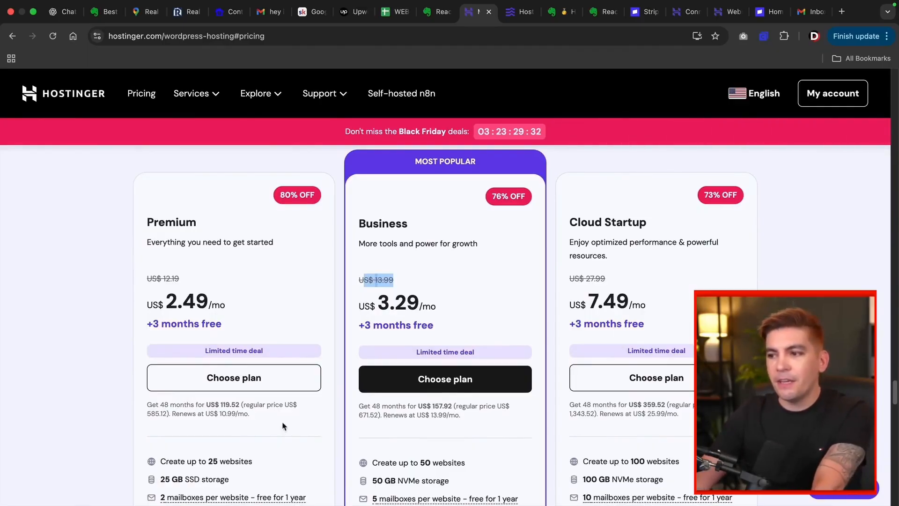
{"action": "scroll", "coordinate": [284, 426], "scroll_direction": "down", "scroll_amount": 2}
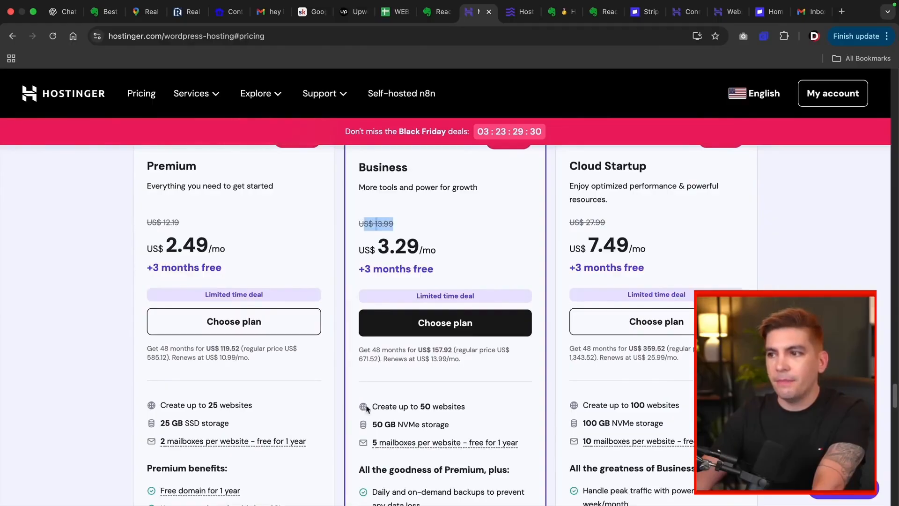
{"action": "left_click_drag", "start_coordinate": [407, 167], "coordinate": [362, 167]}
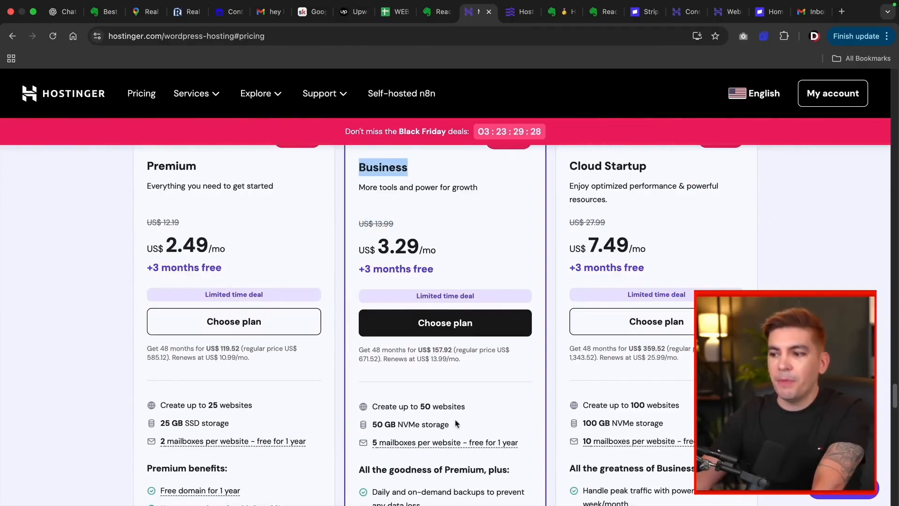
{"action": "left_click_drag", "start_coordinate": [464, 405], "coordinate": [374, 402]}
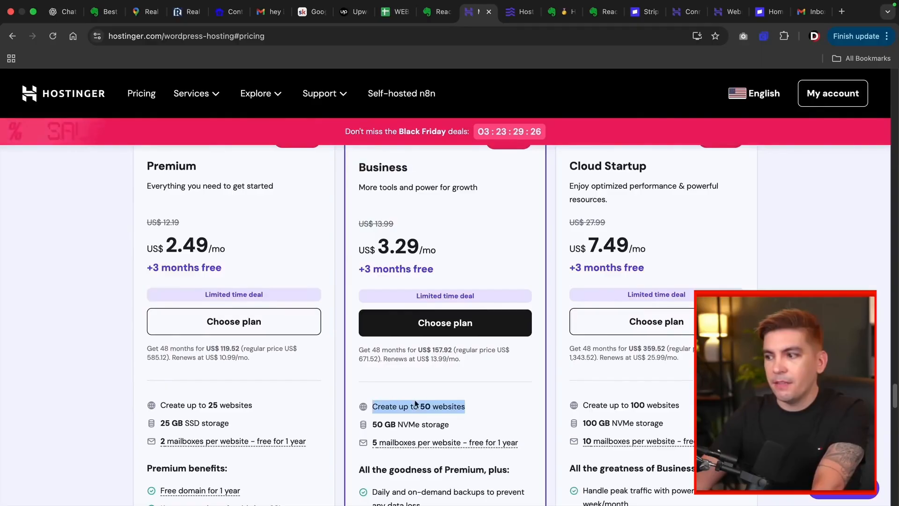
{"action": "left_click_drag", "start_coordinate": [679, 406], "coordinate": [596, 405]}
{"action": "scroll", "coordinate": [467, 395], "scroll_direction": "up", "scroll_amount": 2}
{"action": "left_click", "coordinate": [482, 301]}
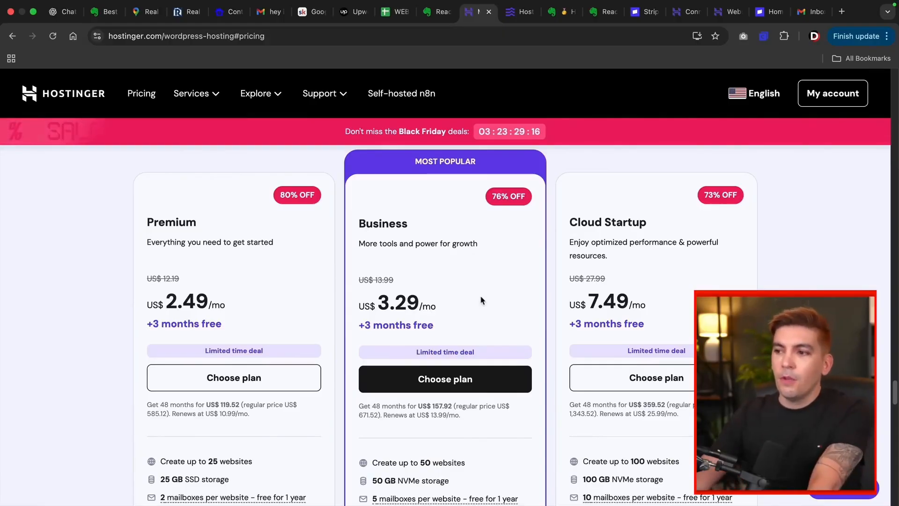
Step: Add the Business Web Hosting plan to the cart with a 12-month billing period
{"action": "left_click", "coordinate": [433, 384]}
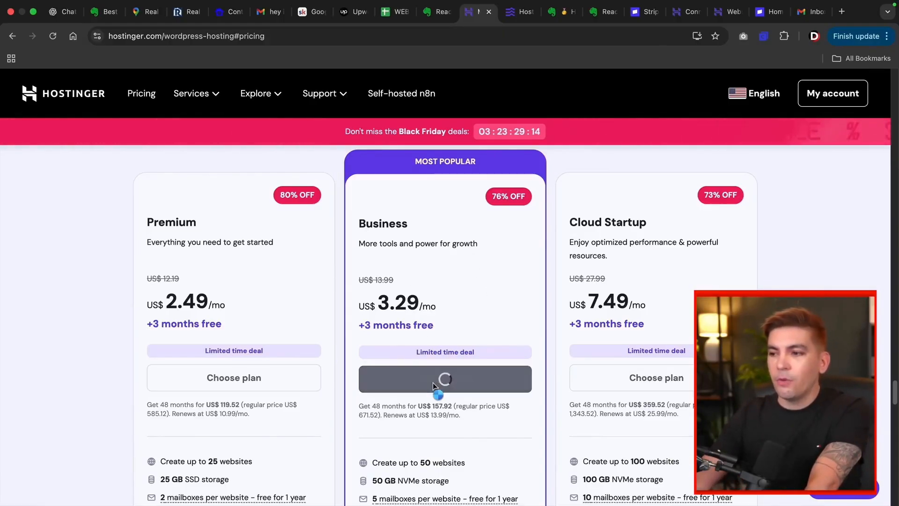
{"action": "scroll", "coordinate": [356, 245], "scroll_direction": "down", "scroll_amount": 3}
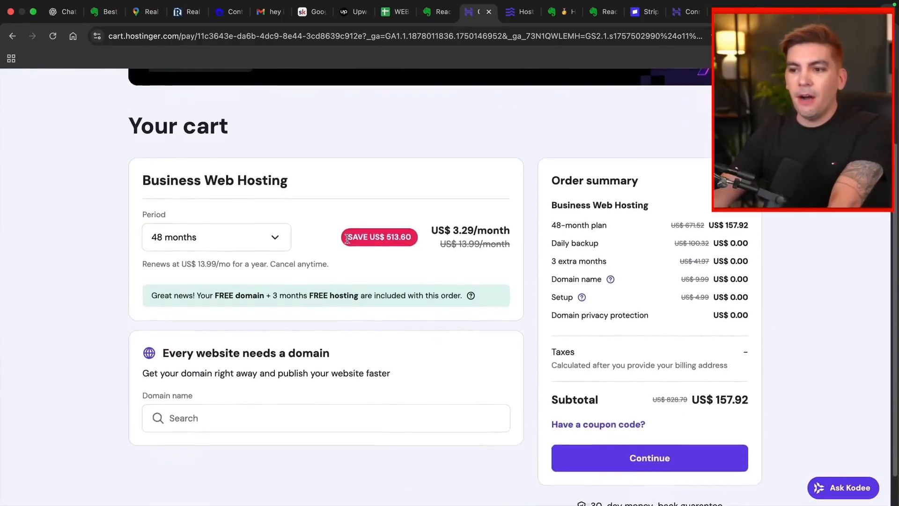
{"action": "left_click", "coordinate": [252, 220]}
{"action": "left_click", "coordinate": [222, 277]}
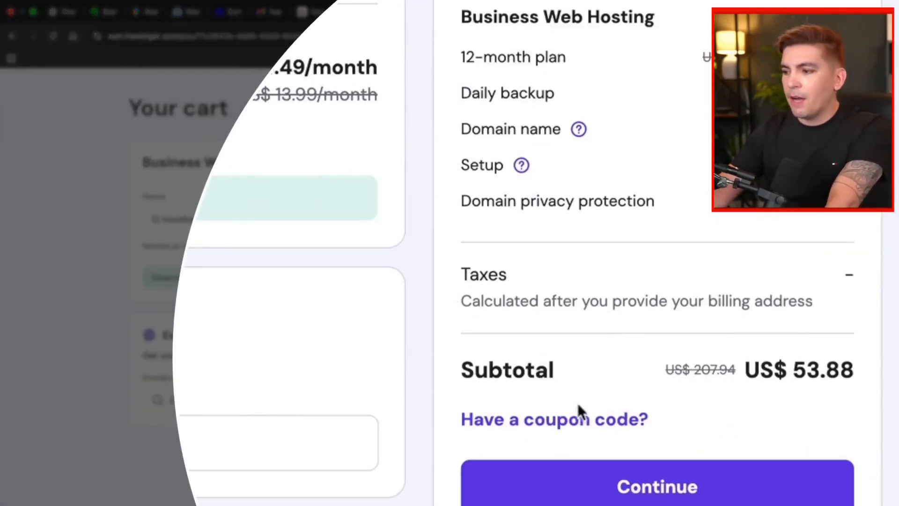
Step: Enter the 10% discount coupon code and apply it to the order
{"action": "left_click", "coordinate": [559, 420]}
{"action": "scroll", "coordinate": [568, 409], "scroll_direction": "down", "scroll_amount": 2}
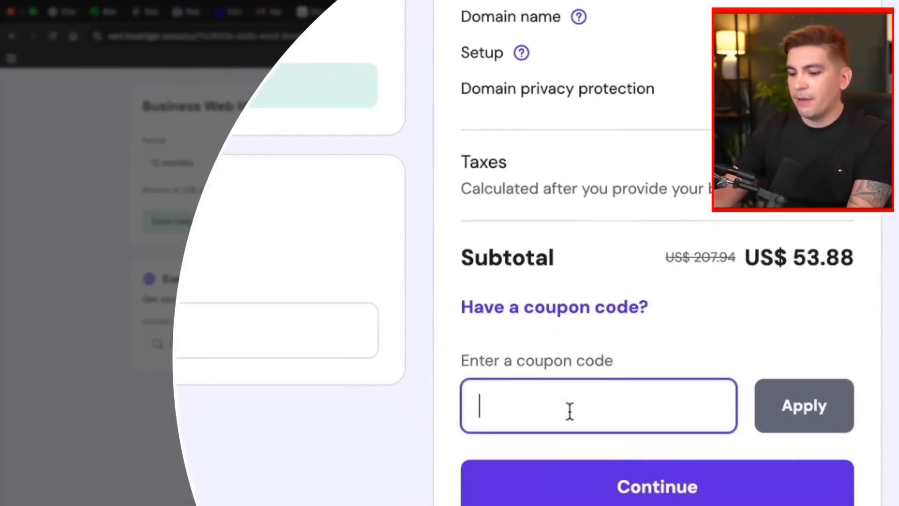
{"action": "type", "text": "DARREL10"}
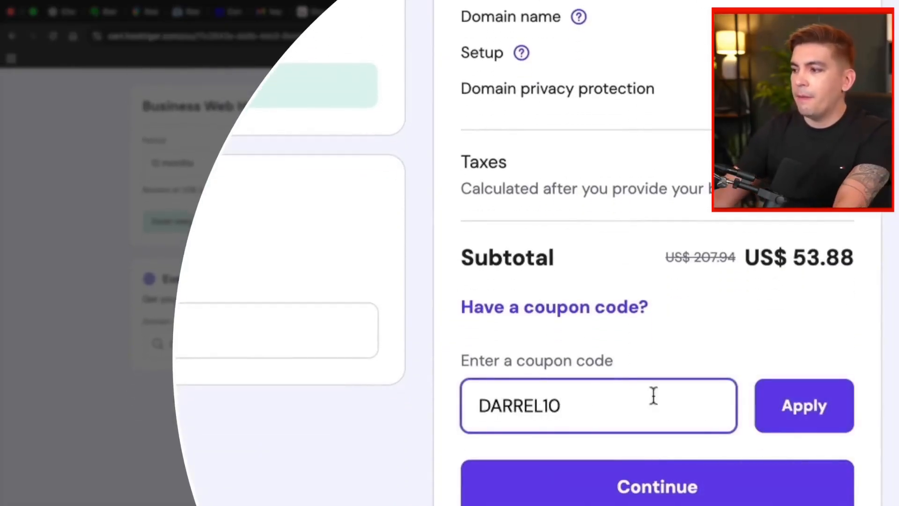
{"action": "left_click", "coordinate": [819, 398]}
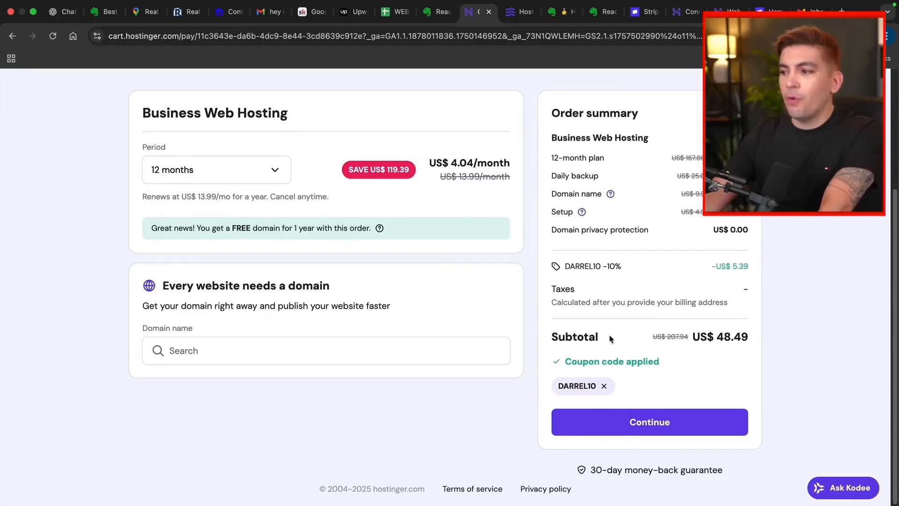
Step: Continue from the cart past the billing address and review the available payment methods
{"action": "left_click", "coordinate": [628, 431]}
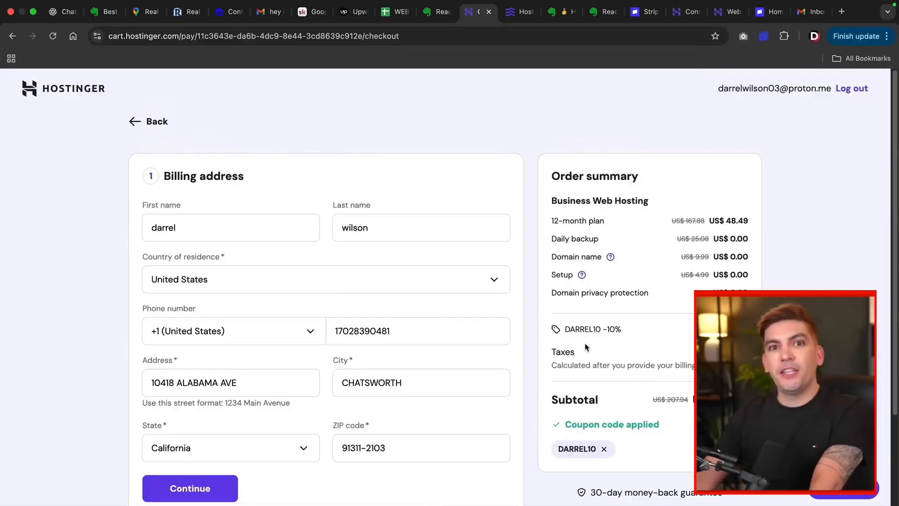
{"action": "scroll", "coordinate": [300, 228], "scroll_direction": "down", "scroll_amount": 2}
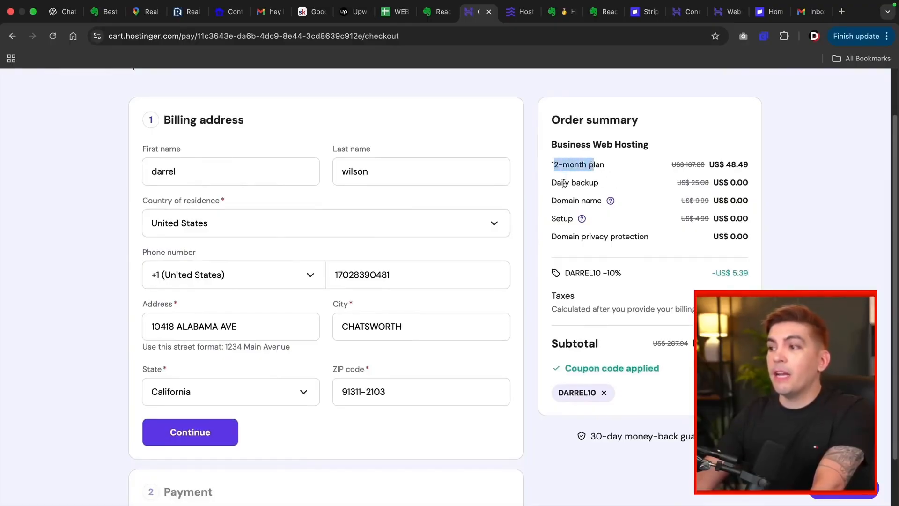
{"action": "left_click_drag", "start_coordinate": [556, 183], "coordinate": [579, 186]}
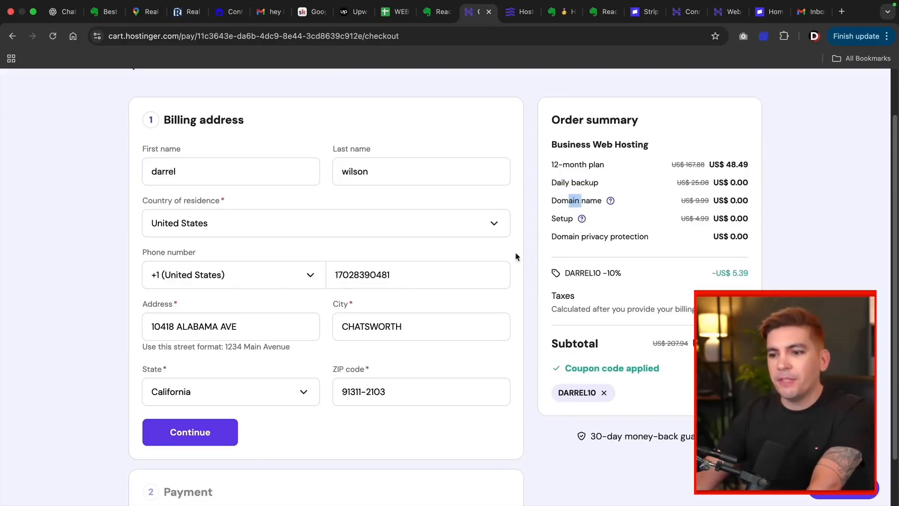
{"action": "left_click", "coordinate": [190, 433]}
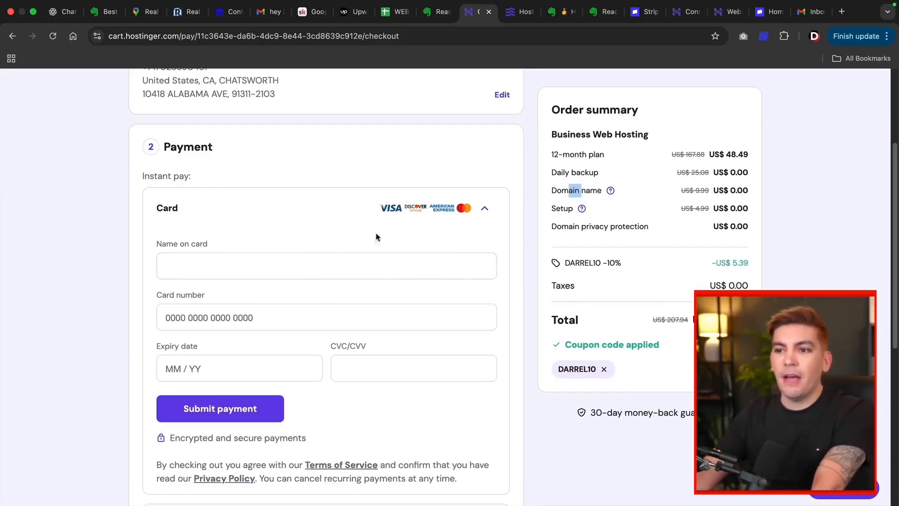
{"action": "scroll", "coordinate": [342, 301], "scroll_direction": "down", "scroll_amount": 6}
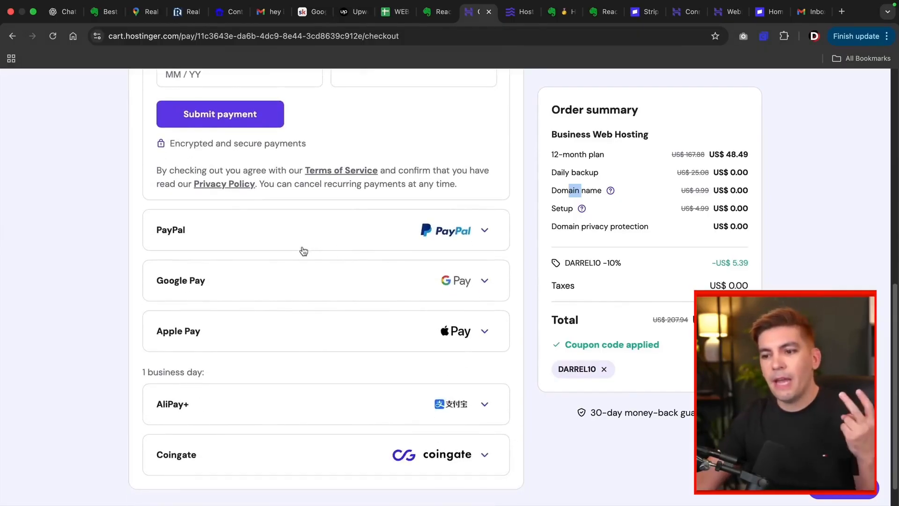
{"action": "scroll", "coordinate": [290, 268], "scroll_direction": "down", "scroll_amount": 1}
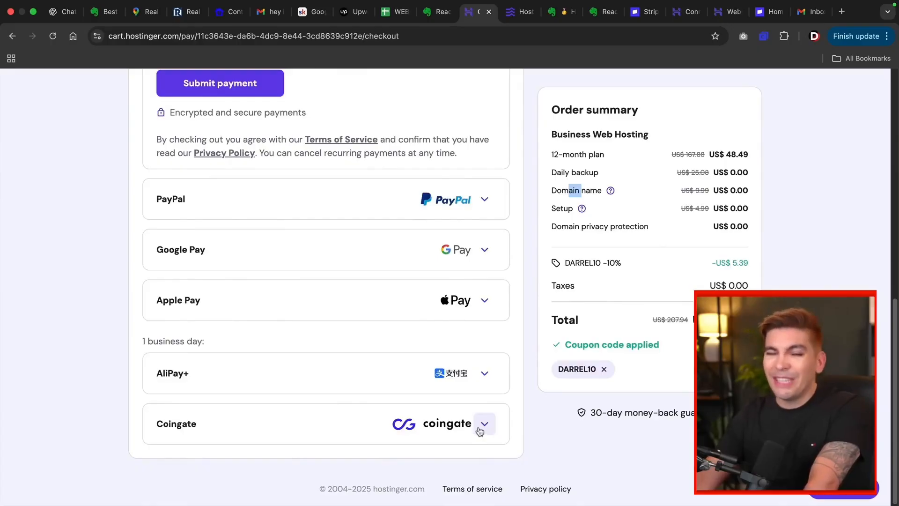
{"action": "scroll", "coordinate": [473, 415], "scroll_direction": "up", "scroll_amount": 10}
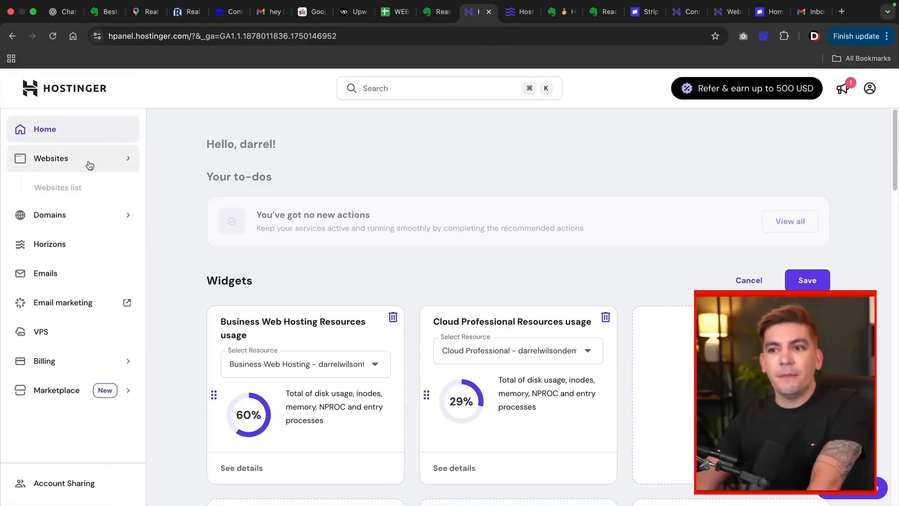
Step: Open Websites > Websites list and scroll through the hosted websites
{"action": "left_click", "coordinate": [79, 160]}
{"action": "left_click", "coordinate": [77, 188]}
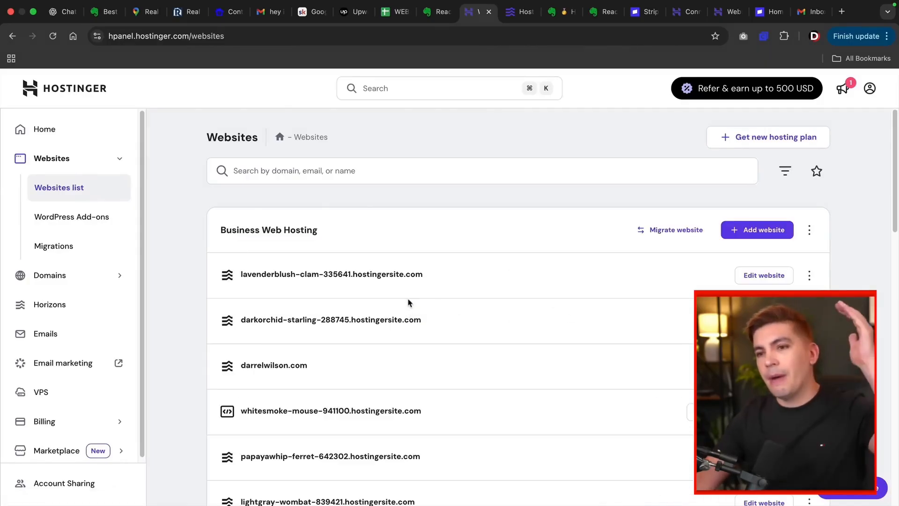
{"action": "scroll", "coordinate": [407, 300], "scroll_direction": "down", "scroll_amount": 2}
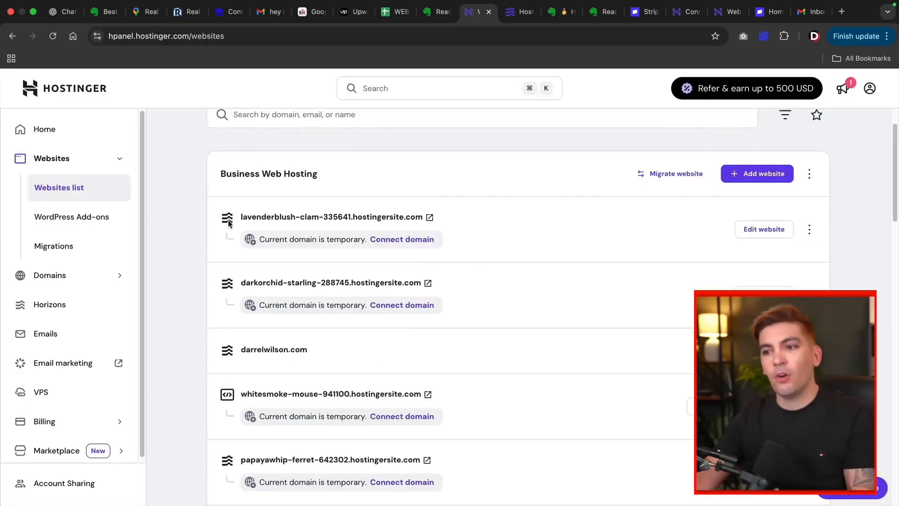
{"action": "scroll", "coordinate": [229, 222], "scroll_direction": "down", "scroll_amount": 3}
{"action": "scroll", "coordinate": [231, 262], "scroll_direction": "down", "scroll_amount": 8}
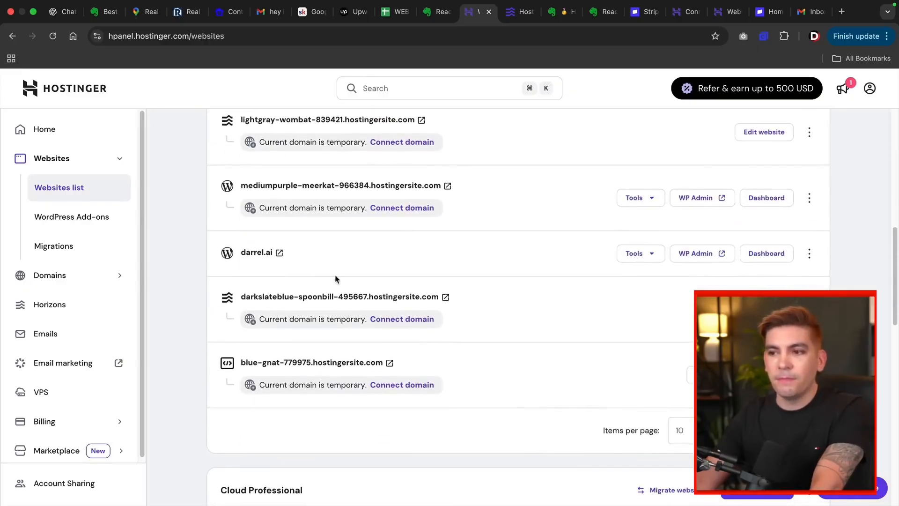
{"action": "scroll", "coordinate": [335, 279], "scroll_direction": "up", "scroll_amount": 10}
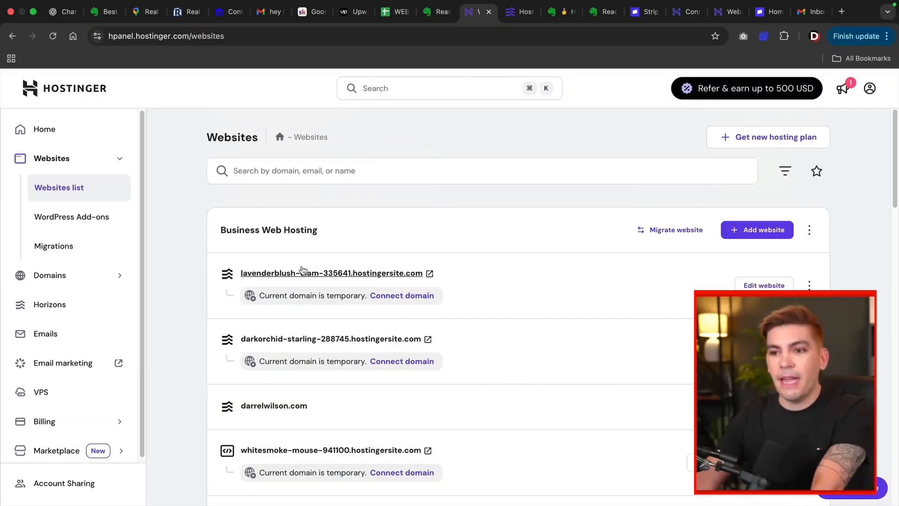
Step: Open the Horizons sites list from the sidebar and browse it
{"action": "left_click", "coordinate": [53, 305]}
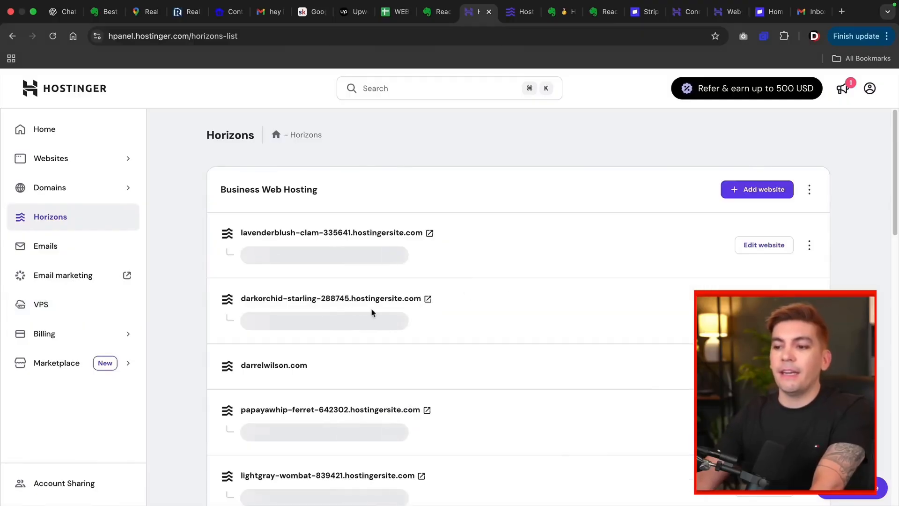
{"action": "scroll", "coordinate": [372, 312], "scroll_direction": "down", "scroll_amount": 9}
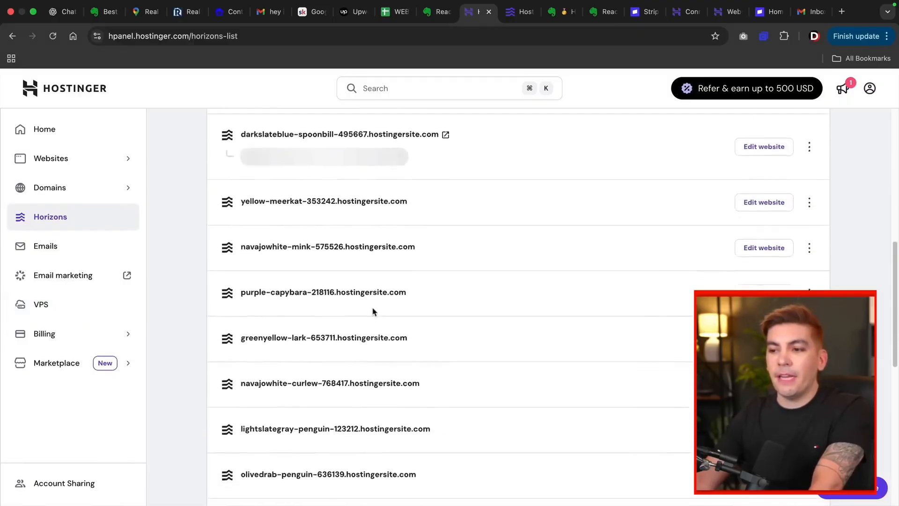
{"action": "scroll", "coordinate": [372, 312], "scroll_direction": "down", "scroll_amount": 14}
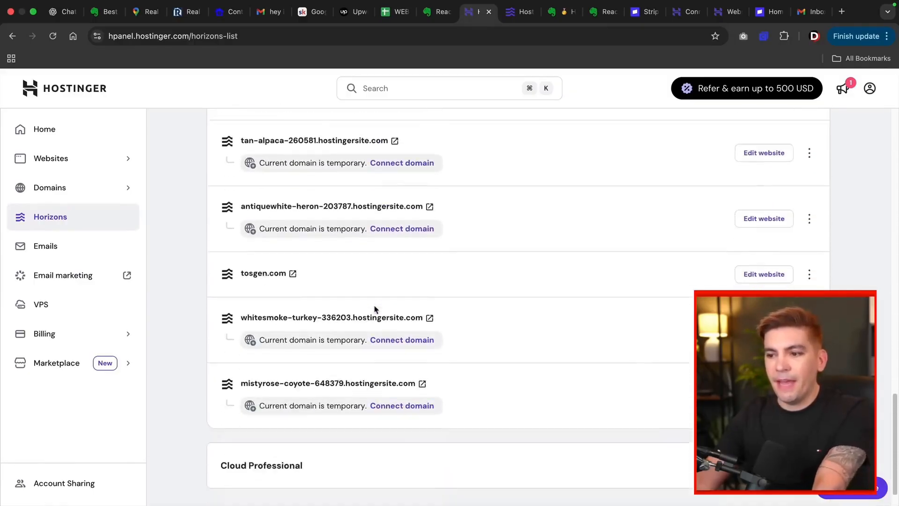
{"action": "scroll", "coordinate": [426, 331], "scroll_direction": "up", "scroll_amount": 10}
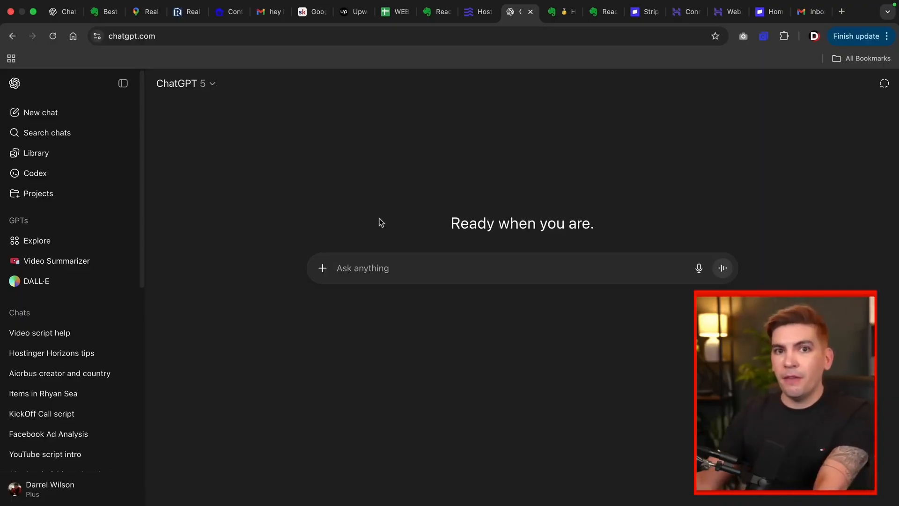
Step: Paste and send a question asking ChatGPT for Hostinger Horizons design tips
{"action": "right_click", "coordinate": [366, 269]}
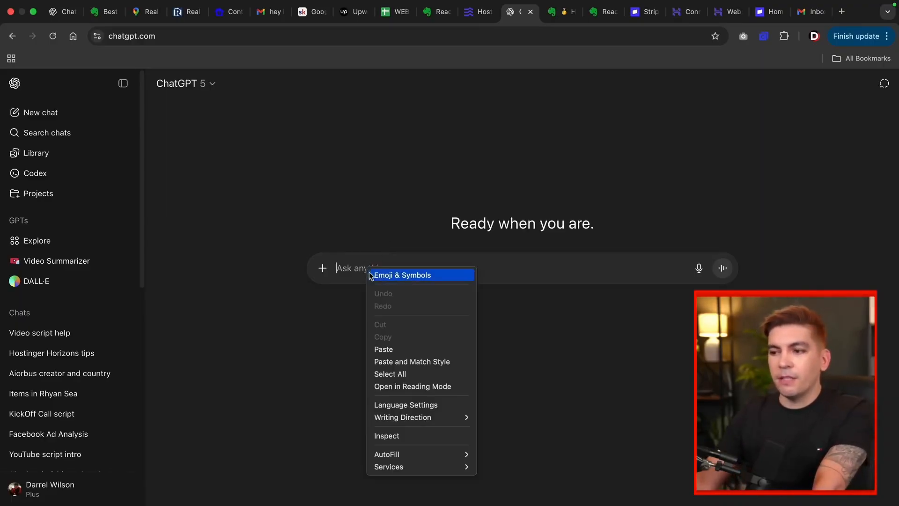
{"action": "left_click", "coordinate": [392, 350]}
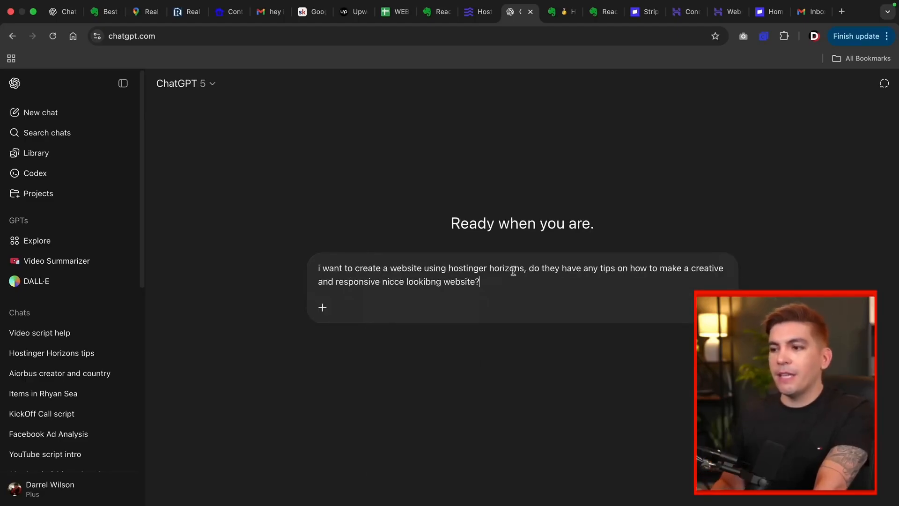
{"action": "key", "text": "Return"}
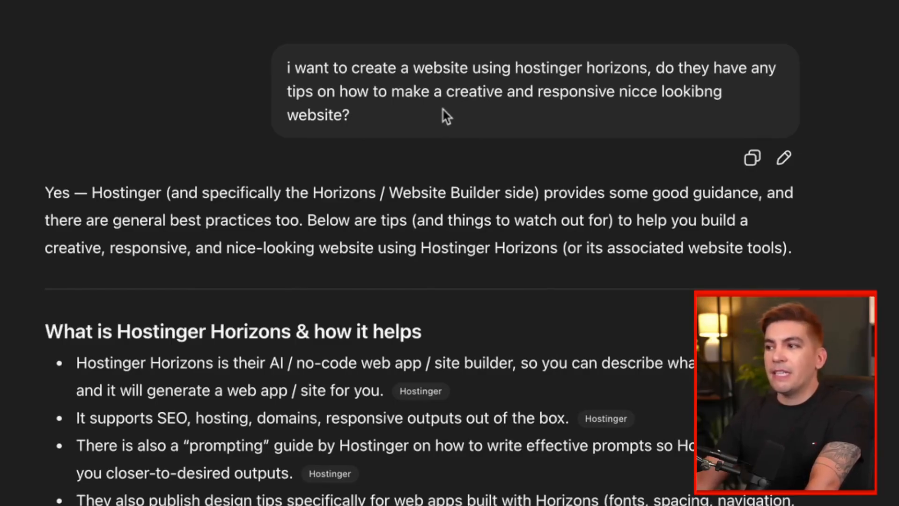
Step: Read the tips, then send the request for a blue and white Las Vegas property management website
{"action": "scroll", "coordinate": [443, 109], "scroll_direction": "down", "scroll_amount": 9}
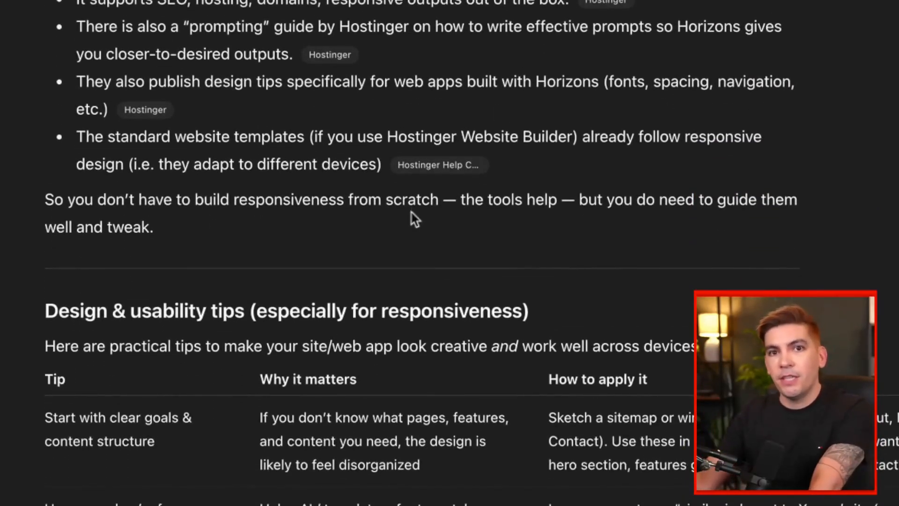
{"action": "scroll", "coordinate": [413, 218], "scroll_direction": "down", "scroll_amount": 8}
{"action": "scroll", "coordinate": [432, 215], "scroll_direction": "down", "scroll_amount": 15}
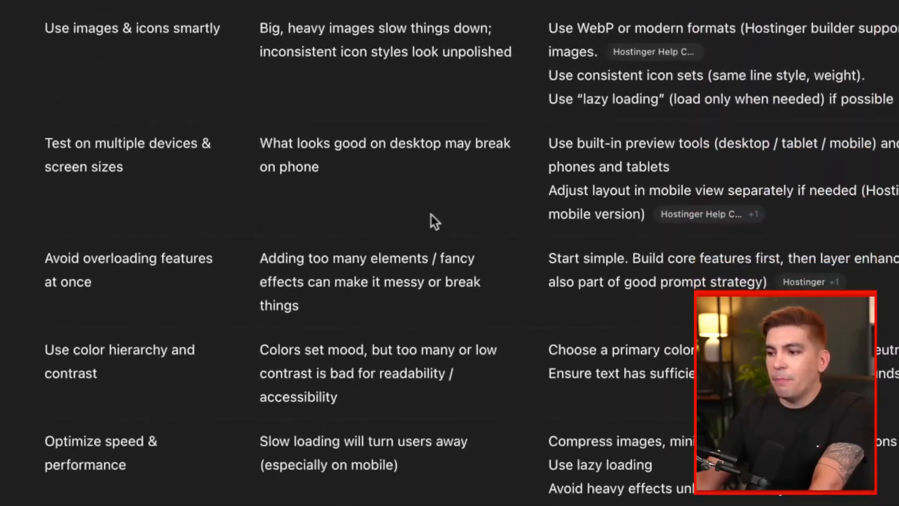
{"action": "scroll", "coordinate": [461, 218], "scroll_direction": "down", "scroll_amount": 10}
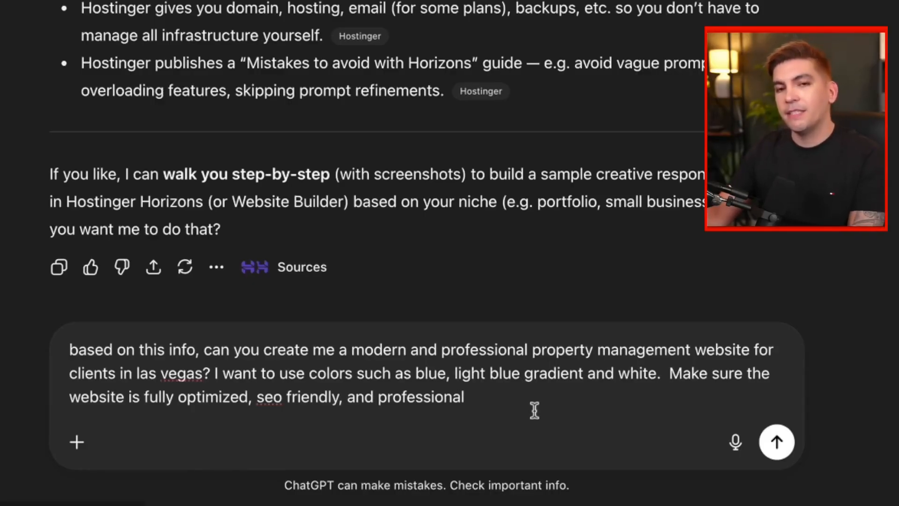
{"action": "key", "text": "Return"}
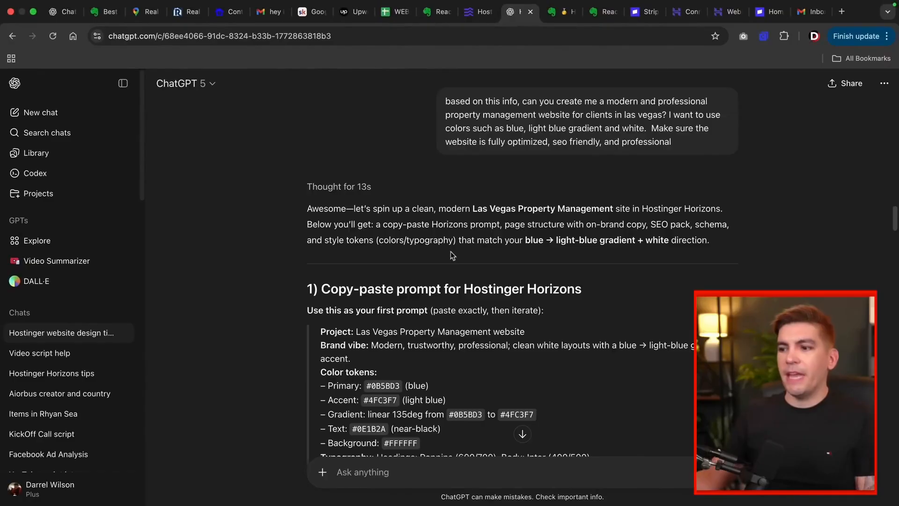
Step: Read through the reply, highlighting parts of the Service areas line such as Spring Valley
{"action": "scroll", "coordinate": [424, 265], "scroll_direction": "down", "scroll_amount": 7}
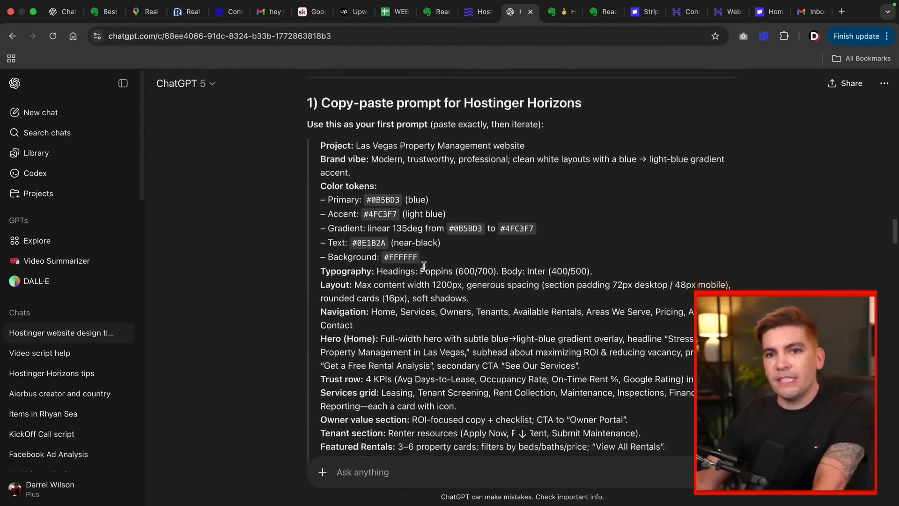
{"action": "scroll", "coordinate": [424, 266], "scroll_direction": "down", "scroll_amount": 1}
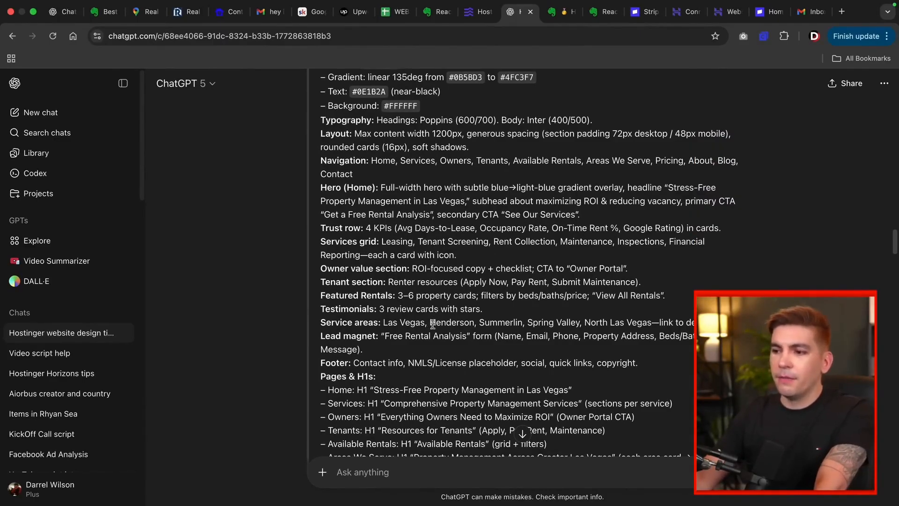
{"action": "left_click_drag", "start_coordinate": [356, 322], "coordinate": [410, 322]}
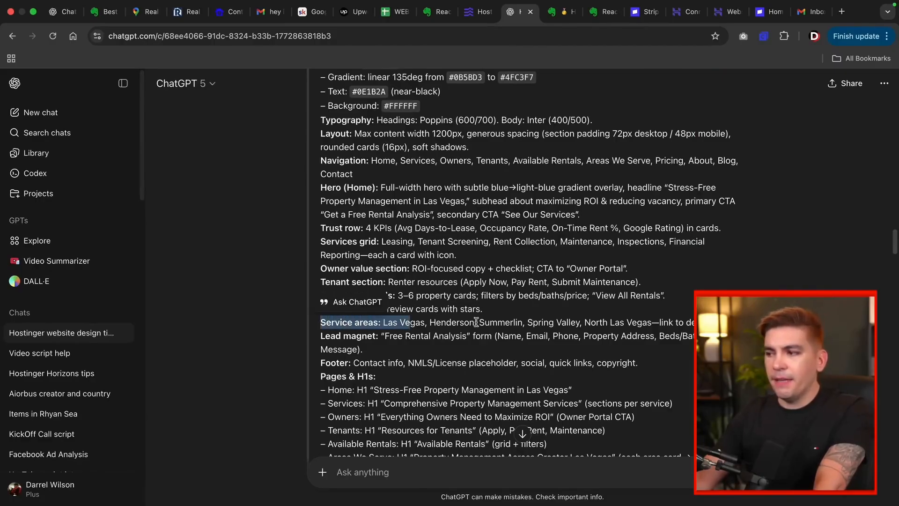
{"action": "left_click_drag", "start_coordinate": [525, 322], "coordinate": [582, 322]}
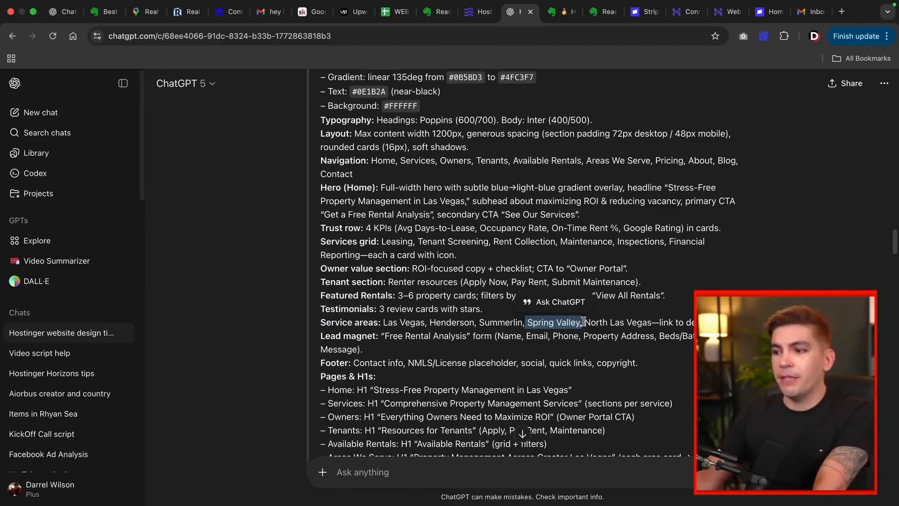
{"action": "scroll", "coordinate": [515, 321], "scroll_direction": "down", "scroll_amount": 5}
{"action": "scroll", "coordinate": [463, 322], "scroll_direction": "down", "scroll_amount": 3}
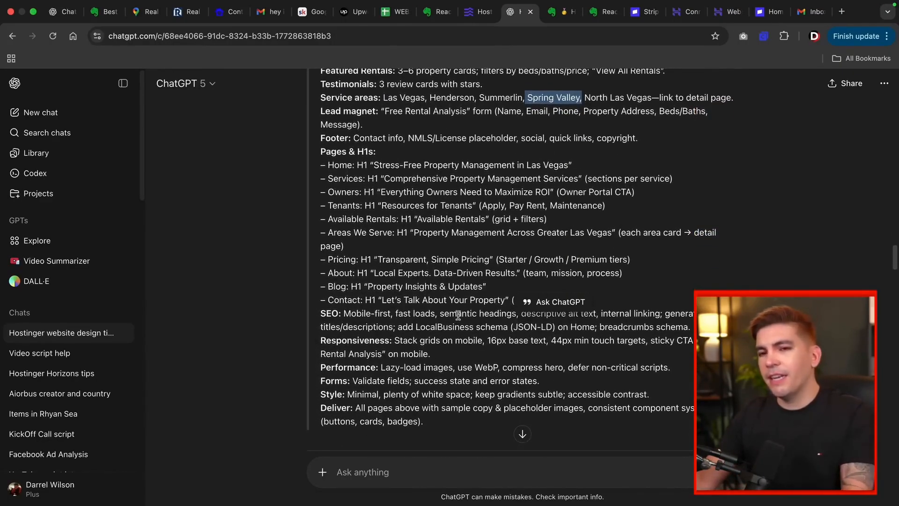
{"action": "scroll", "coordinate": [457, 323], "scroll_direction": "up", "scroll_amount": 2}
{"action": "scroll", "coordinate": [457, 322], "scroll_direction": "down", "scroll_amount": 3}
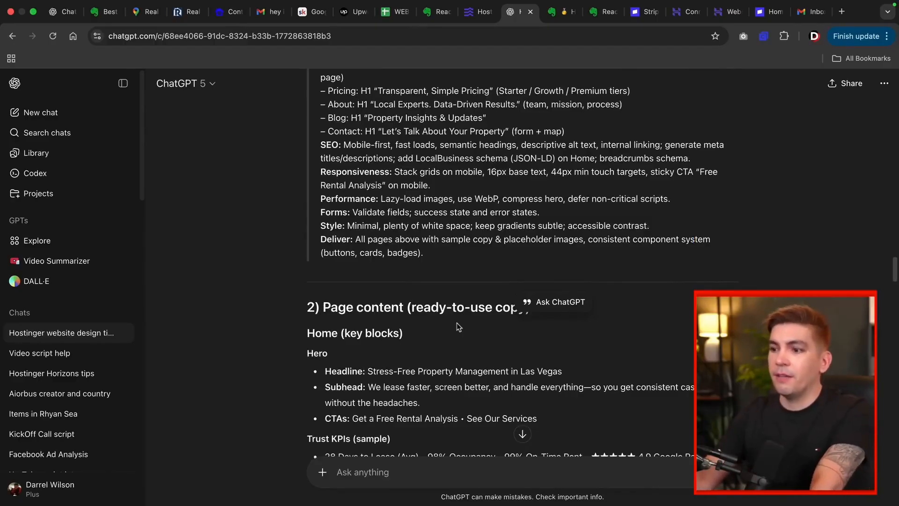
Step: Select the prompt from 'Project:' through 'Hours, emergency line note.' and copy it
{"action": "scroll", "coordinate": [456, 323], "scroll_direction": "up", "scroll_amount": 10}
{"action": "left_click_drag", "start_coordinate": [317, 181], "coordinate": [464, 226]}
{"action": "scroll", "coordinate": [439, 257], "scroll_direction": "down", "scroll_amount": 3}
{"action": "scroll", "coordinate": [427, 202], "scroll_direction": "down", "scroll_amount": 4}
{"action": "scroll", "coordinate": [445, 217], "scroll_direction": "down", "scroll_amount": 5}
{"action": "scroll", "coordinate": [468, 247], "scroll_direction": "down", "scroll_amount": 7}
{"action": "scroll", "coordinate": [478, 264], "scroll_direction": "down", "scroll_amount": 9}
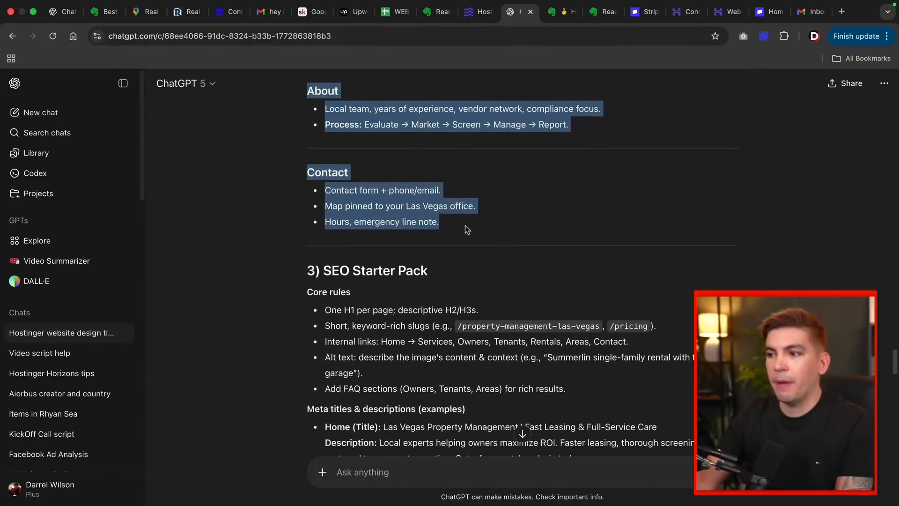
{"action": "right_click", "coordinate": [445, 220]}
{"action": "left_click", "coordinate": [453, 229]}
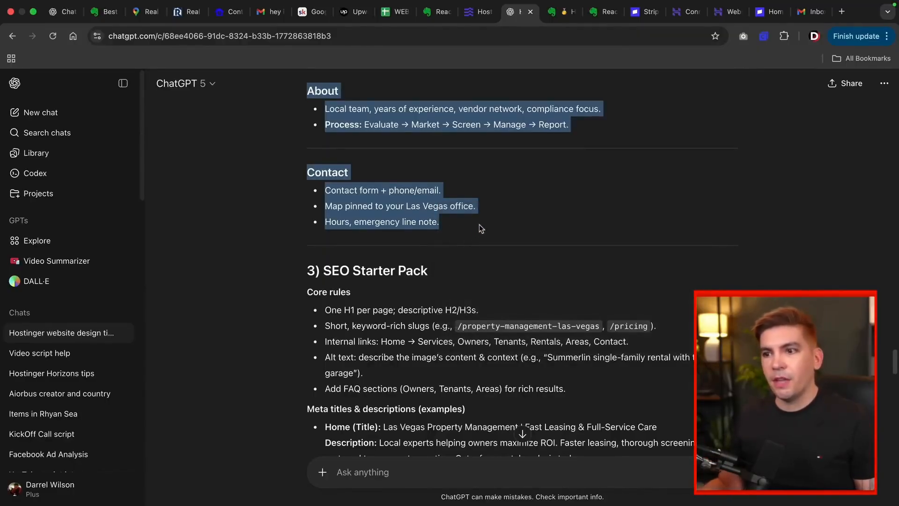
Step: Paste the copied Las Vegas property management prompt into the Horizons 'What do you want to create?' box
{"action": "left_click", "coordinate": [479, 11]}
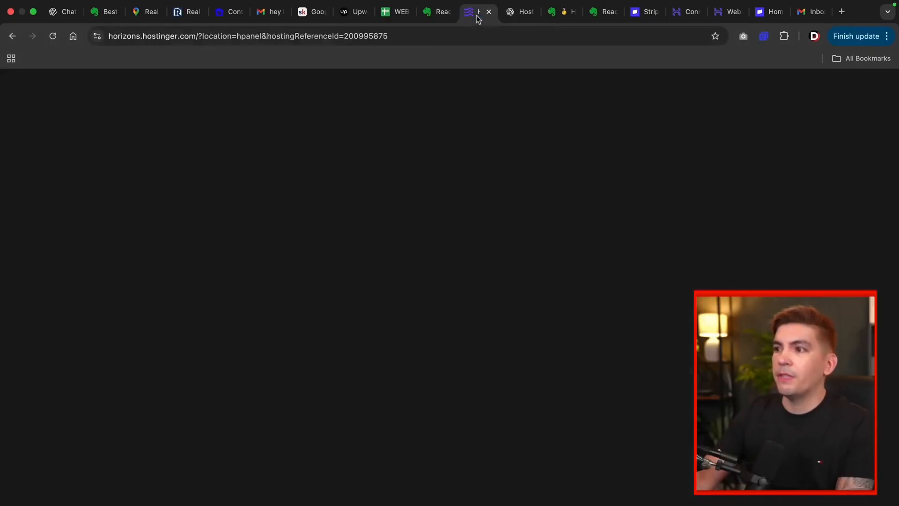
{"action": "right_click", "coordinate": [316, 268]}
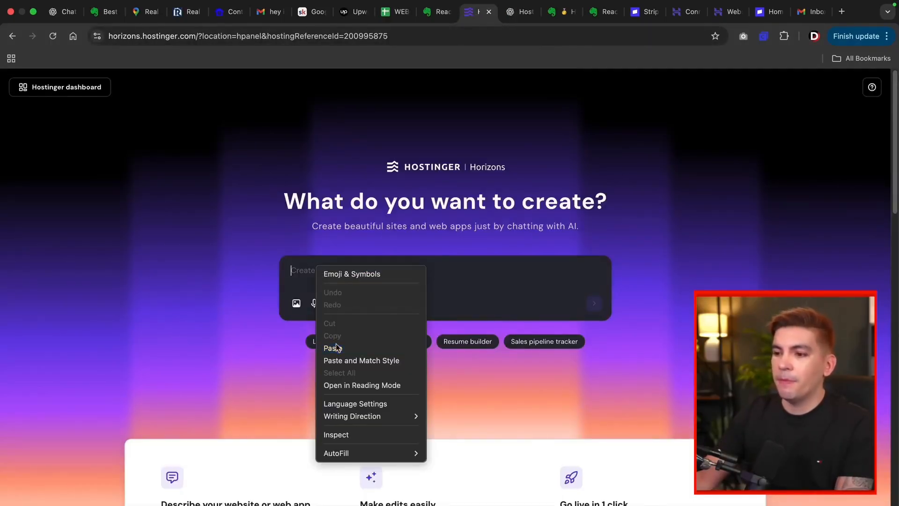
{"action": "left_click", "coordinate": [336, 347]}
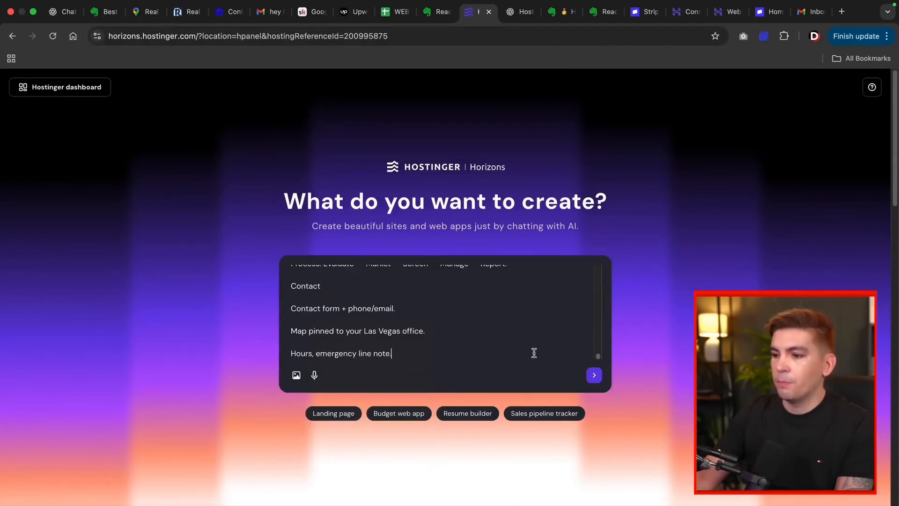
{"action": "scroll", "coordinate": [541, 344], "scroll_direction": "up", "scroll_amount": 15}
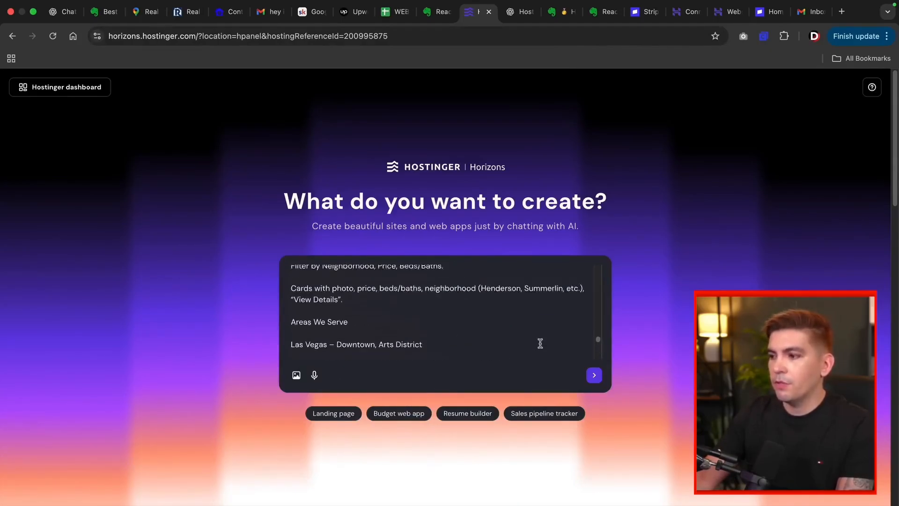
{"action": "scroll", "coordinate": [540, 343], "scroll_direction": "up", "scroll_amount": 8}
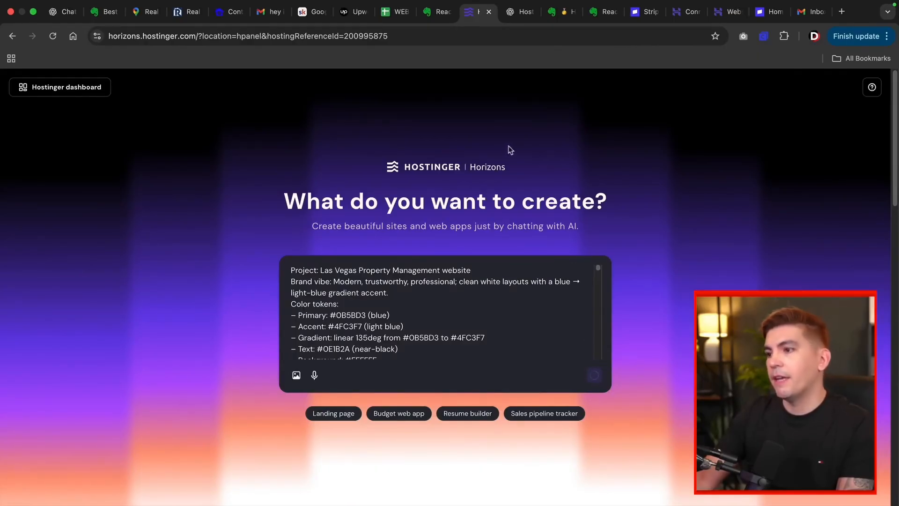
{"action": "left_click", "coordinate": [516, 14]}
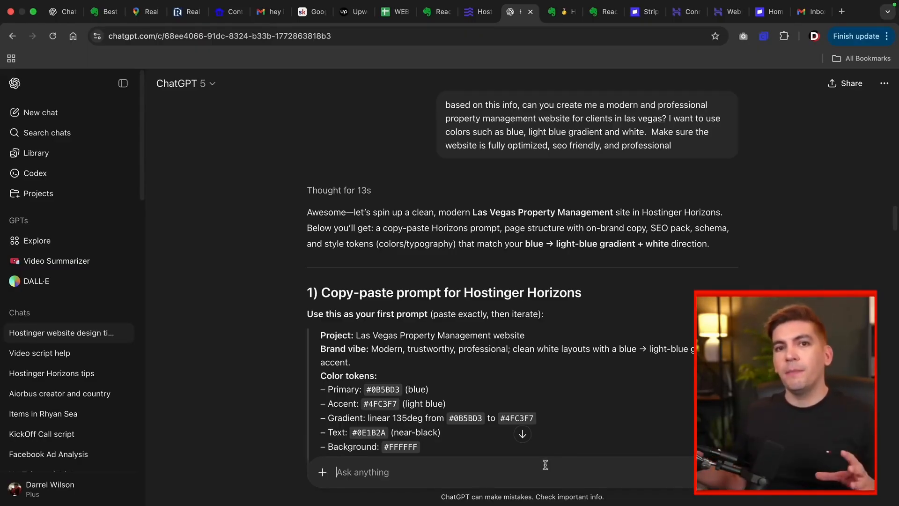
Step: Ask ChatGPT to put all of the website design into 2-3 paragraphs
{"action": "type", "text": "can you put all of the website design into 2-3 paragraphs?"}
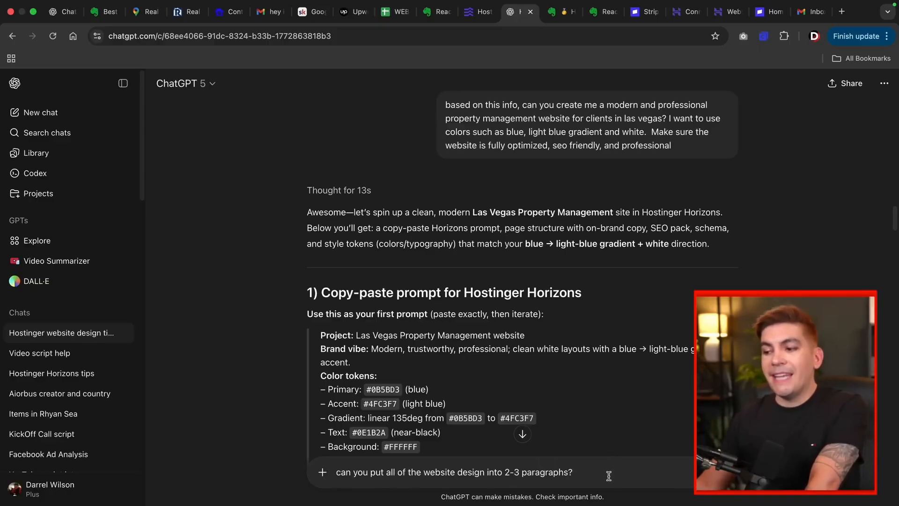
{"action": "key", "text": "Return"}
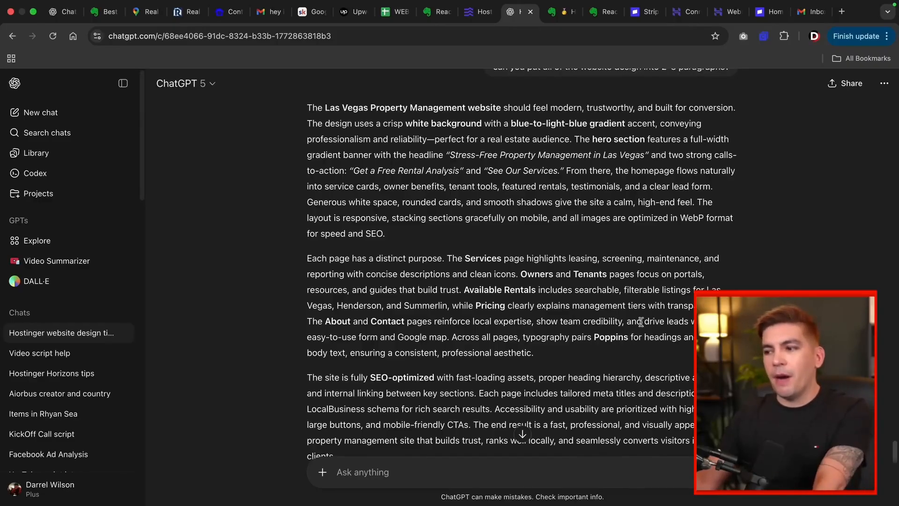
{"action": "scroll", "coordinate": [369, 335], "scroll_direction": "down", "scroll_amount": 3}
Step: Select the three summary paragraphs of the reply one after another
{"action": "triple_click", "coordinate": [370, 335]}
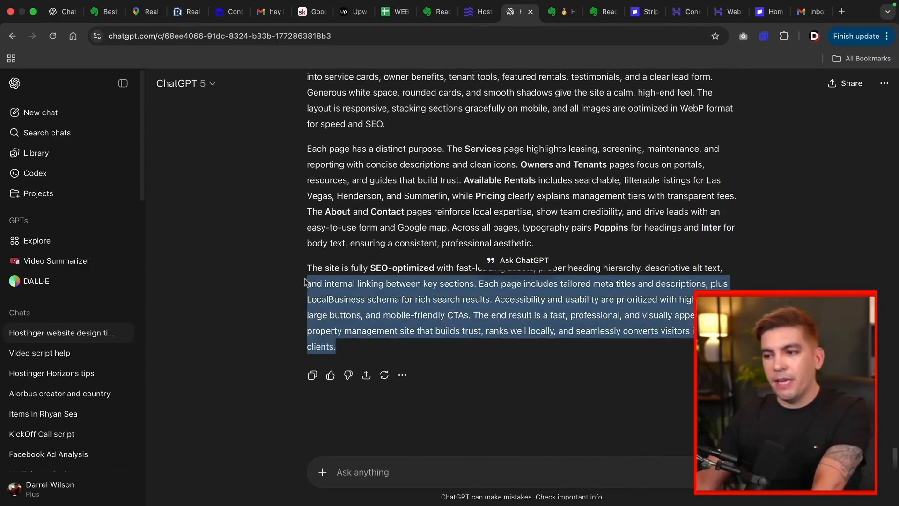
{"action": "scroll", "coordinate": [369, 335], "scroll_direction": "up", "scroll_amount": 3}
{"action": "left_click_drag", "start_coordinate": [535, 354], "coordinate": [319, 253]}
{"action": "left_click", "coordinate": [319, 253]}
{"action": "scroll", "coordinate": [319, 254], "scroll_direction": "up", "scroll_amount": 3}
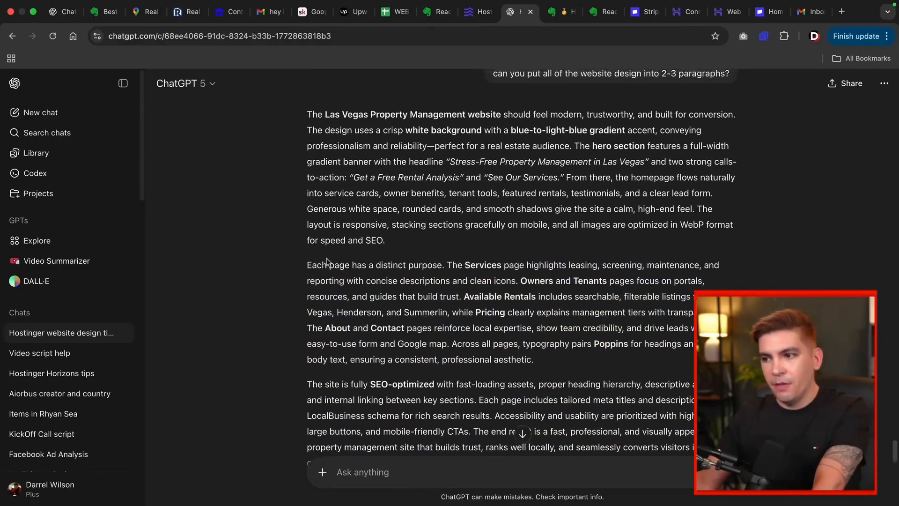
{"action": "left_click_drag", "start_coordinate": [385, 291], "coordinate": [304, 171]}
{"action": "left_click", "coordinate": [305, 170]}
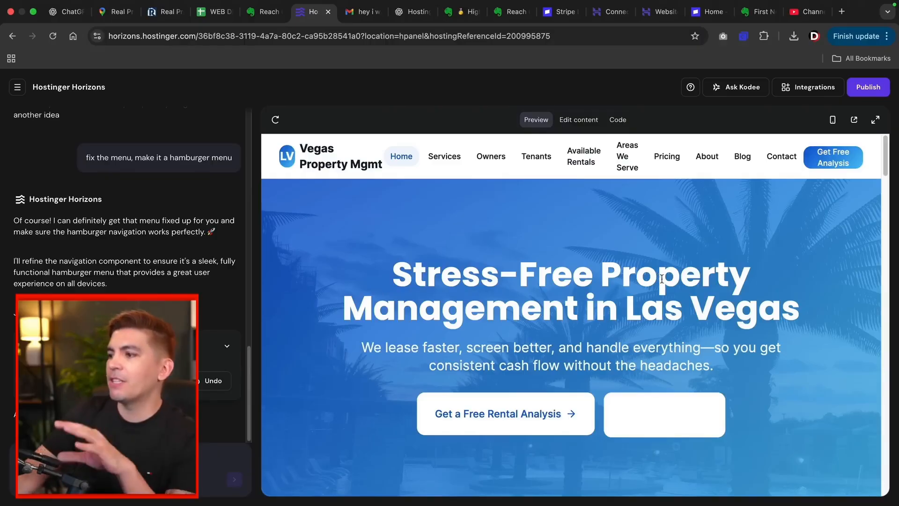
Step: Scroll the home page preview down to the free rental analysis form, clearing a stray text selection
{"action": "scroll", "coordinate": [682, 276], "scroll_direction": "down", "scroll_amount": 1}
{"action": "scroll", "coordinate": [760, 272], "scroll_direction": "up", "scroll_amount": 1}
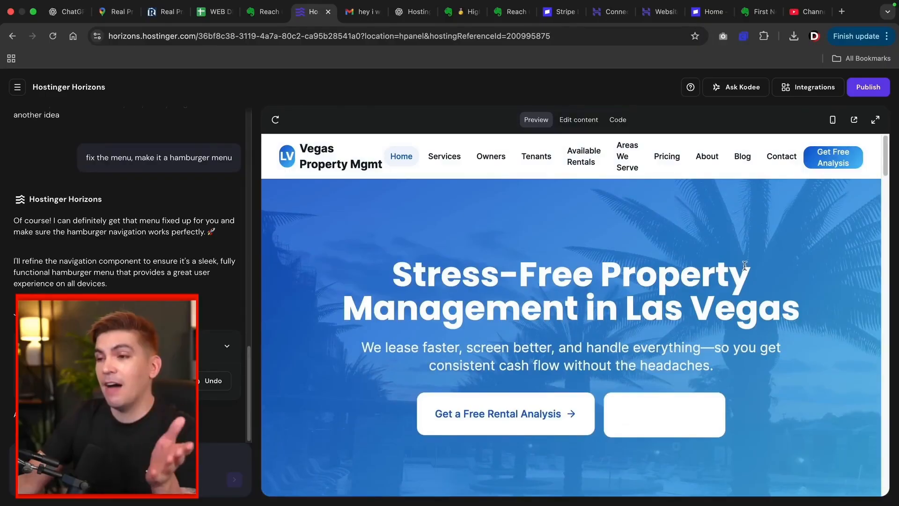
{"action": "scroll", "coordinate": [736, 262], "scroll_direction": "down", "scroll_amount": 5}
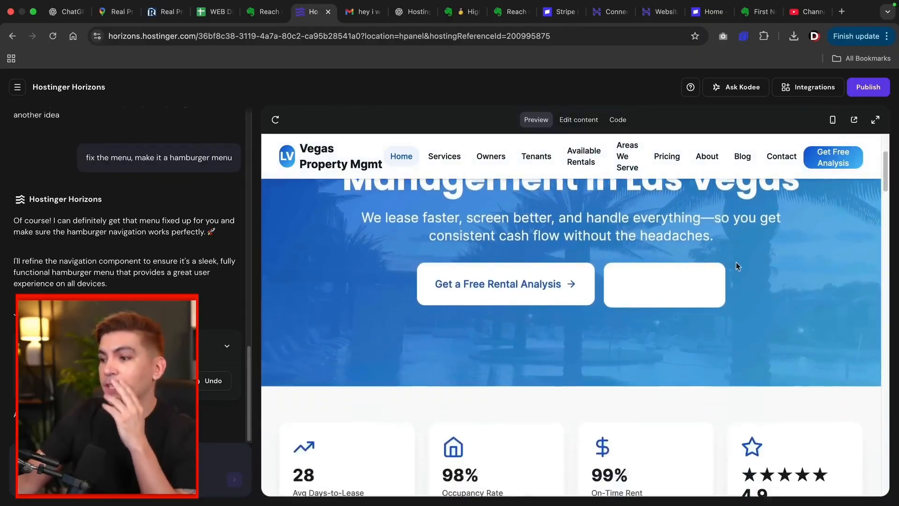
{"action": "scroll", "coordinate": [696, 284], "scroll_direction": "down", "scroll_amount": 8}
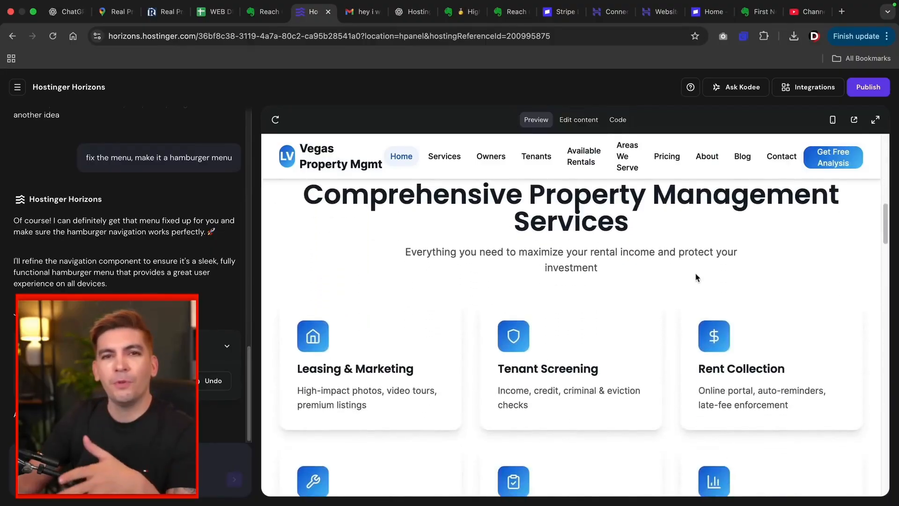
{"action": "scroll", "coordinate": [696, 281], "scroll_direction": "down", "scroll_amount": 4}
{"action": "scroll", "coordinate": [695, 276], "scroll_direction": "down", "scroll_amount": 8}
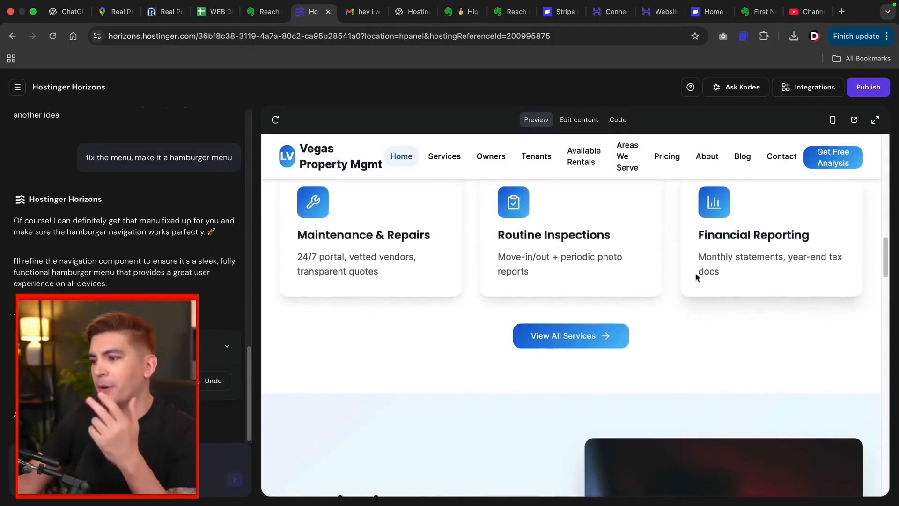
{"action": "scroll", "coordinate": [694, 274], "scroll_direction": "down", "scroll_amount": 1}
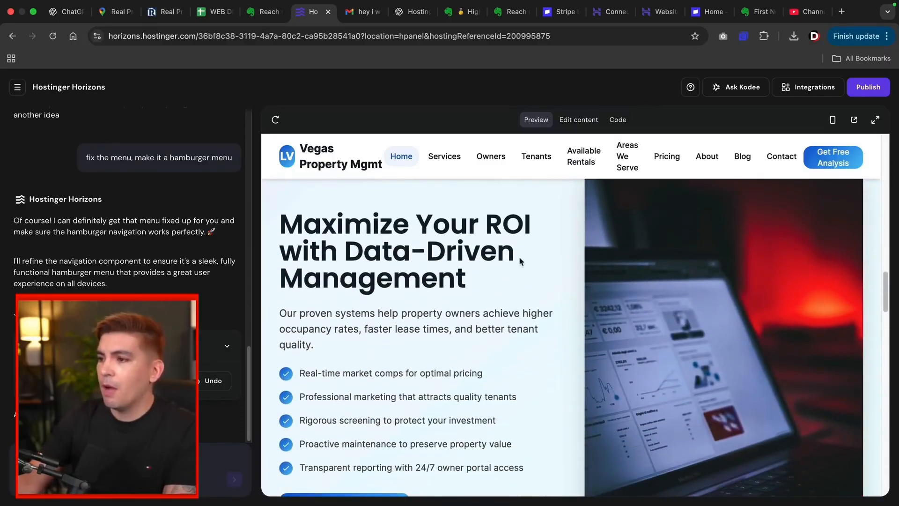
{"action": "scroll", "coordinate": [556, 300], "scroll_direction": "down", "scroll_amount": 8}
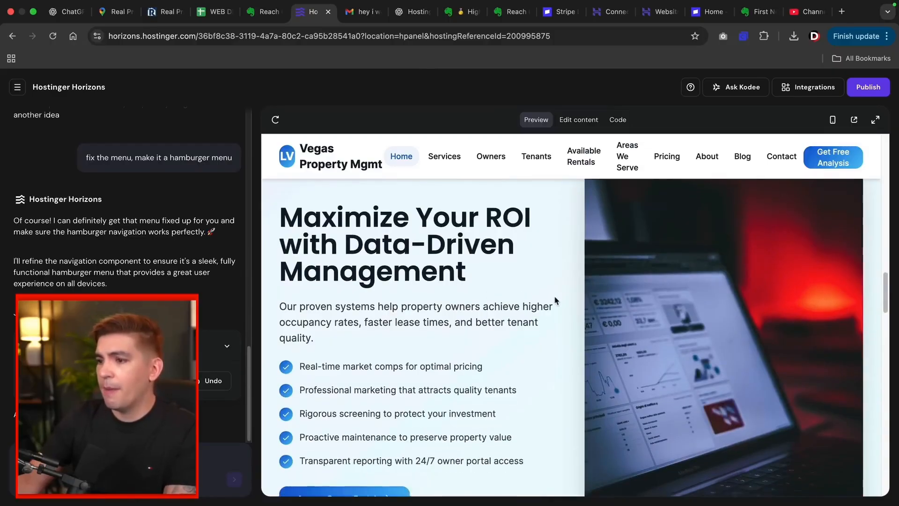
{"action": "scroll", "coordinate": [555, 299], "scroll_direction": "down", "scroll_amount": 1}
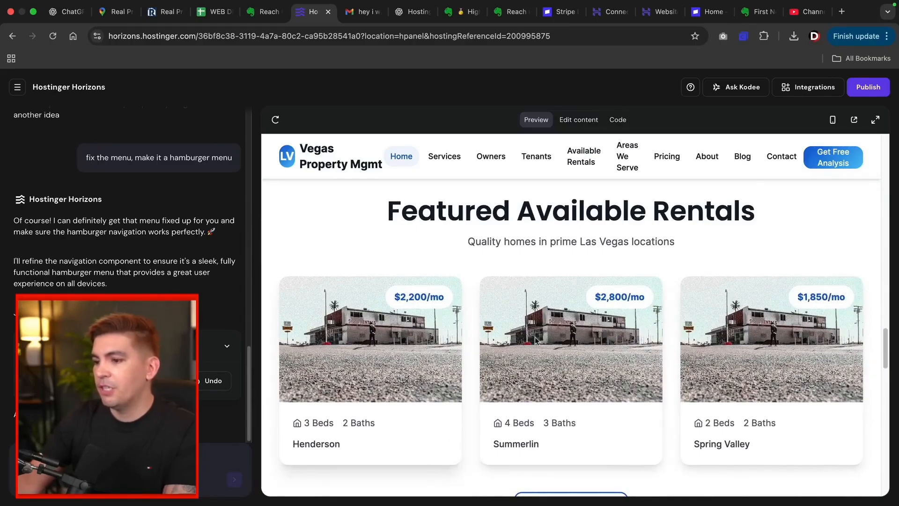
{"action": "scroll", "coordinate": [619, 345], "scroll_direction": "down", "scroll_amount": 1}
{"action": "scroll", "coordinate": [619, 344], "scroll_direction": "down", "scroll_amount": 9}
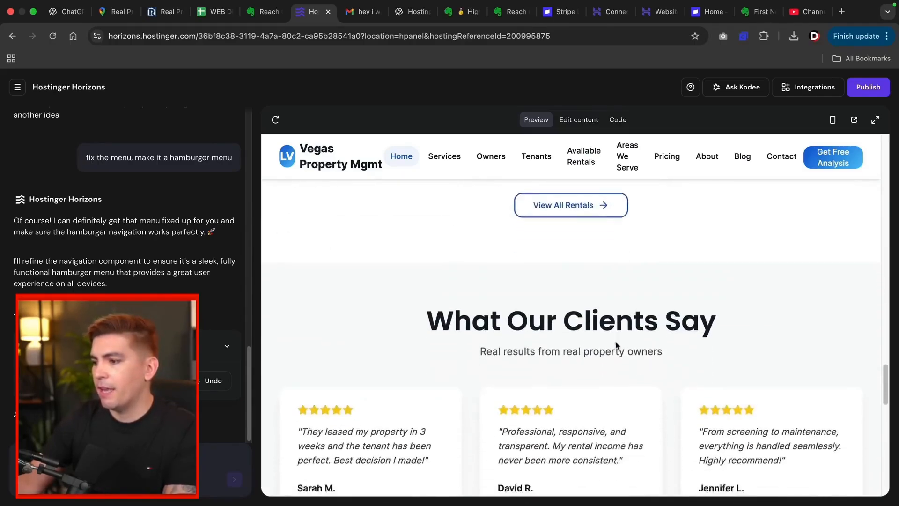
{"action": "scroll", "coordinate": [613, 341], "scroll_direction": "down", "scroll_amount": 6}
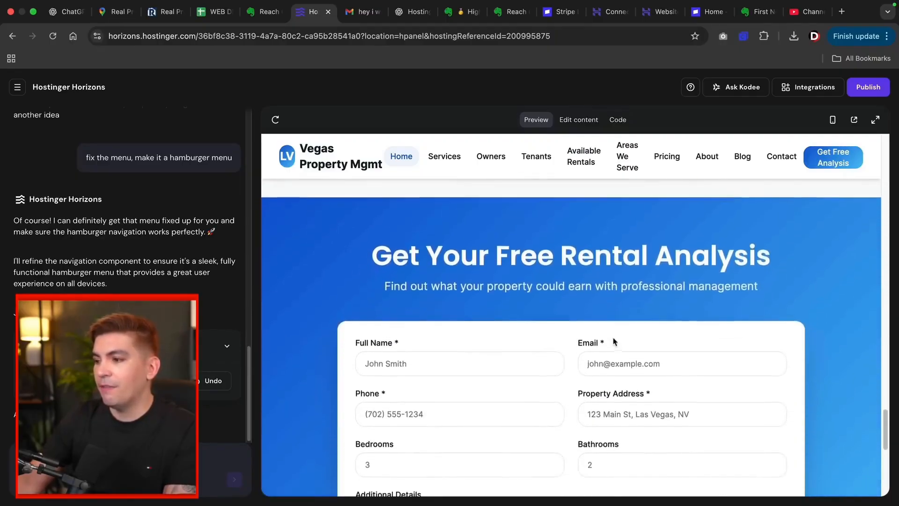
{"action": "left_click_drag", "start_coordinate": [400, 197], "coordinate": [661, 238]}
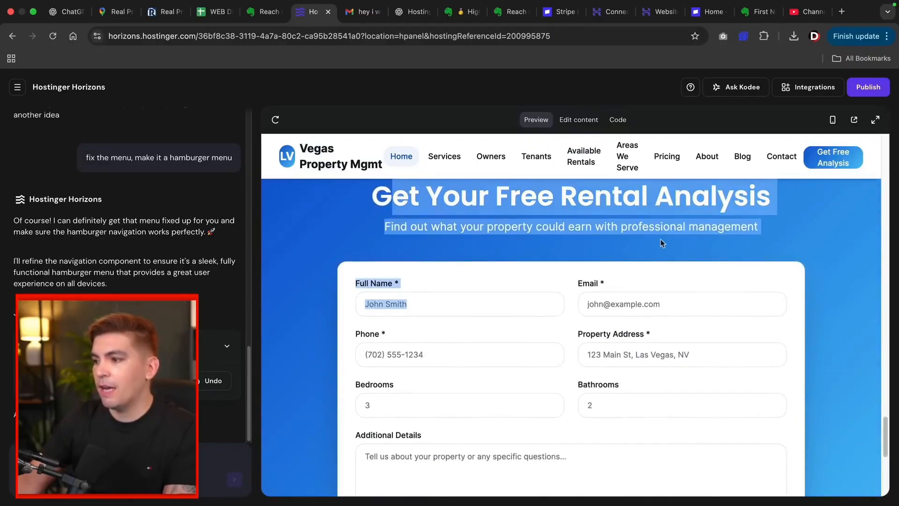
{"action": "left_click", "coordinate": [614, 239]}
{"action": "scroll", "coordinate": [608, 246], "scroll_direction": "down", "scroll_amount": 2}
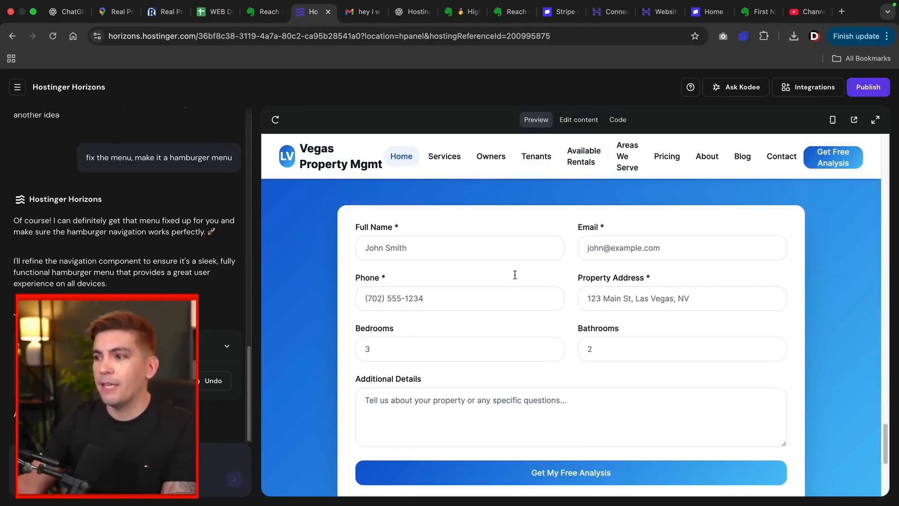
{"action": "scroll", "coordinate": [591, 336], "scroll_direction": "up", "scroll_amount": 1}
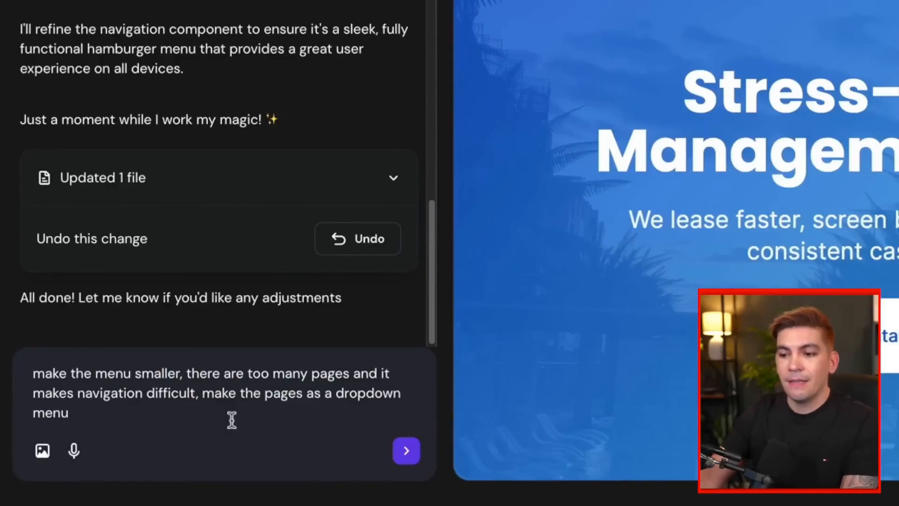
Step: Send the menu request and check the new Resources and Company dropdowns
{"action": "key", "text": "Return"}
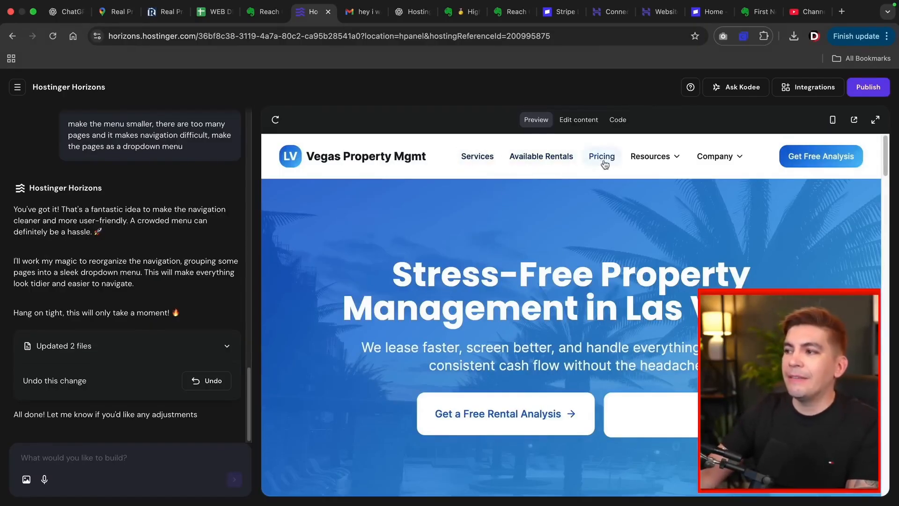
{"action": "left_click", "coordinate": [672, 162]}
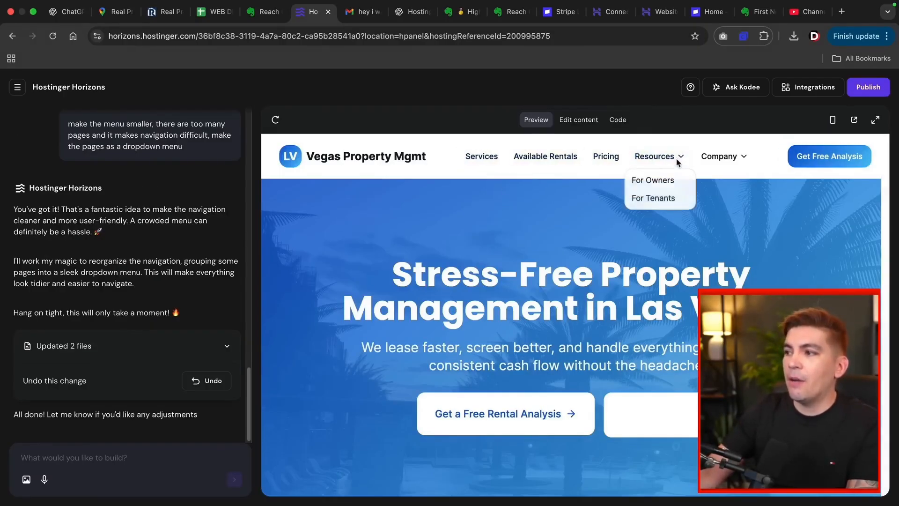
{"action": "left_click", "coordinate": [743, 160]}
{"action": "left_click", "coordinate": [742, 160]}
{"action": "left_click", "coordinate": [744, 156]}
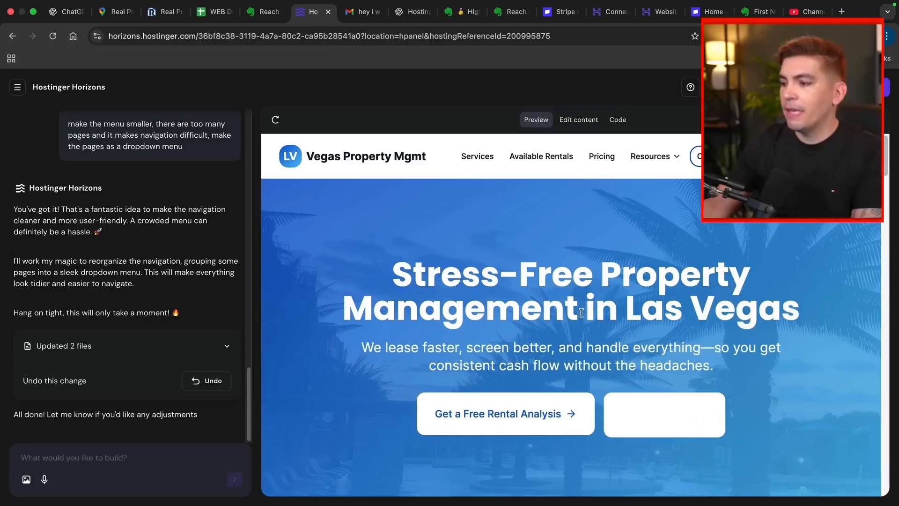
Step: Review the restyled home page and switch the preview into content editing
{"action": "scroll", "coordinate": [649, 363], "scroll_direction": "down", "scroll_amount": 2}
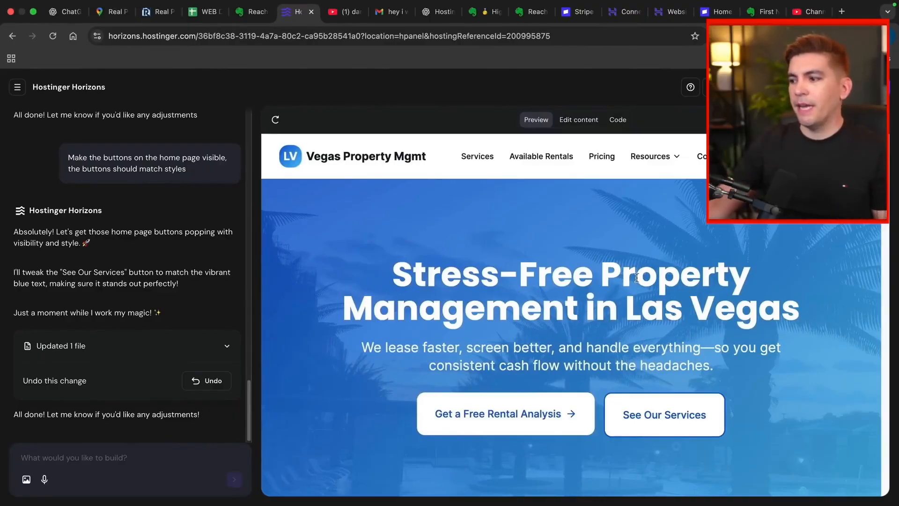
{"action": "scroll", "coordinate": [586, 346], "scroll_direction": "down", "scroll_amount": 7}
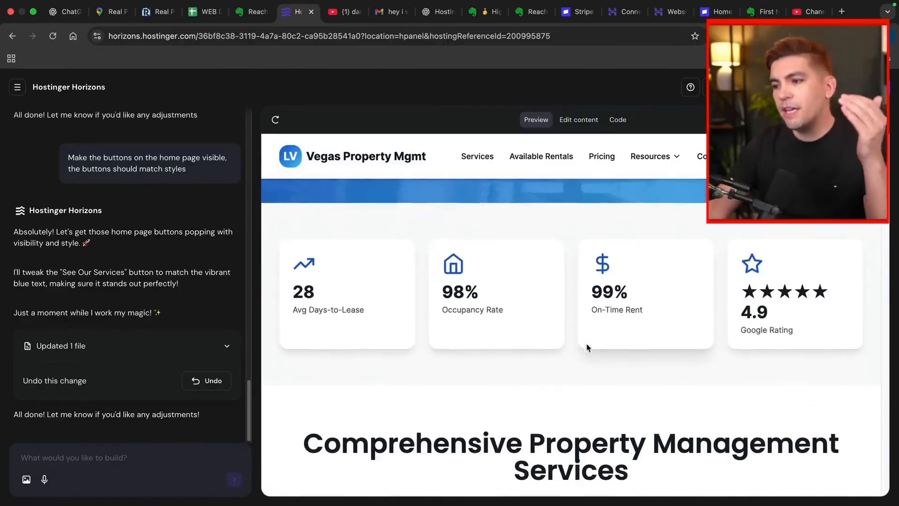
{"action": "scroll", "coordinate": [586, 347], "scroll_direction": "down", "scroll_amount": 9}
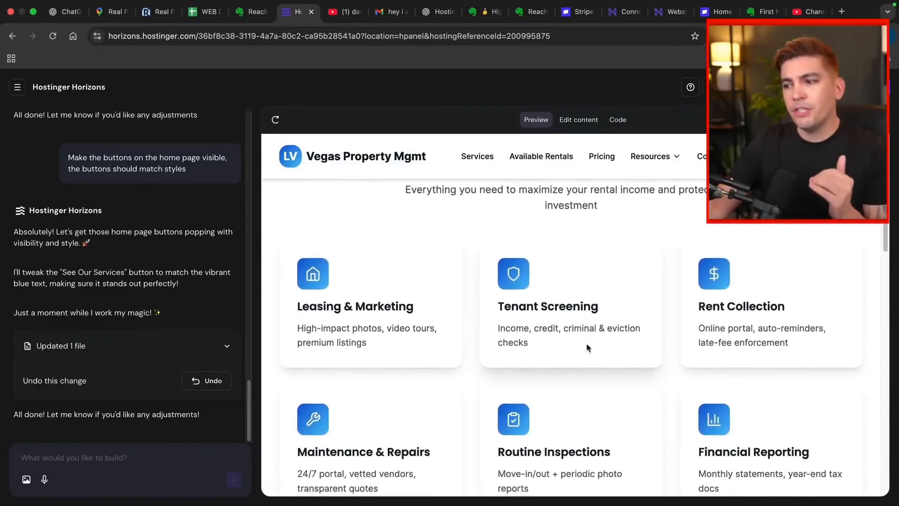
{"action": "scroll", "coordinate": [587, 347], "scroll_direction": "down", "scroll_amount": 7}
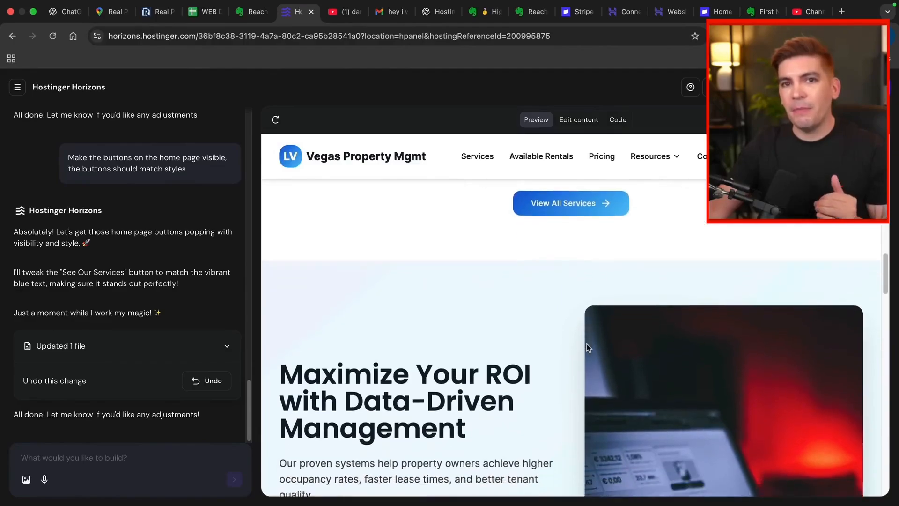
{"action": "scroll", "coordinate": [586, 344], "scroll_direction": "down", "scroll_amount": 2}
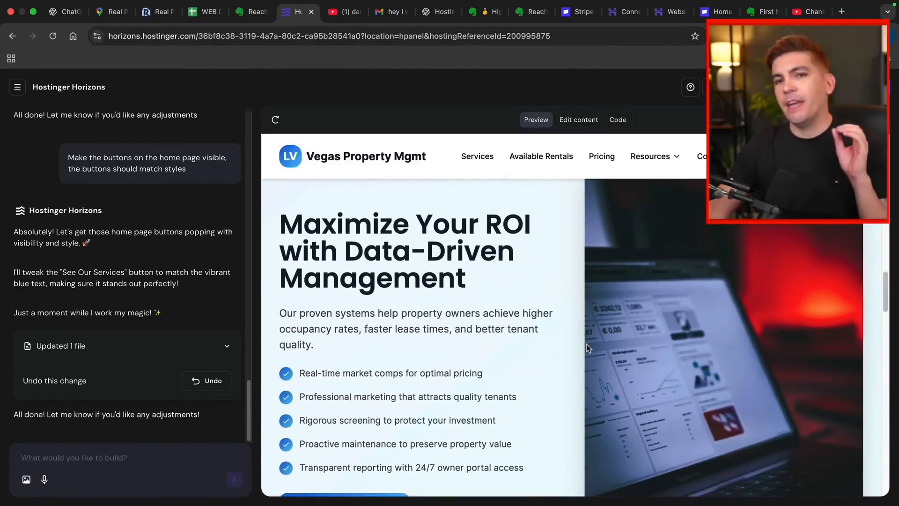
{"action": "left_click", "coordinate": [579, 120]}
Step: Rewrite the Maximize Your ROI heading, correcting the Summerlin spelling, and save it
{"action": "scroll", "coordinate": [545, 248], "scroll_direction": "up", "scroll_amount": 2}
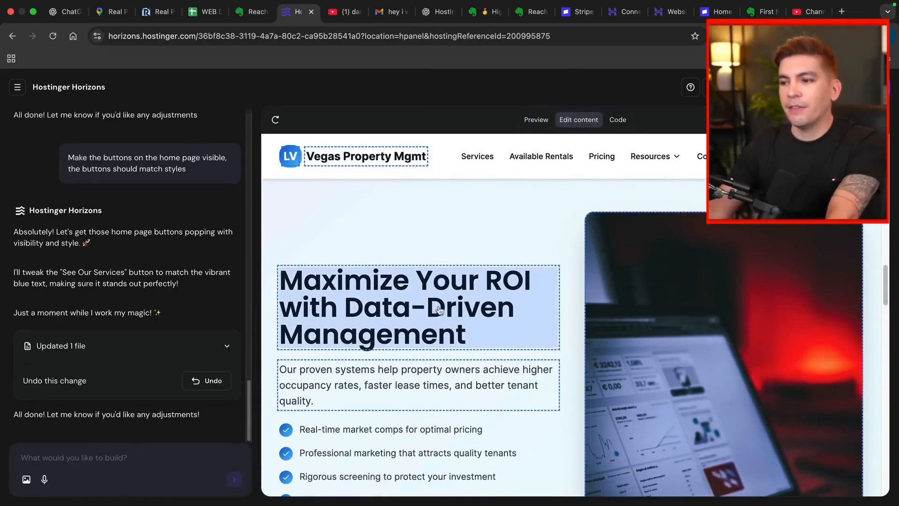
{"action": "left_click", "coordinate": [370, 306]}
{"action": "triple_click", "coordinate": [504, 283]}
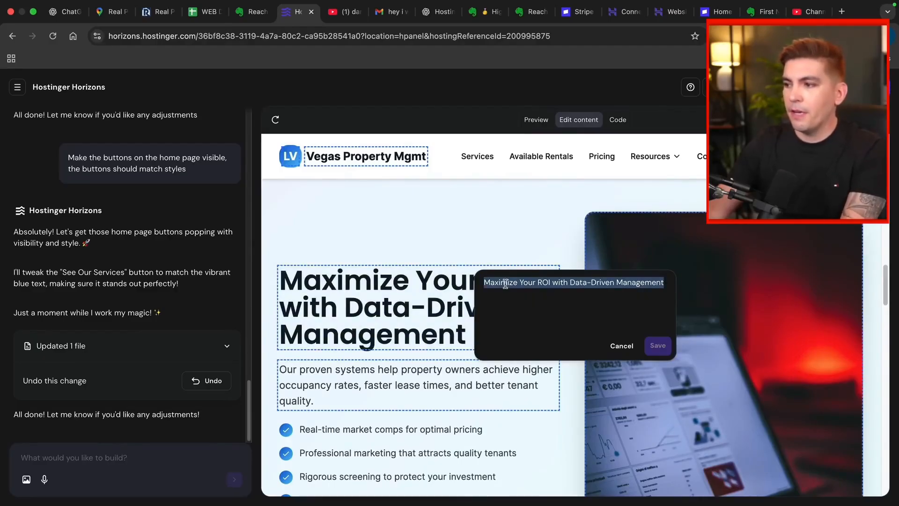
{"action": "type", "text": "We are the best property management company in sumerlin"}
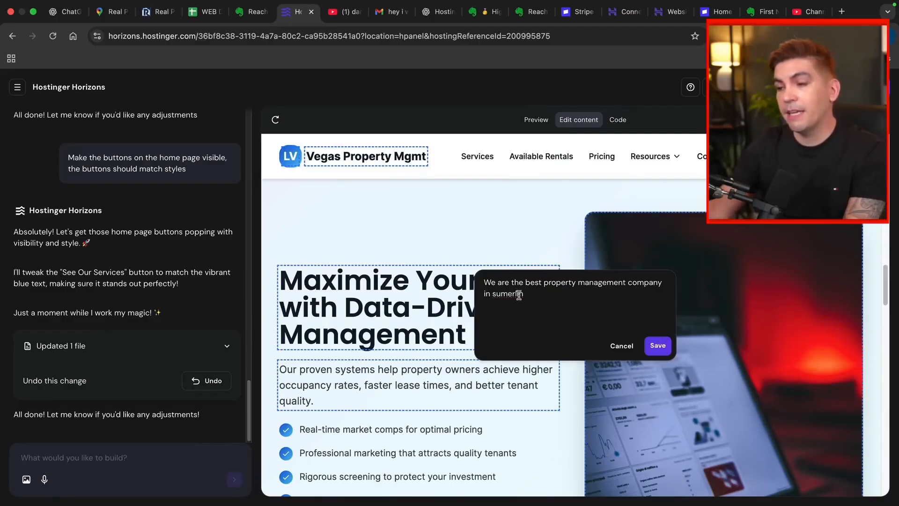
{"action": "right_click", "coordinate": [510, 292]}
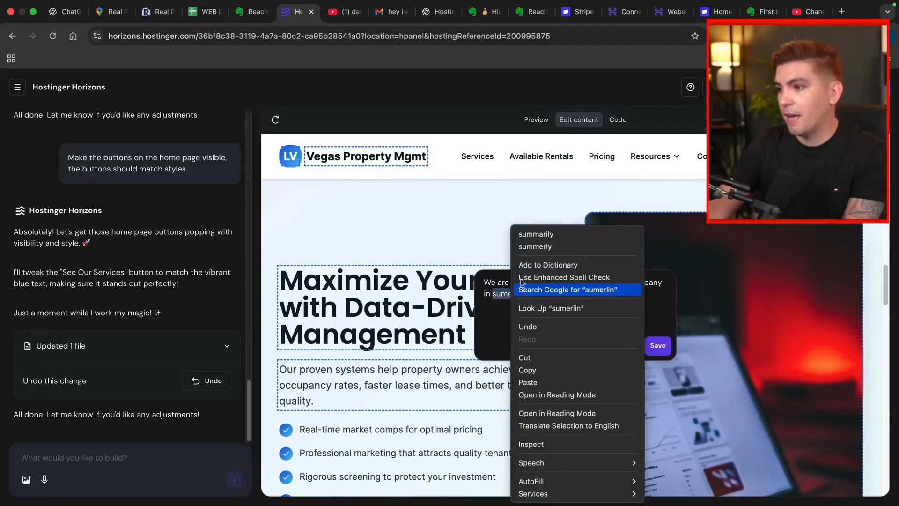
{"action": "left_click", "coordinate": [490, 320]}
{"action": "left_click", "coordinate": [535, 298]}
{"action": "left_click", "coordinate": [502, 294]}
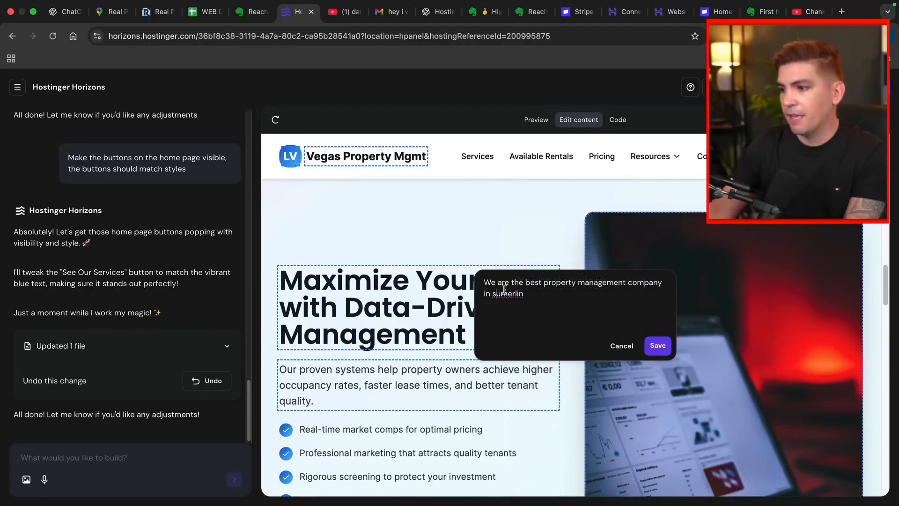
{"action": "key", "text": "BackSpace"}
{"action": "key", "text": "BackSpace"}
{"action": "type", "text": "Sum"}
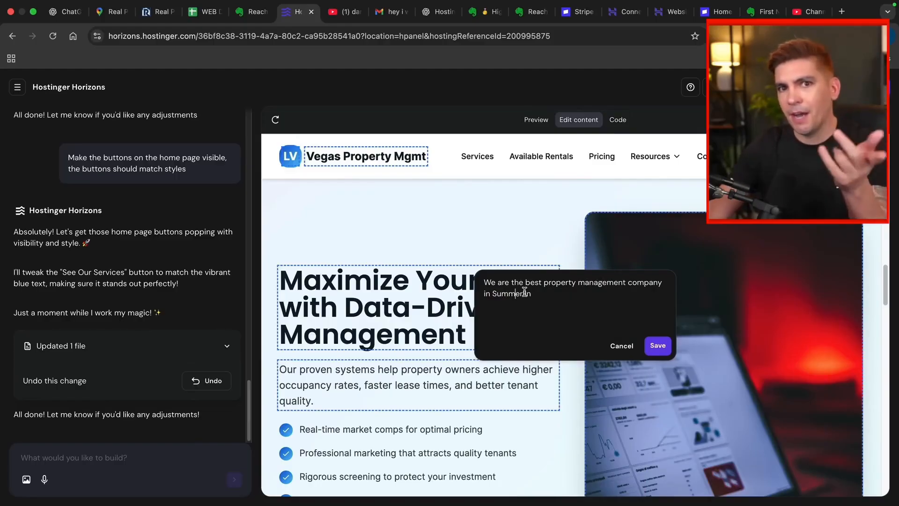
{"action": "left_click", "coordinate": [663, 347]}
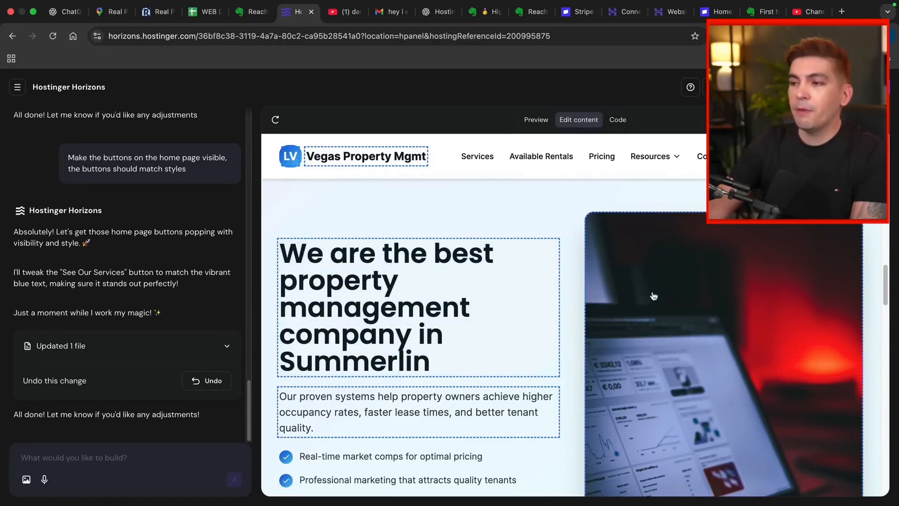
Step: Open Change Image for the section's laptop picture, close it unchanged, and scroll on
{"action": "scroll", "coordinate": [656, 299], "scroll_direction": "down", "scroll_amount": 2}
{"action": "left_click", "coordinate": [651, 307]}
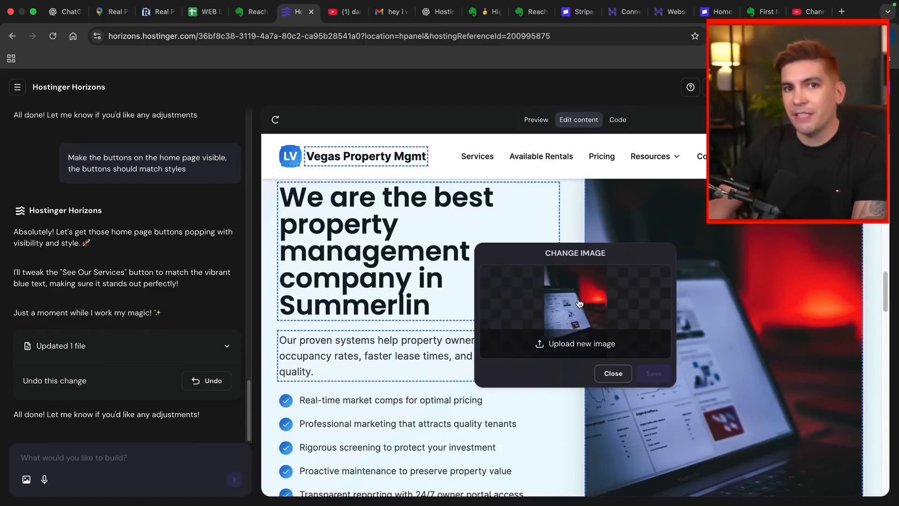
{"action": "key", "text": "Escape"}
{"action": "scroll", "coordinate": [642, 333], "scroll_direction": "down", "scroll_amount": 10}
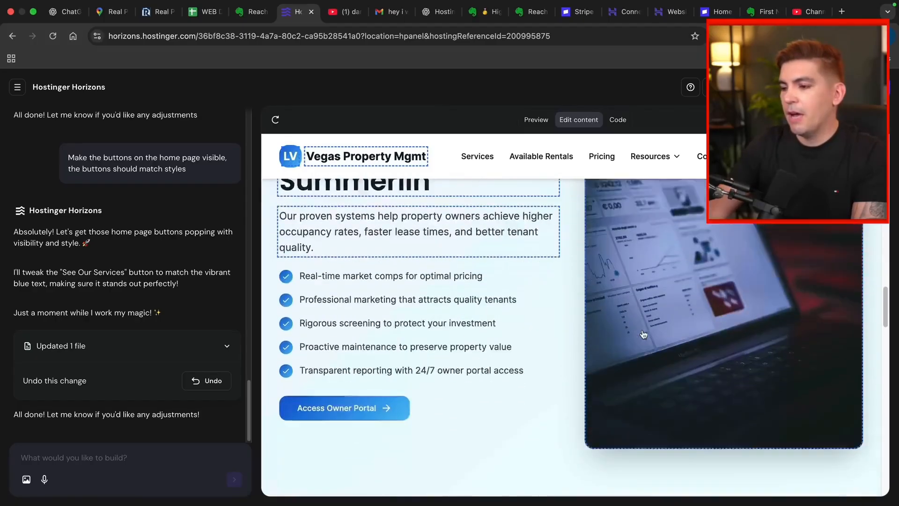
{"action": "scroll", "coordinate": [643, 334], "scroll_direction": "down", "scroll_amount": 3}
{"action": "scroll", "coordinate": [643, 335], "scroll_direction": "up", "scroll_amount": 2}
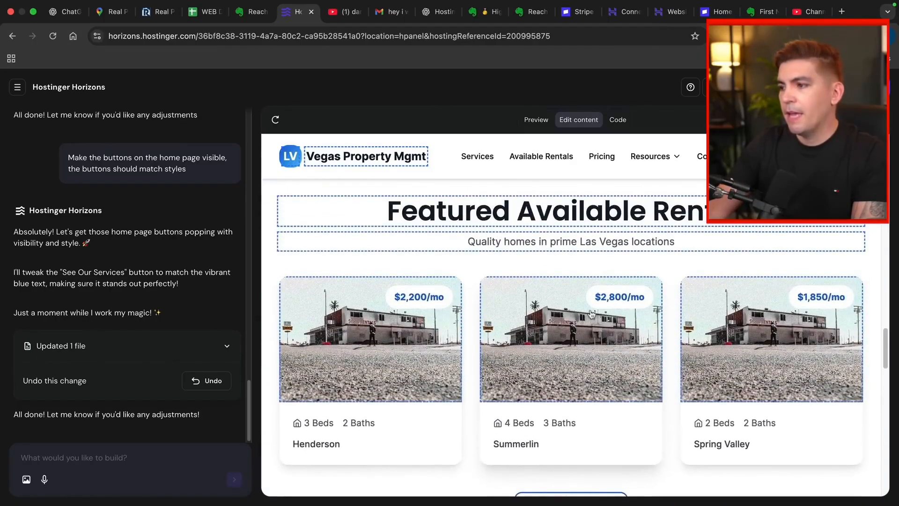
{"action": "scroll", "coordinate": [438, 337], "scroll_direction": "down", "scroll_amount": 2}
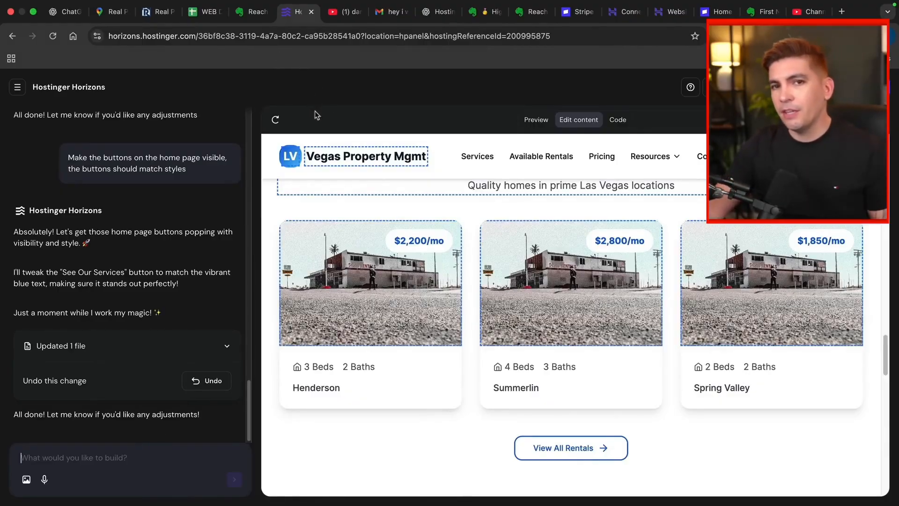
Step: Leave the YouTube tutorial results and dismiss the vidIQ thumbnail options to return to the Horizons site
{"action": "left_click", "coordinate": [344, 11]}
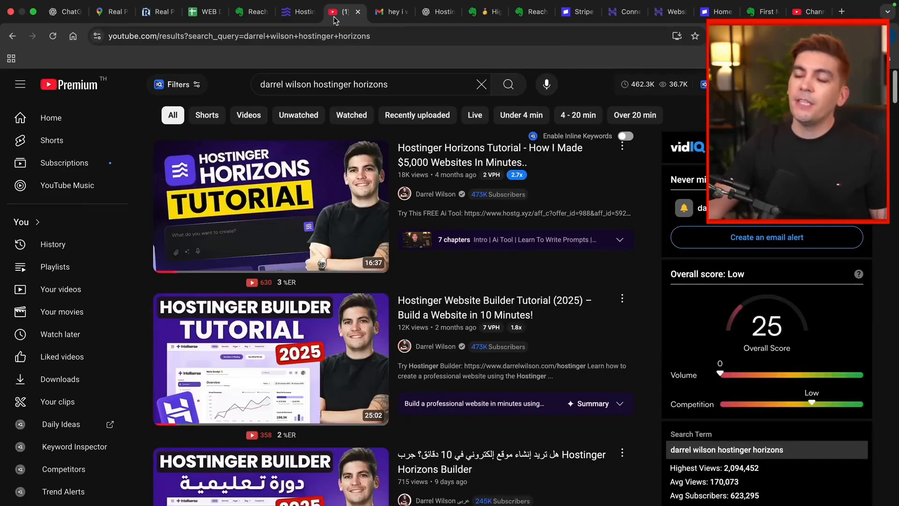
{"action": "mouse_move", "coordinate": [339, 211]}
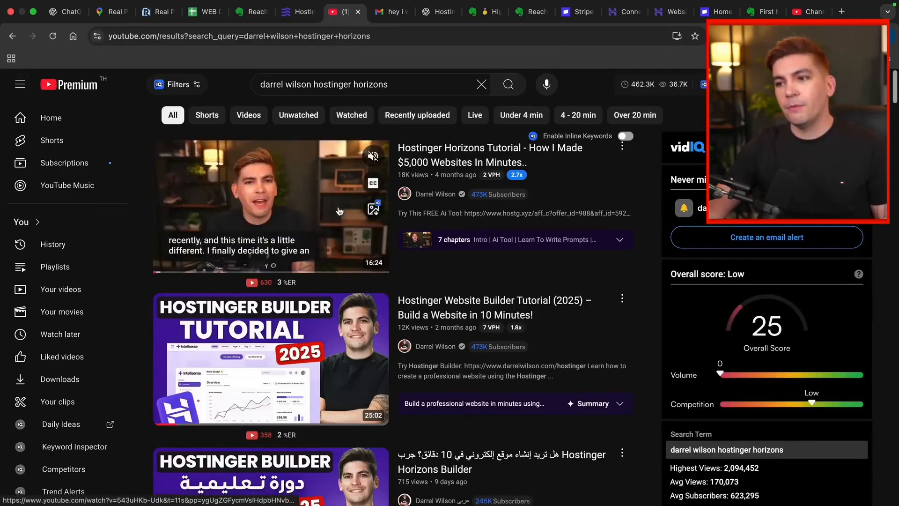
{"action": "left_click", "coordinate": [373, 210]}
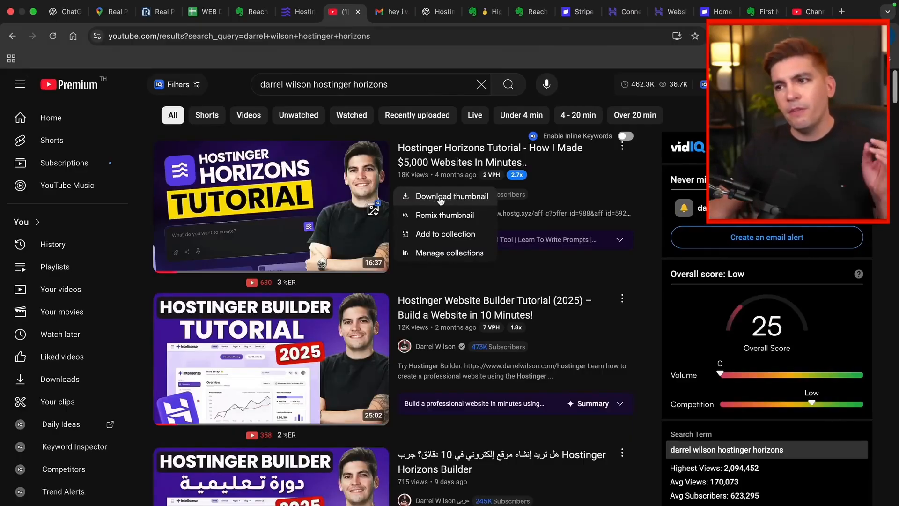
{"action": "left_click", "coordinate": [440, 199]}
{"action": "key", "text": "ctrl+shift+Tab"}
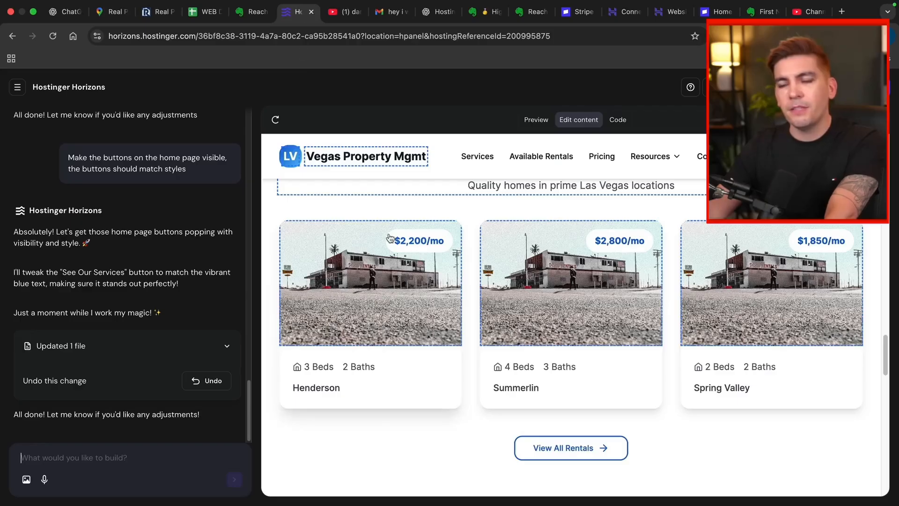
Step: Review the finished home page and check the hero image options, then view the plain preview
{"action": "scroll", "coordinate": [424, 279], "scroll_direction": "down", "scroll_amount": 8}
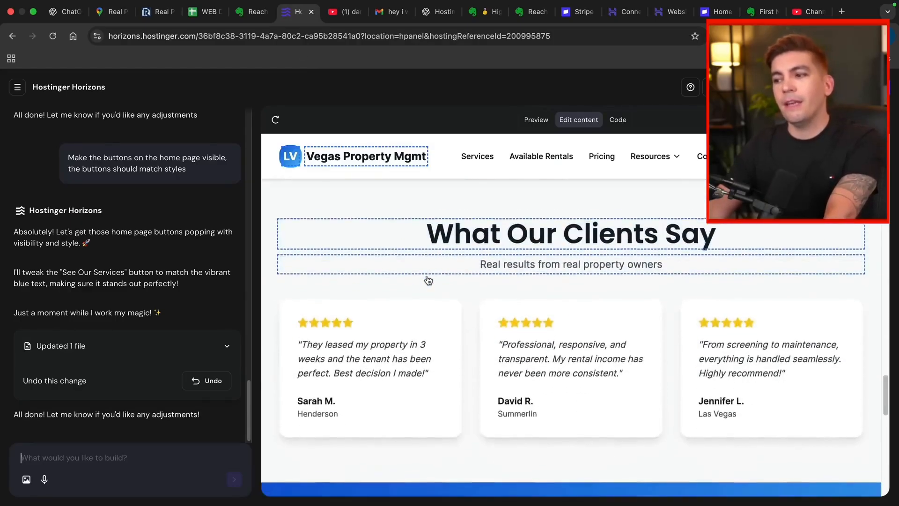
{"action": "scroll", "coordinate": [428, 279], "scroll_direction": "down", "scroll_amount": 8}
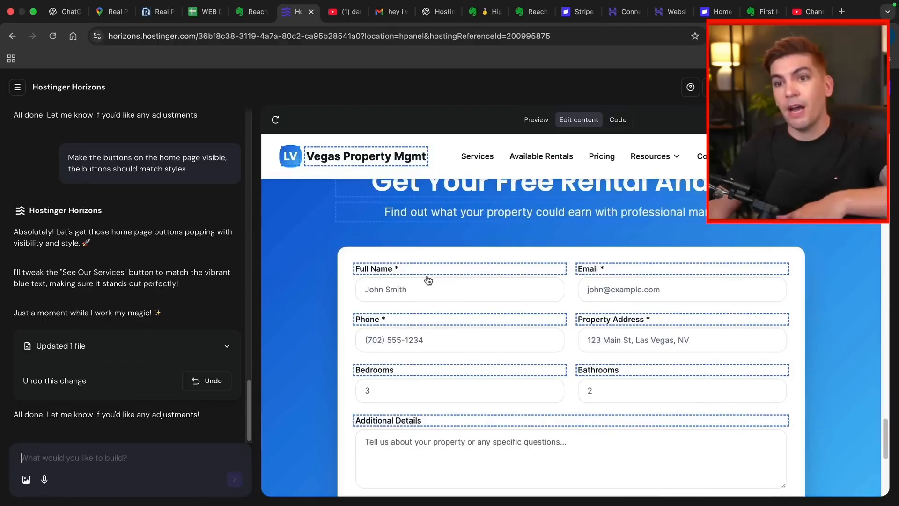
{"action": "scroll", "coordinate": [428, 279], "scroll_direction": "down", "scroll_amount": 3}
{"action": "scroll", "coordinate": [670, 262], "scroll_direction": "up", "scroll_amount": 20}
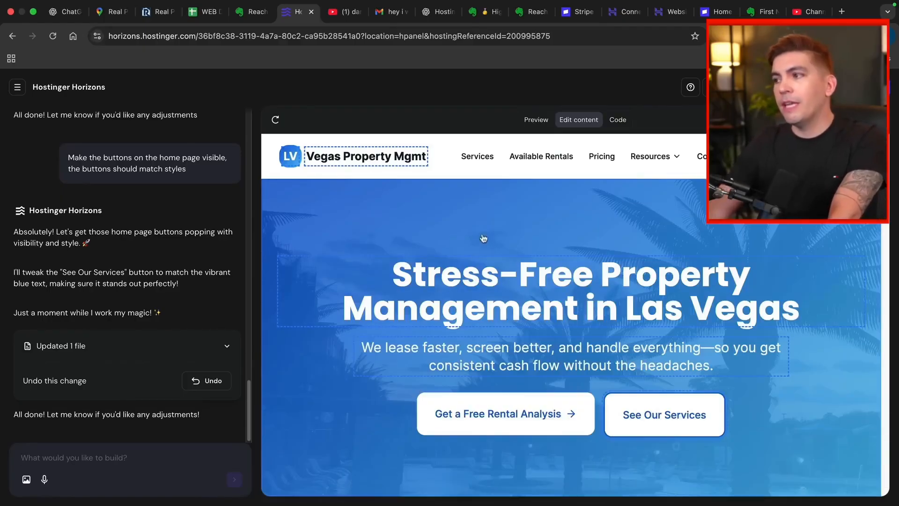
{"action": "left_click", "coordinate": [488, 232]}
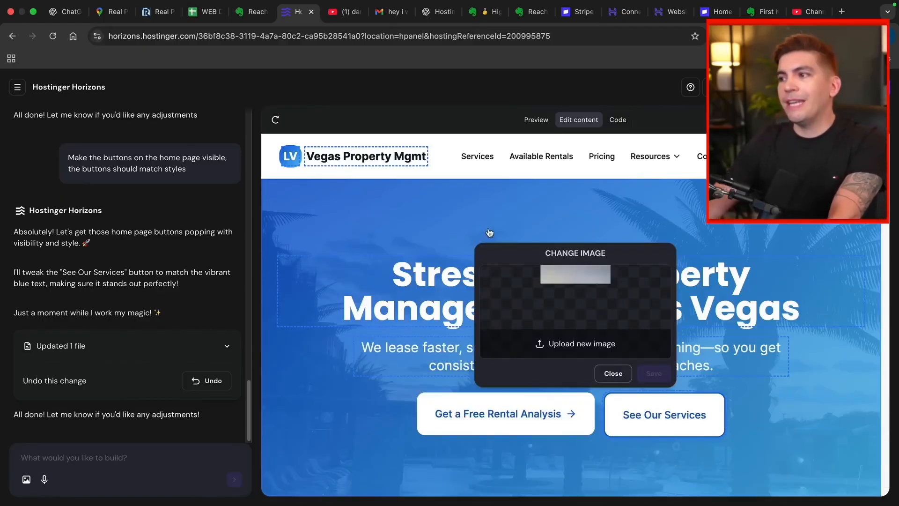
{"action": "left_click", "coordinate": [620, 370]}
{"action": "left_click", "coordinate": [537, 121]}
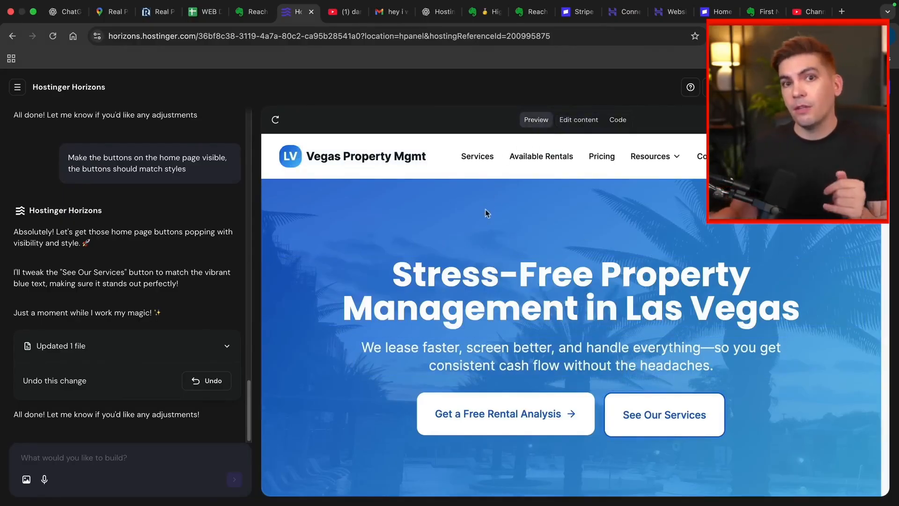
Step: Copy the logo's link address from rpmpeace.com and return to the Horizons editor
{"action": "left_click", "coordinate": [158, 12]}
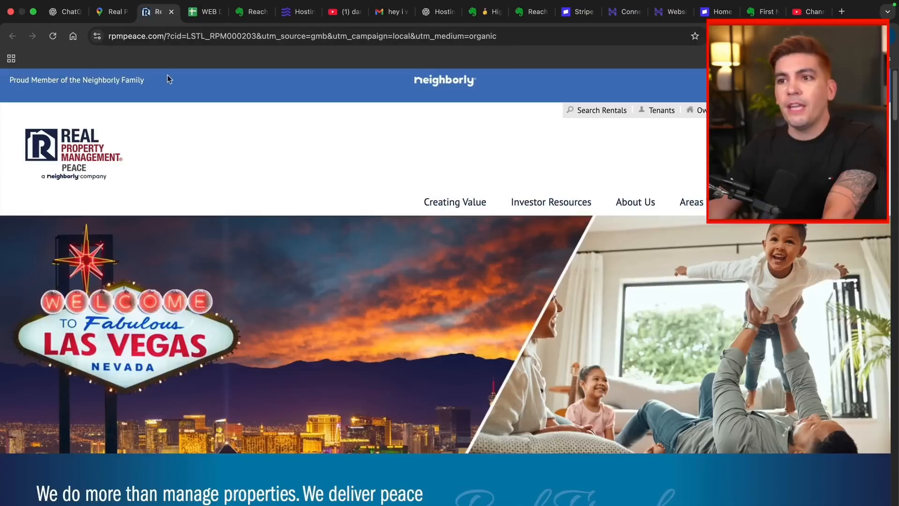
{"action": "right_click", "coordinate": [46, 140]}
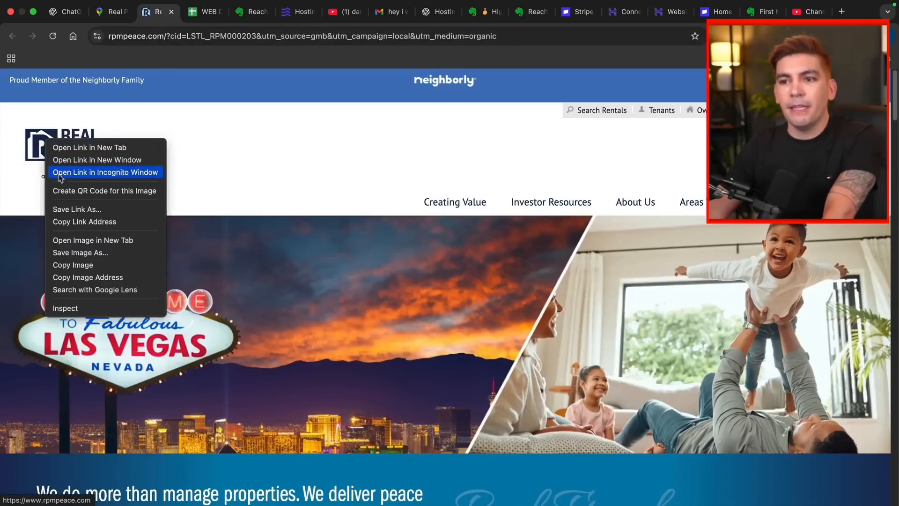
{"action": "left_click", "coordinate": [78, 224]}
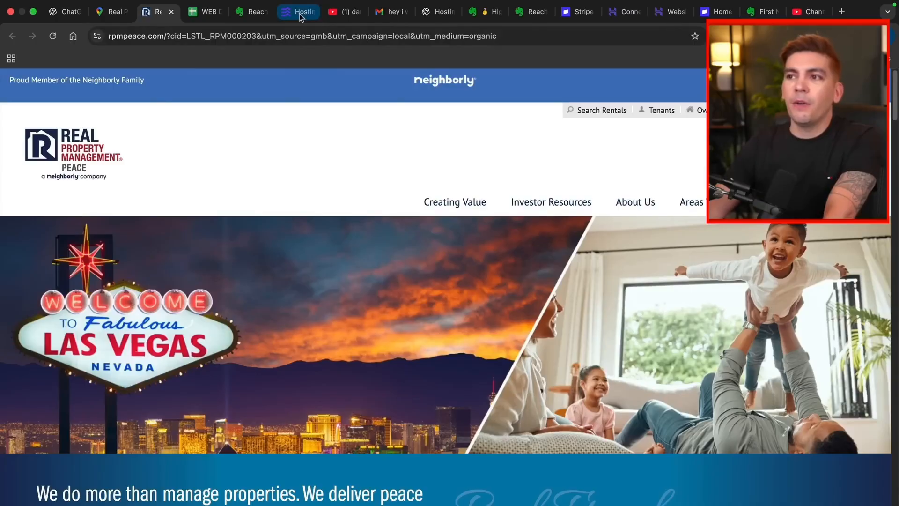
{"action": "left_click", "coordinate": [300, 13]}
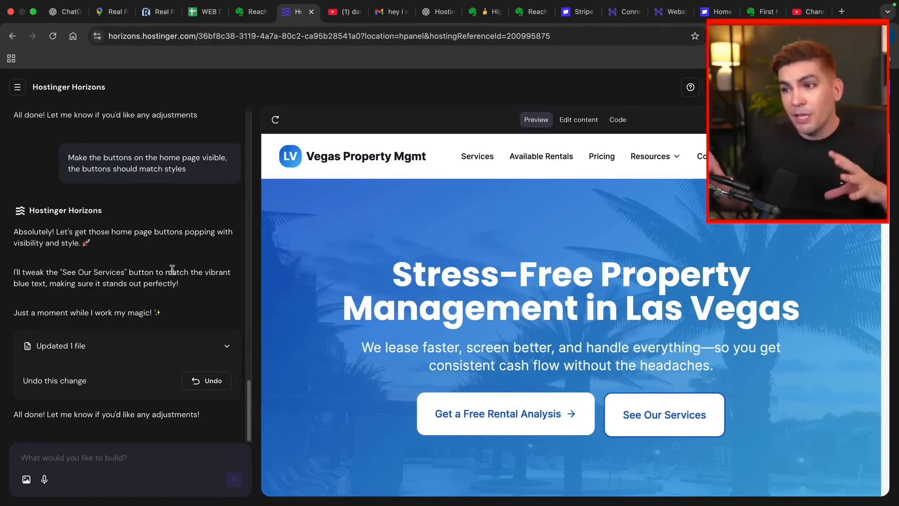
Step: Attach the downloaded Real Property Management logo and request it in the header and footer, then list integrations
{"action": "left_click", "coordinate": [26, 484]}
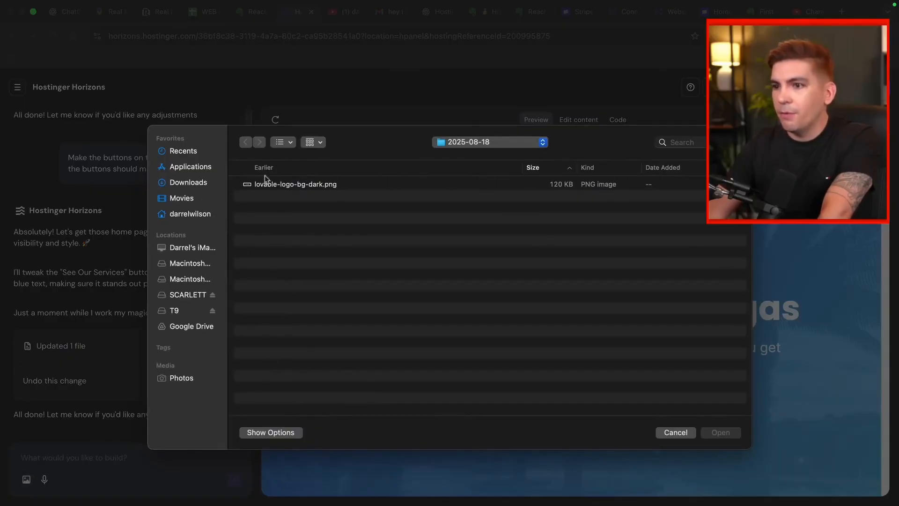
{"action": "left_click", "coordinate": [216, 182]}
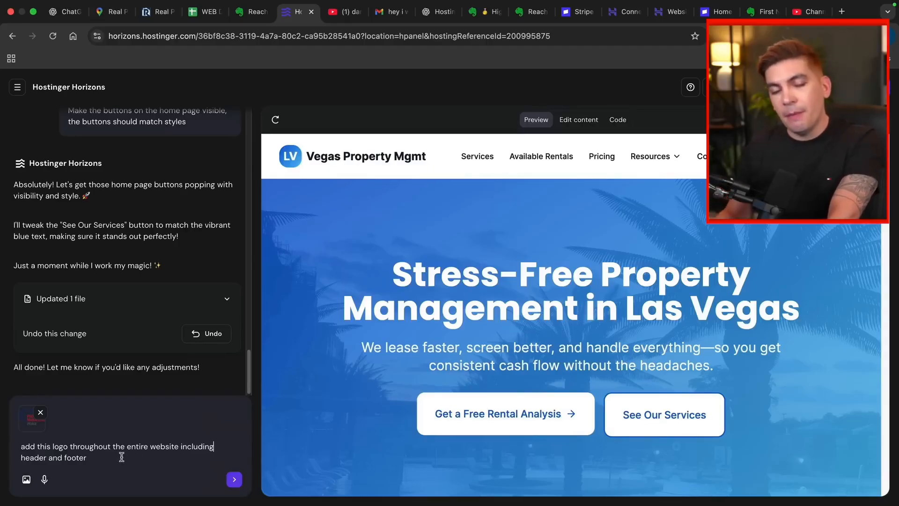
{"action": "key", "text": "Return"}
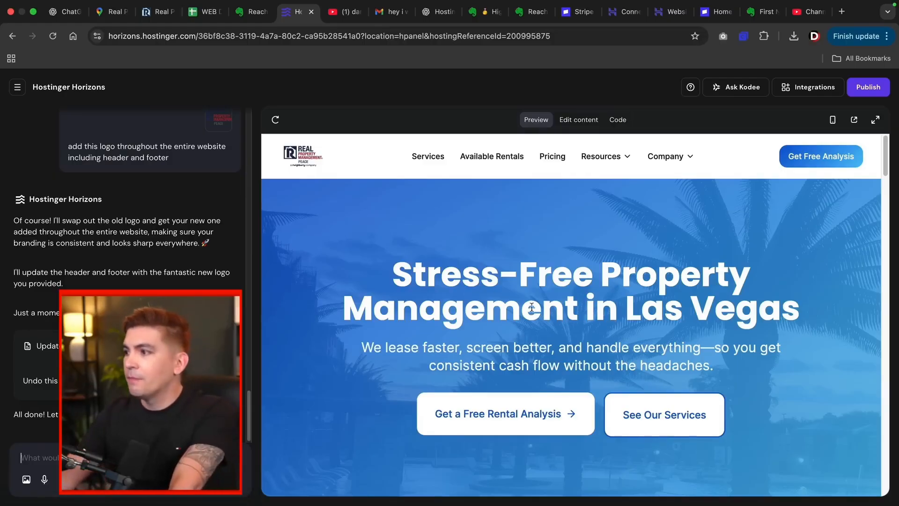
{"action": "left_click_drag", "start_coordinate": [885, 163], "coordinate": [885, 472]}
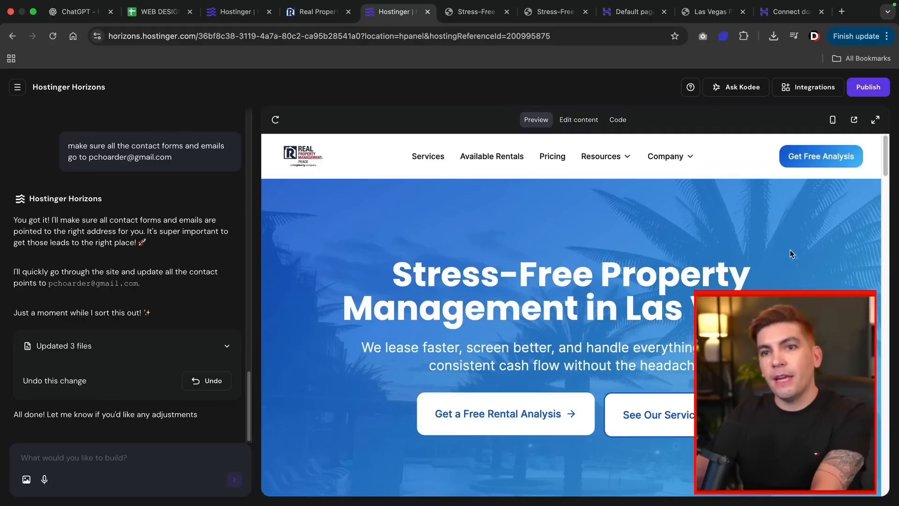
{"action": "left_click", "coordinate": [828, 89]}
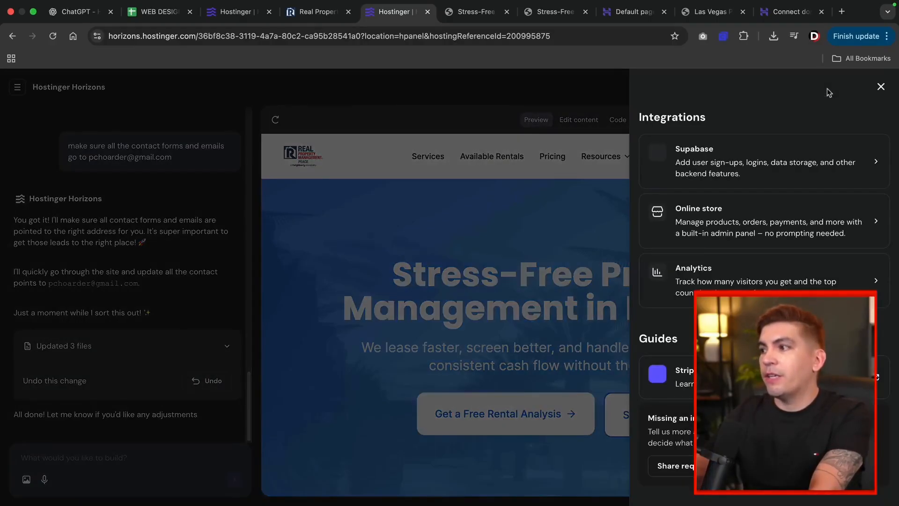
Step: Choose the Supabase integration and start a new Supabase project
{"action": "left_click", "coordinate": [742, 169]}
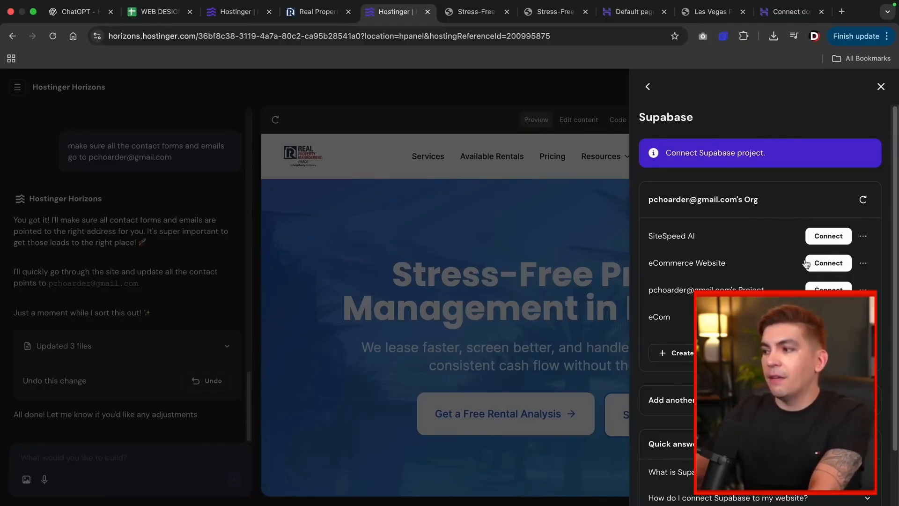
{"action": "left_click", "coordinate": [700, 353]}
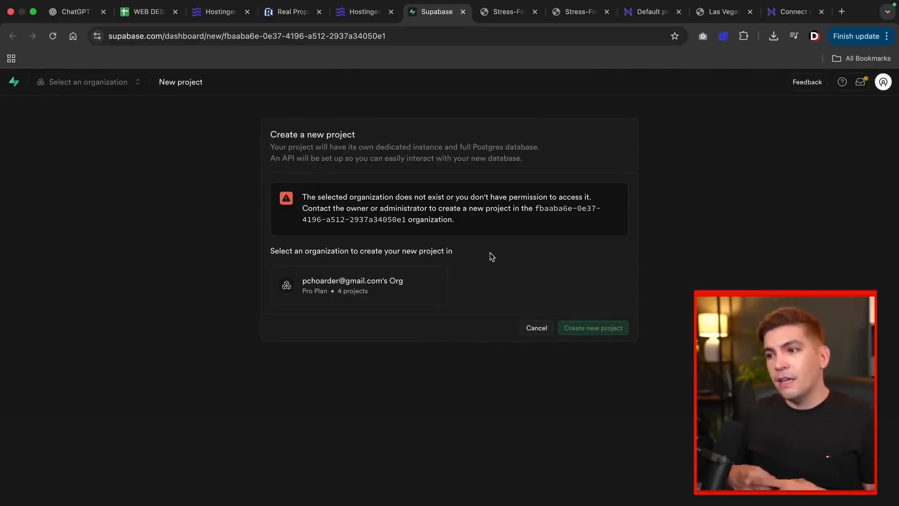
Step: Create the Supabase project 'ai website' with a database password, accepting the $10/month Micro compute
{"action": "left_click", "coordinate": [381, 286]}
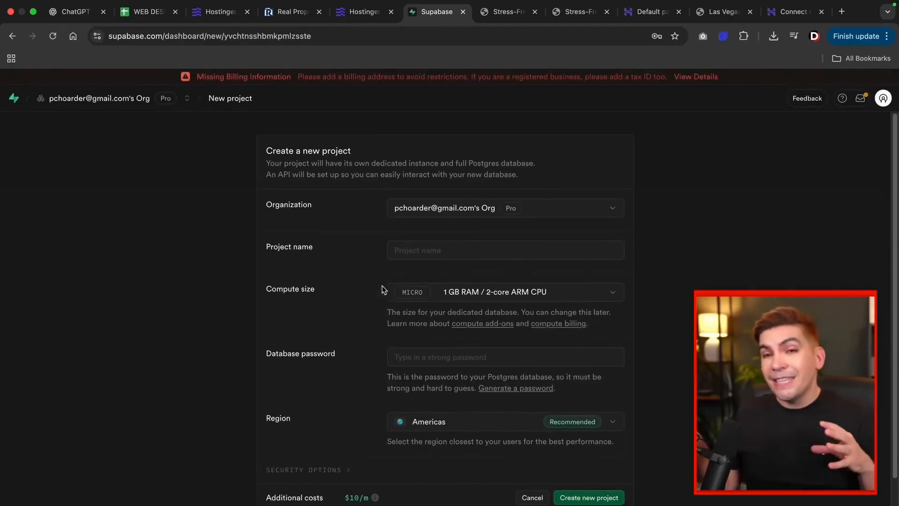
{"action": "scroll", "coordinate": [572, 371], "scroll_direction": "down", "scroll_amount": 1}
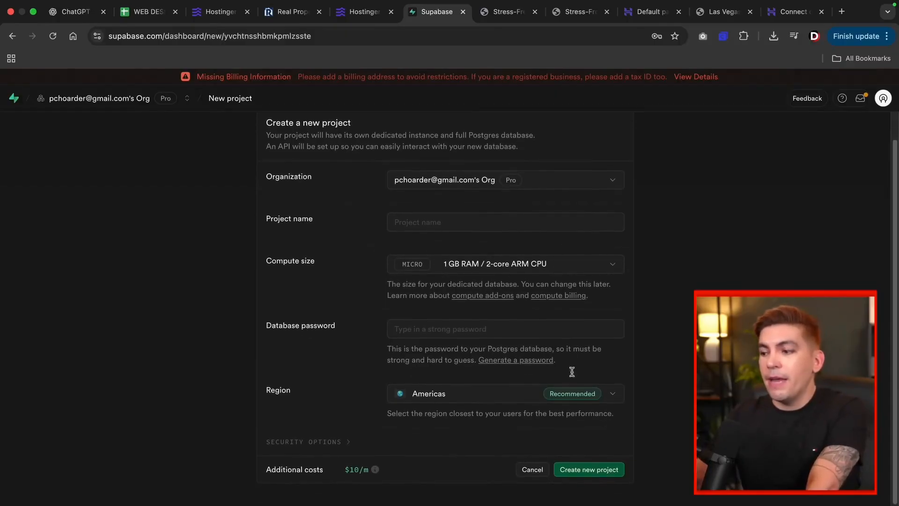
{"action": "left_click", "coordinate": [603, 469]}
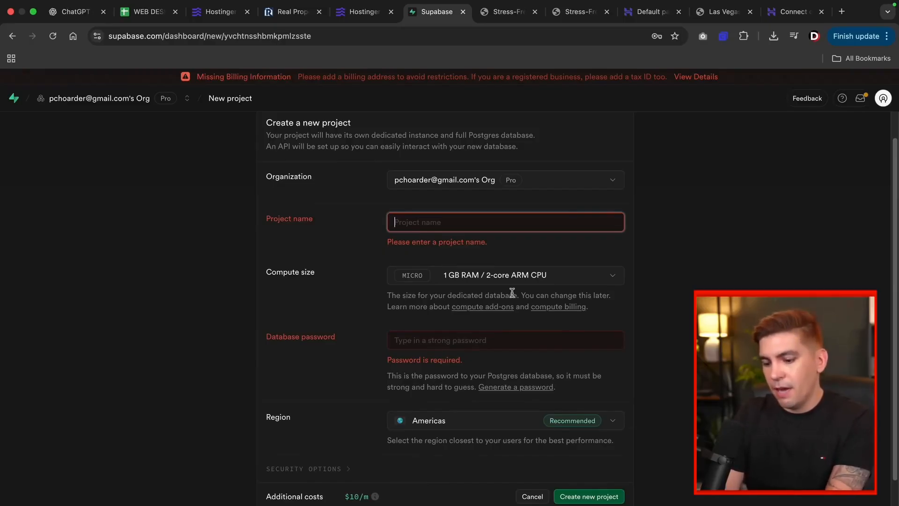
{"action": "type", "text": "ai website"}
{"action": "key", "text": "Tab"}
{"action": "key", "text": "Tab"}
{"action": "key", "text": "Tab"}
{"action": "key", "text": "Tab"}
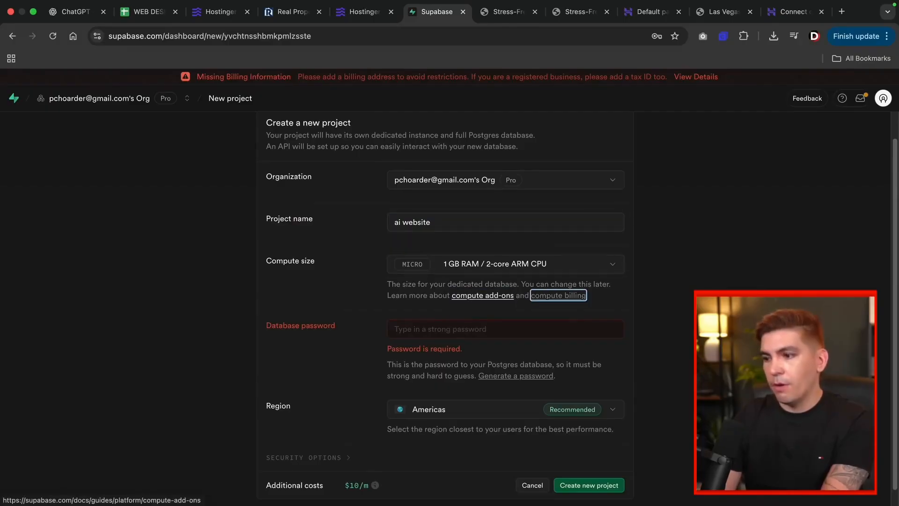
{"action": "type", "text": "••••••"}
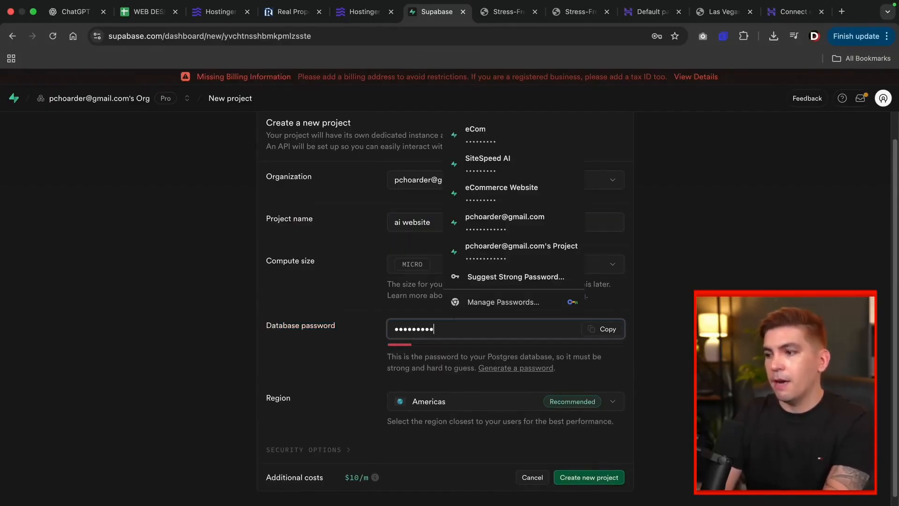
{"action": "key", "text": "Tab"}
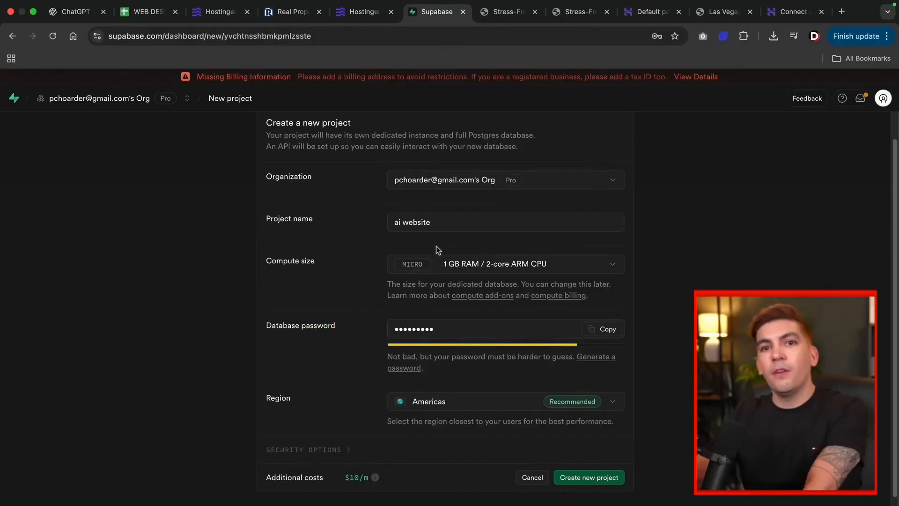
{"action": "left_click", "coordinate": [588, 481]}
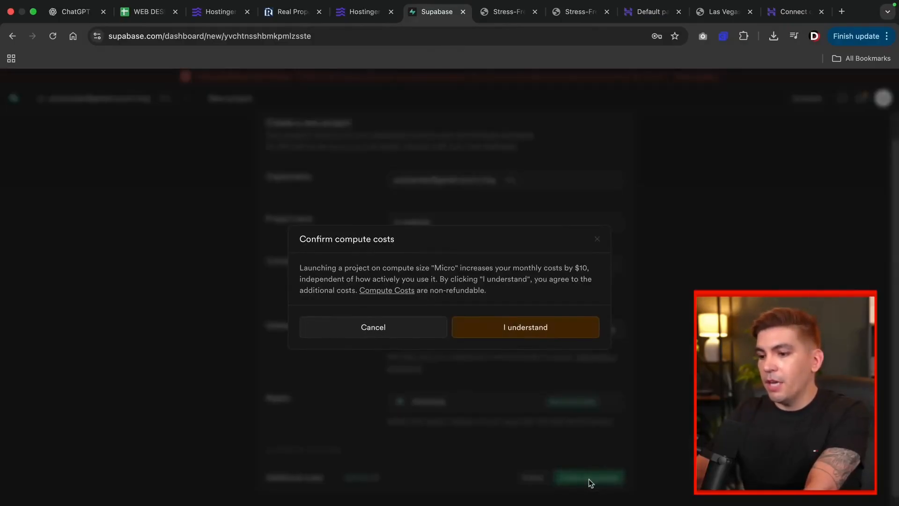
{"action": "left_click", "coordinate": [544, 327]}
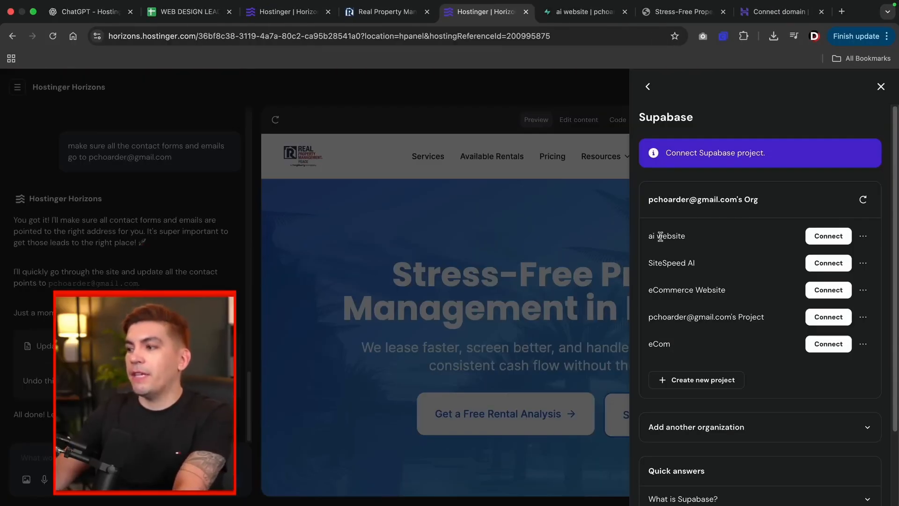
Step: Connect the 'ai website' Supabase project and publish the site to honeydew-pig-818837.hostingersite.com
{"action": "triple_click", "coordinate": [660, 237]}
{"action": "left_click", "coordinate": [694, 236]}
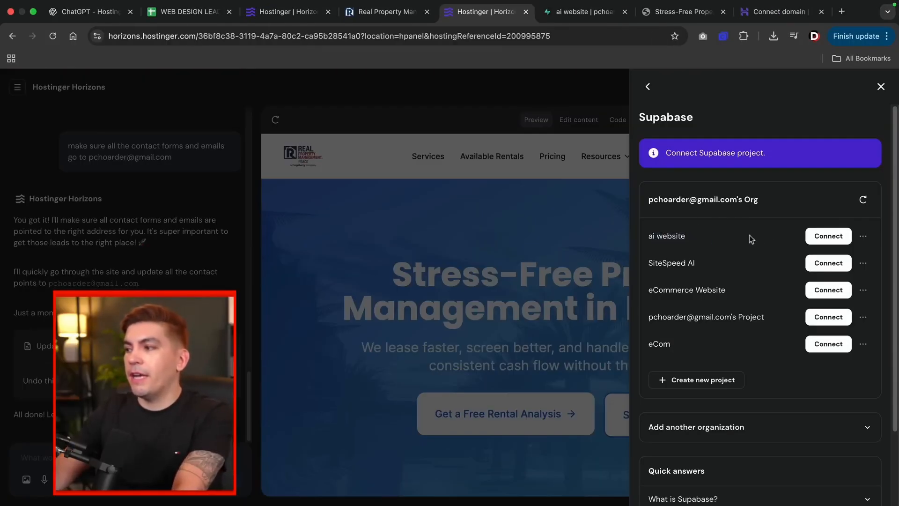
{"action": "left_click", "coordinate": [828, 236]}
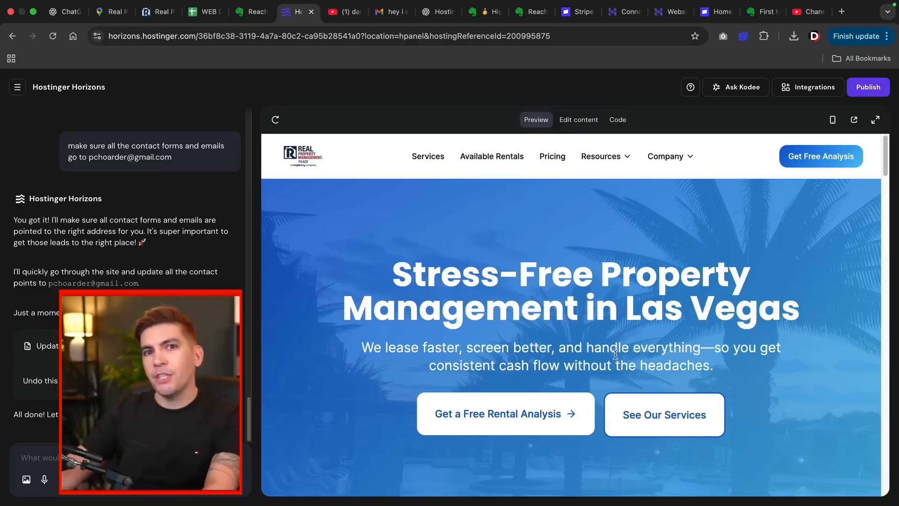
{"action": "left_click", "coordinate": [878, 90]}
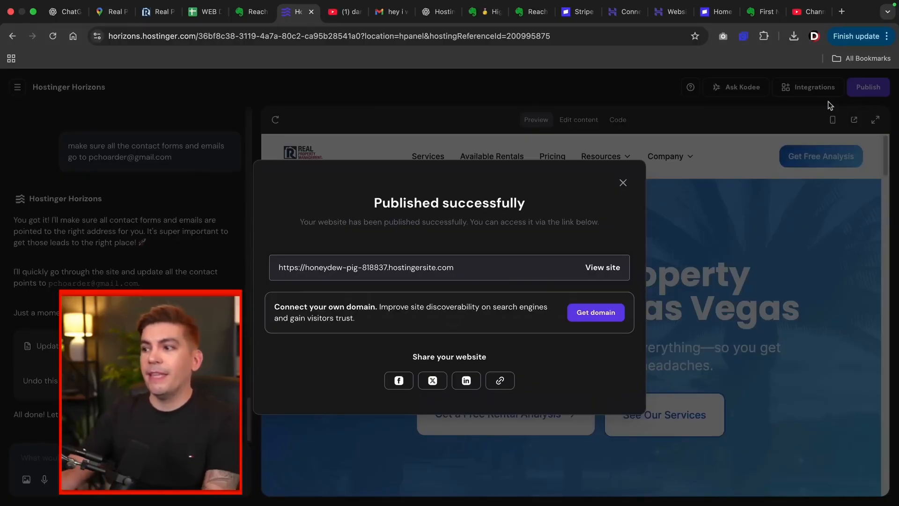
{"action": "left_click", "coordinate": [603, 268]}
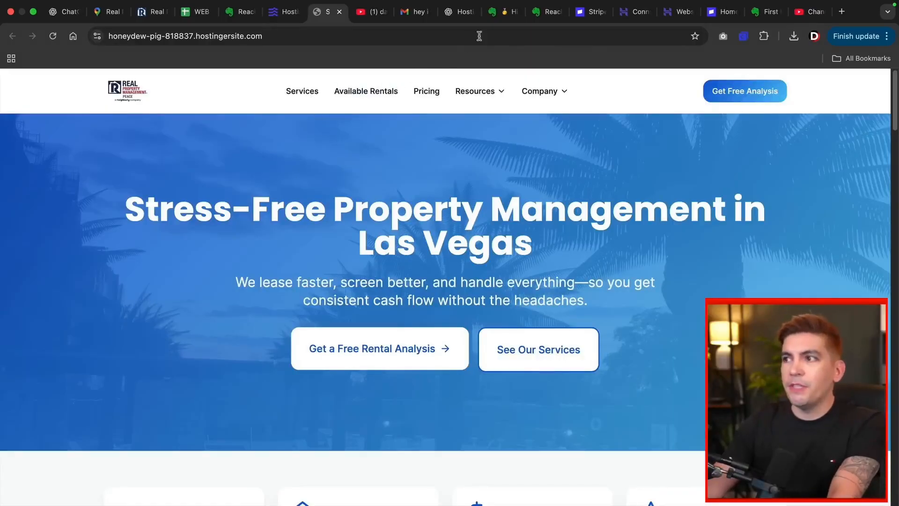
Step: Switch from the live site to the Reach Out Emails note in Evernote
{"action": "left_click", "coordinate": [550, 14]}
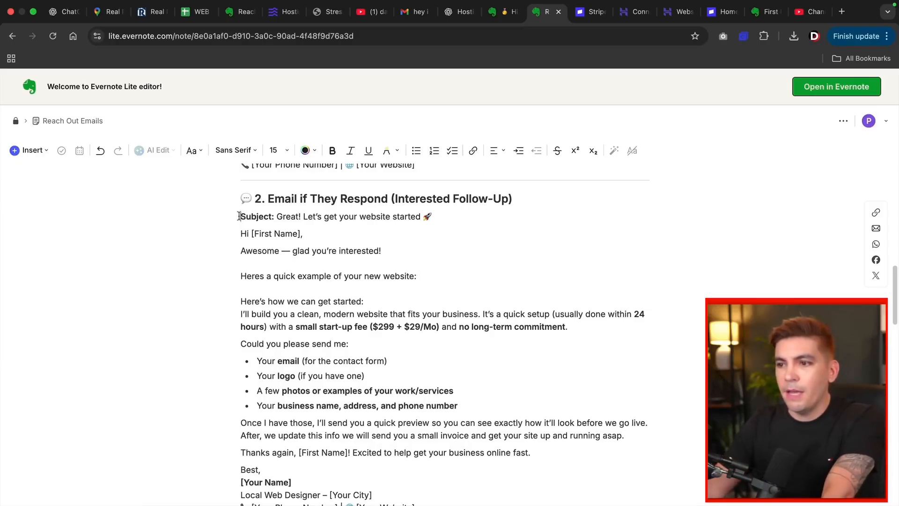
Step: Copy the interested follow-up email template ($299 + $29/Mo) and bring up the client's Gmail inquiry
{"action": "left_click_drag", "start_coordinate": [239, 216], "coordinate": [415, 312]}
{"action": "scroll", "coordinate": [321, 302], "scroll_direction": "down", "scroll_amount": 4}
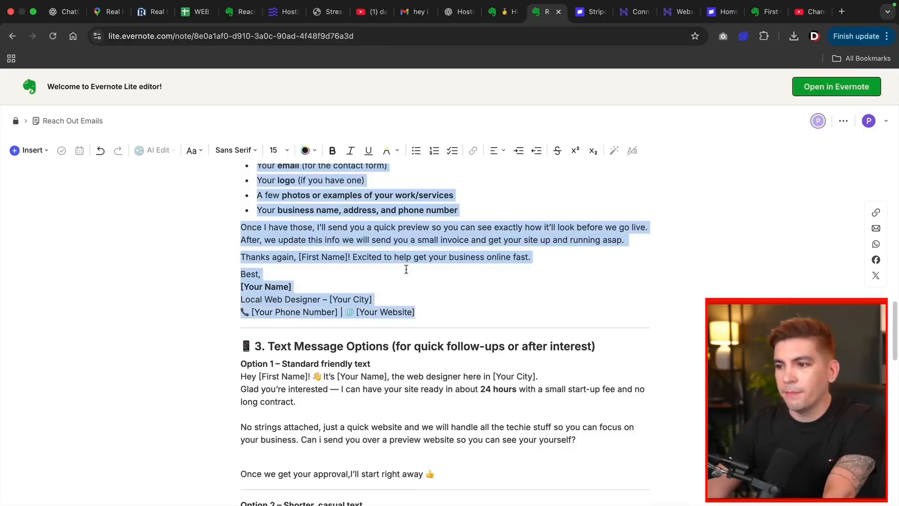
{"action": "right_click", "coordinate": [406, 269]}
{"action": "left_click", "coordinate": [409, 290]}
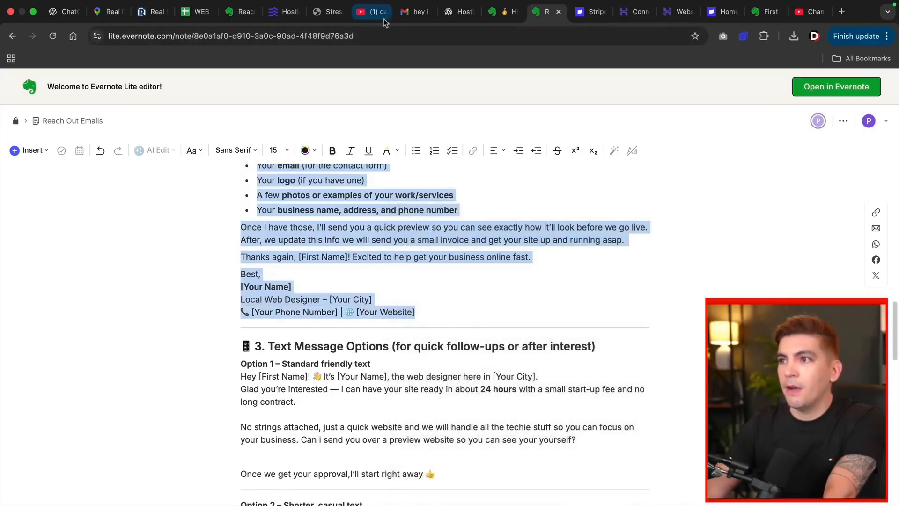
{"action": "left_click", "coordinate": [414, 16]}
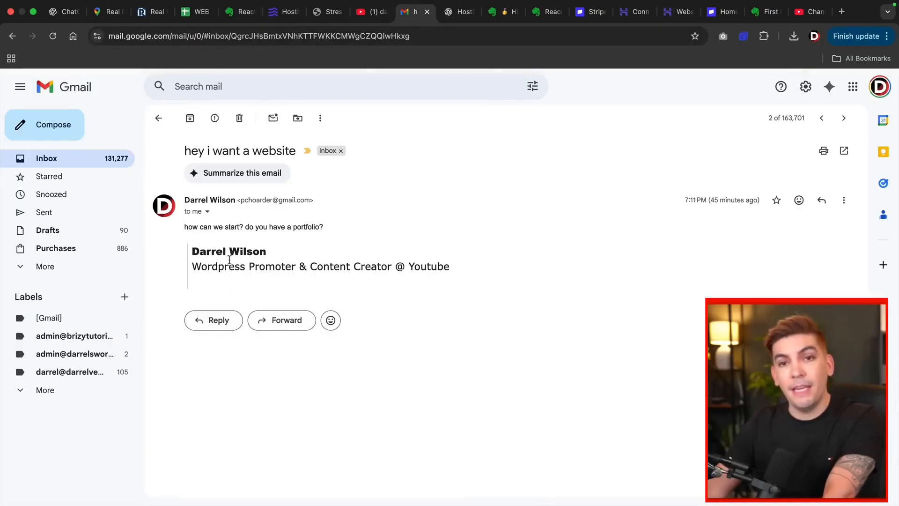
Step: Reply to the client's email with the pasted follow-up template
{"action": "left_click", "coordinate": [214, 322]}
{"action": "right_click", "coordinate": [210, 314]}
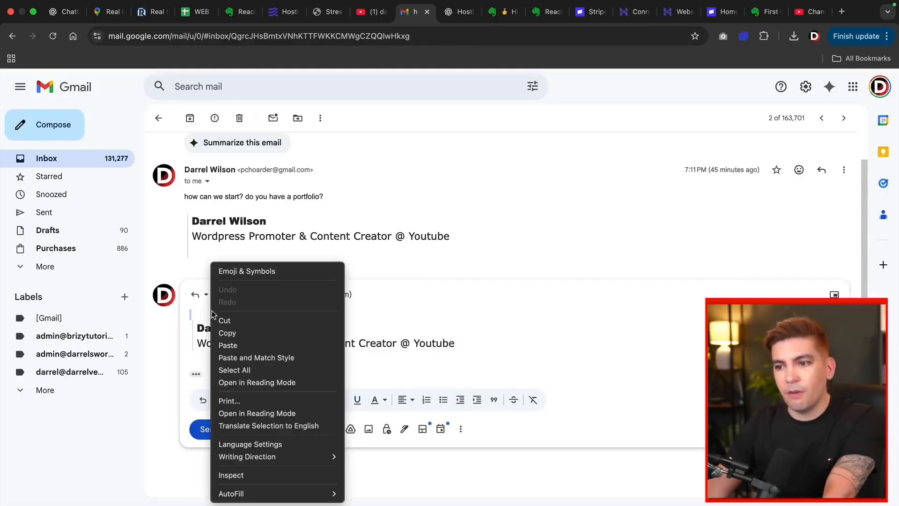
{"action": "left_click", "coordinate": [229, 346]}
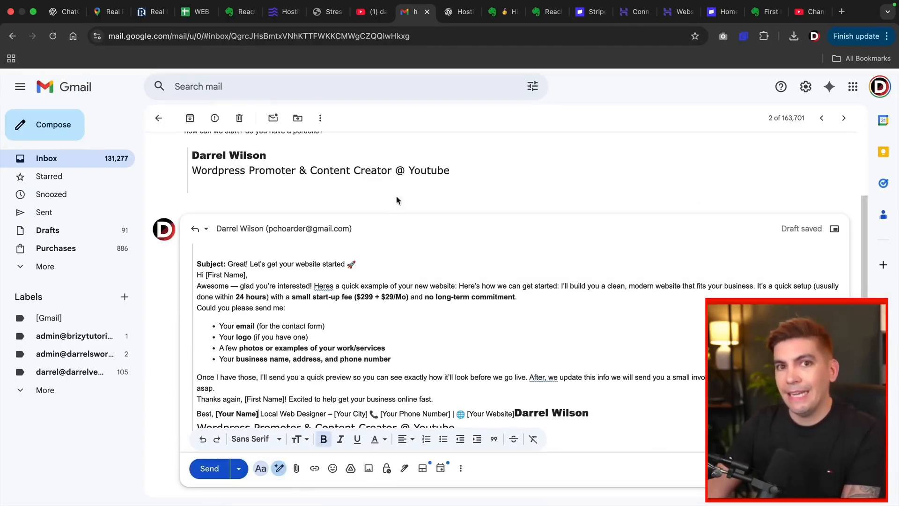
Step: Copy the published site's URL and place it after 'quick example of your new website'
{"action": "left_click", "coordinate": [327, 11]}
{"action": "left_click", "coordinate": [247, 37]}
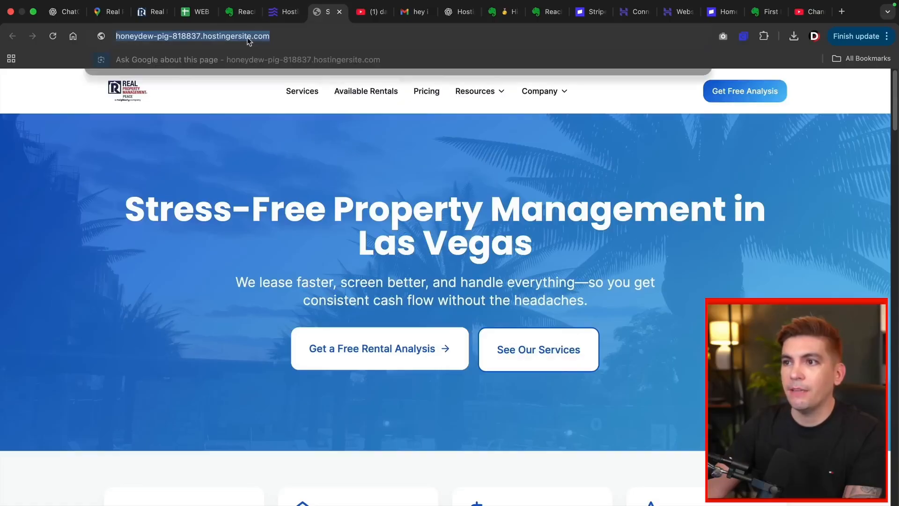
{"action": "right_click", "coordinate": [247, 41]}
{"action": "left_click", "coordinate": [278, 128]}
{"action": "left_click", "coordinate": [412, 11]}
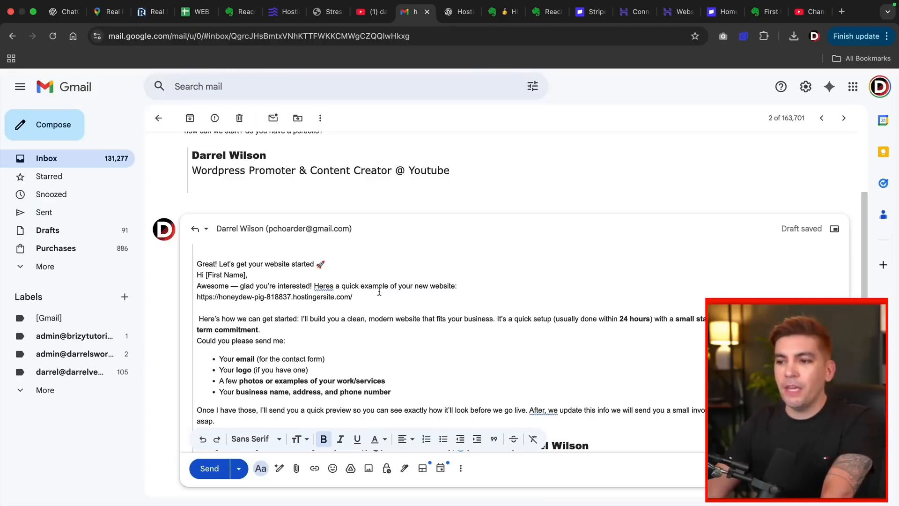
{"action": "left_click_drag", "start_coordinate": [373, 296], "coordinate": [247, 297]}
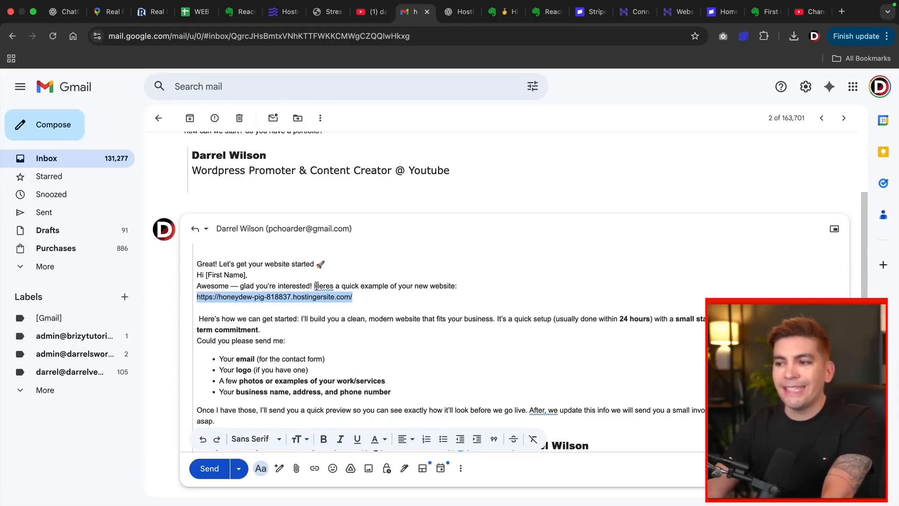
{"action": "left_click", "coordinate": [354, 300]}
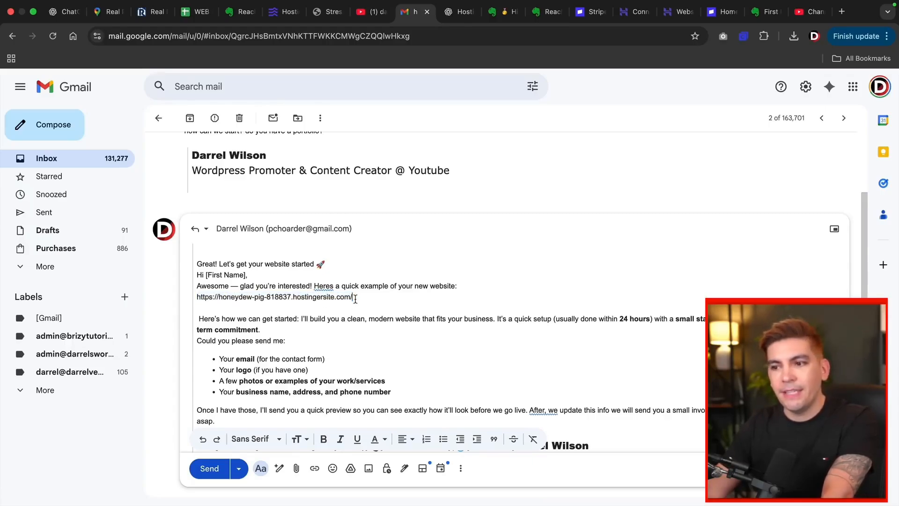
Step: Review the reply, highlighting the photos request and the client's question about getting started
{"action": "scroll", "coordinate": [361, 300], "scroll_direction": "down", "scroll_amount": 1}
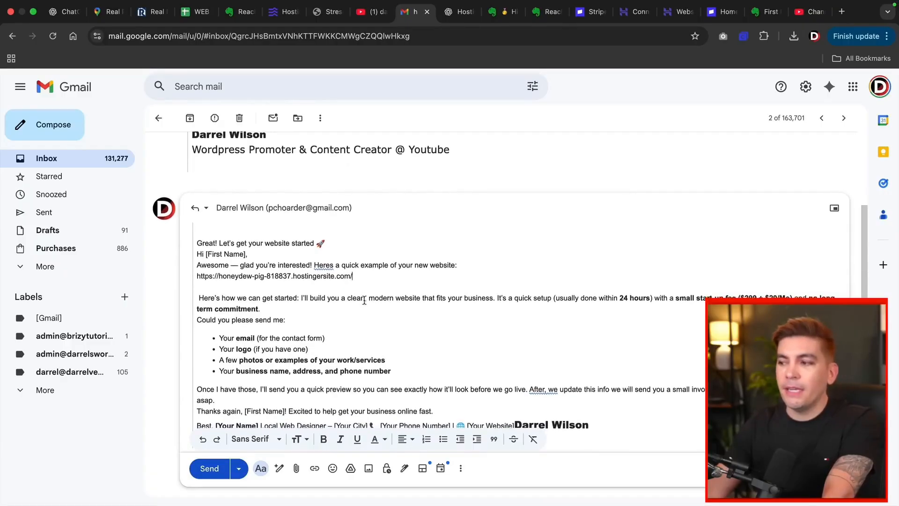
{"action": "scroll", "coordinate": [365, 298], "scroll_direction": "down", "scroll_amount": 1}
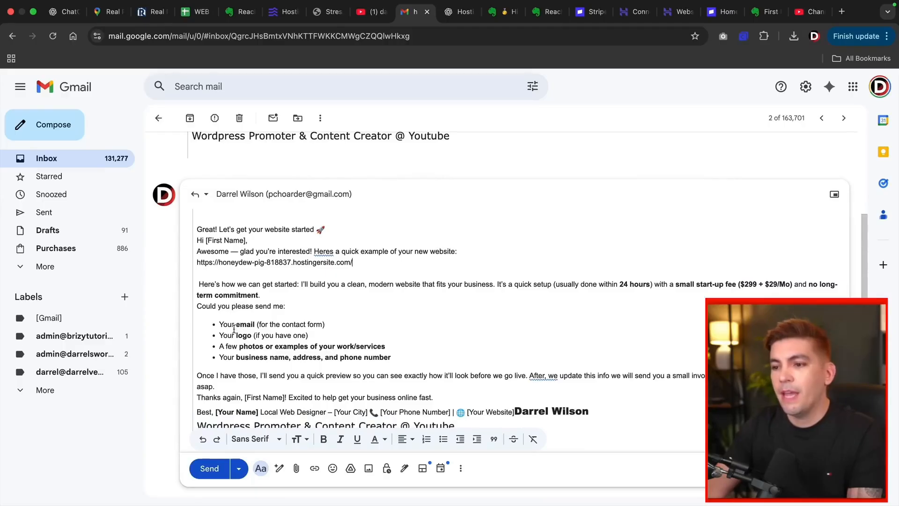
{"action": "left_click_drag", "start_coordinate": [236, 343], "coordinate": [318, 343]}
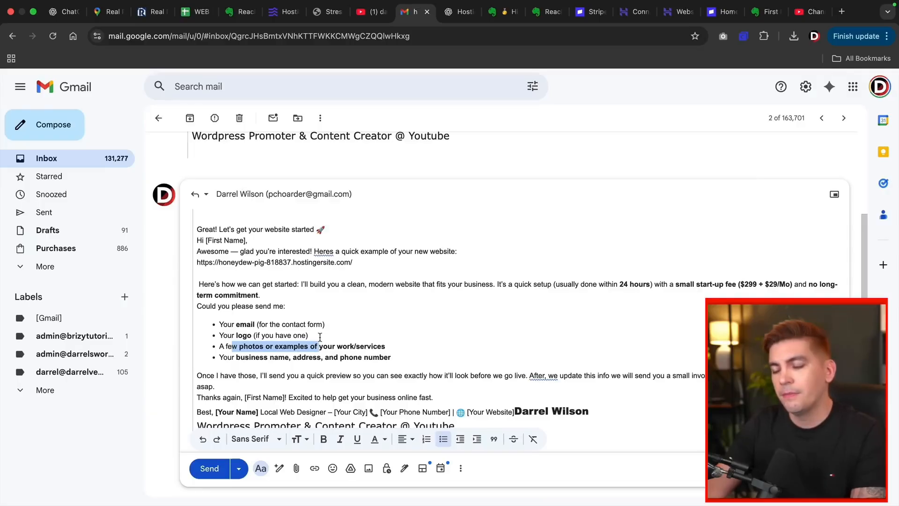
{"action": "scroll", "coordinate": [320, 337], "scroll_direction": "down", "scroll_amount": 2}
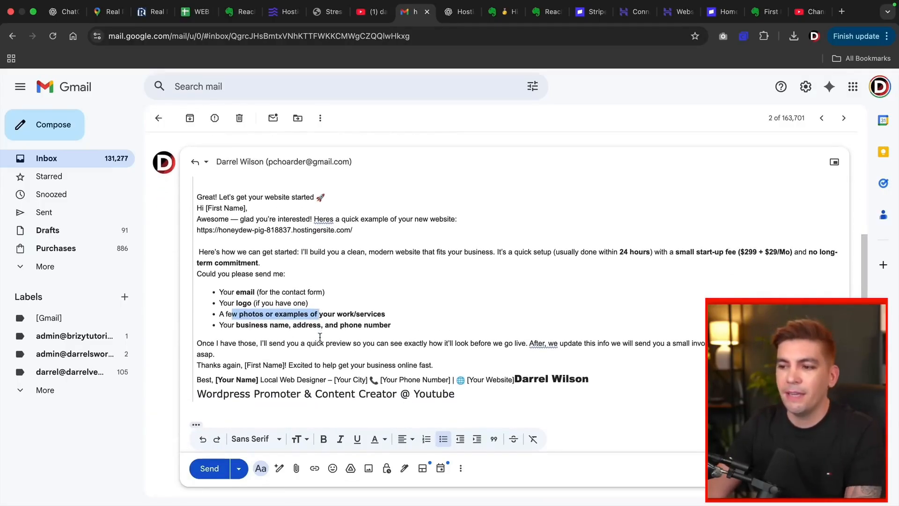
{"action": "scroll", "coordinate": [320, 337], "scroll_direction": "down", "scroll_amount": 1}
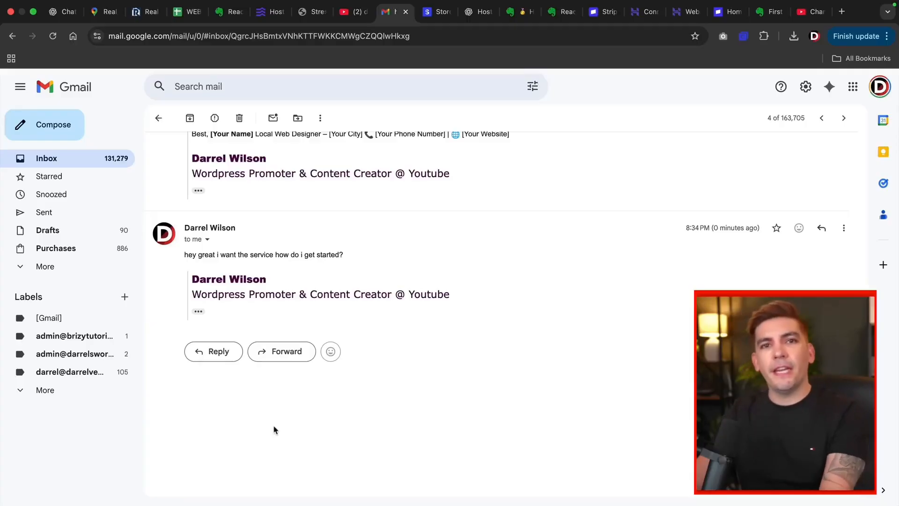
{"action": "left_click_drag", "start_coordinate": [344, 255], "coordinate": [301, 255]}
{"action": "left_click", "coordinate": [317, 248]}
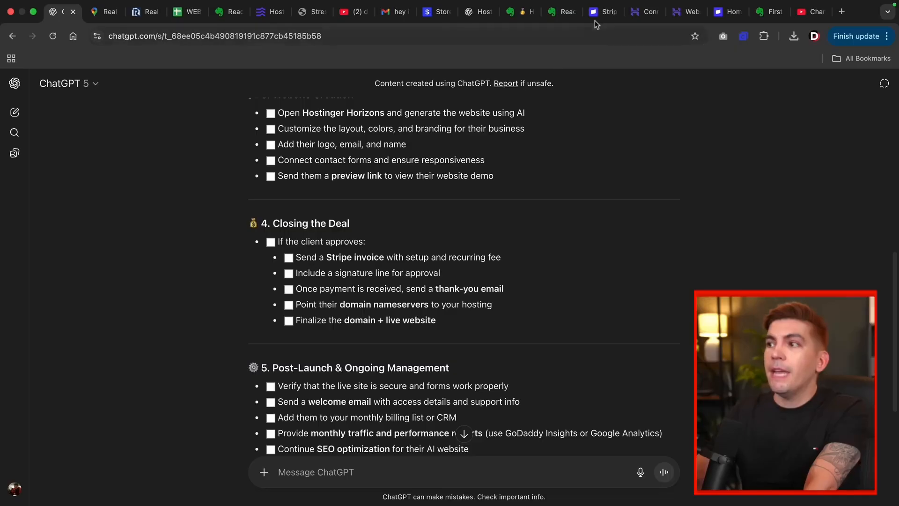
Step: Move from the Closing the Deal checklist to the Stripe tab
{"action": "left_click", "coordinate": [602, 12]}
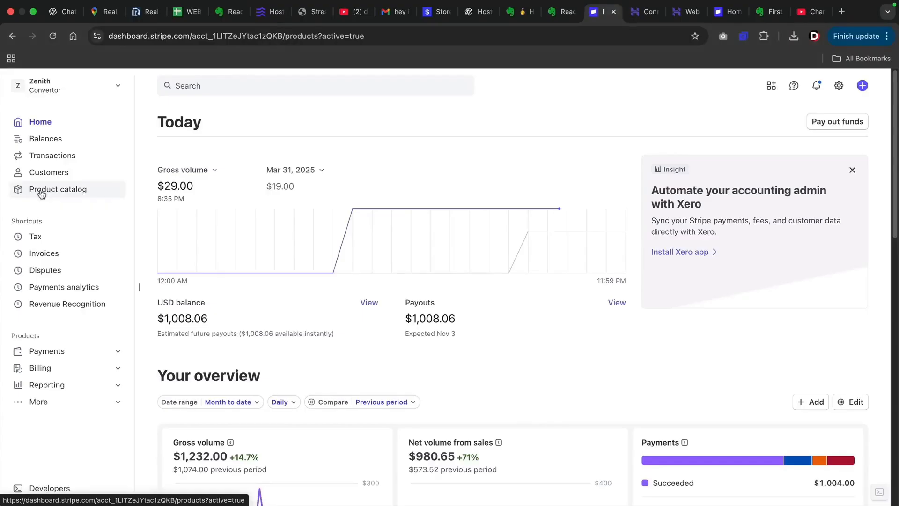
Step: Create a Stripe product 'Web Design Services' with the pasted mobile-responsive, SEO-ready website description
{"action": "left_click", "coordinate": [41, 192]}
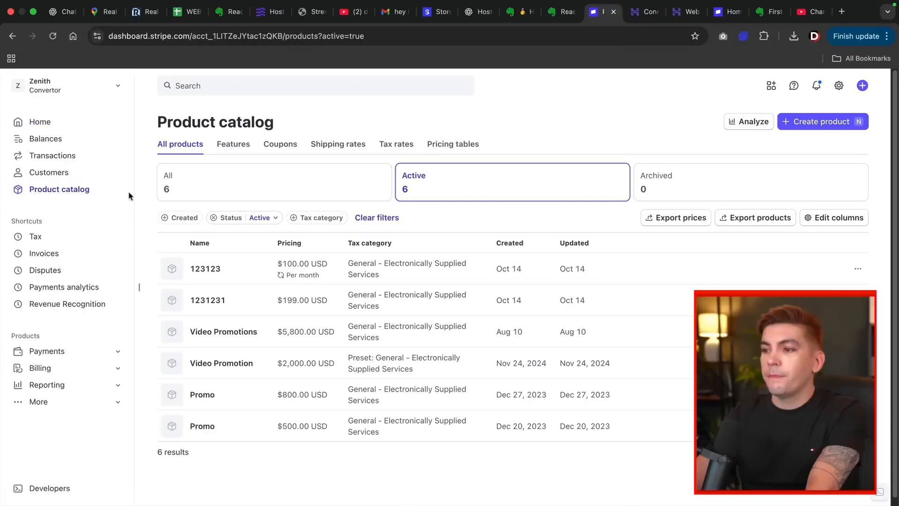
{"action": "left_click", "coordinate": [804, 123]}
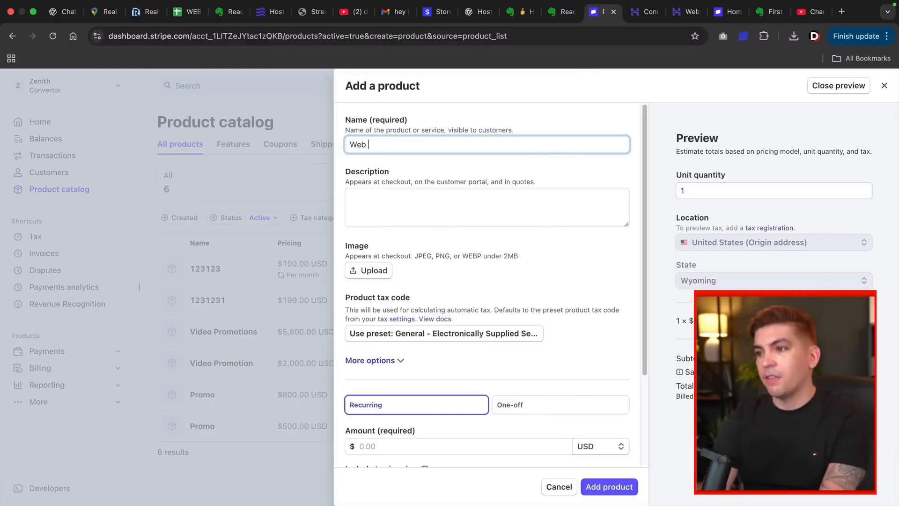
{"action": "type", "text": "Web Design Services"}
{"action": "left_click", "coordinate": [554, 197]}
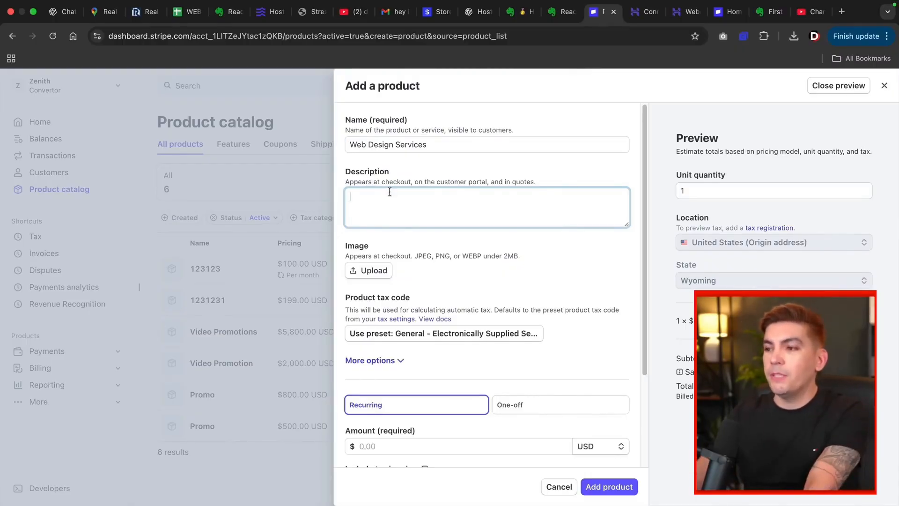
{"action": "key", "text": "super+v"}
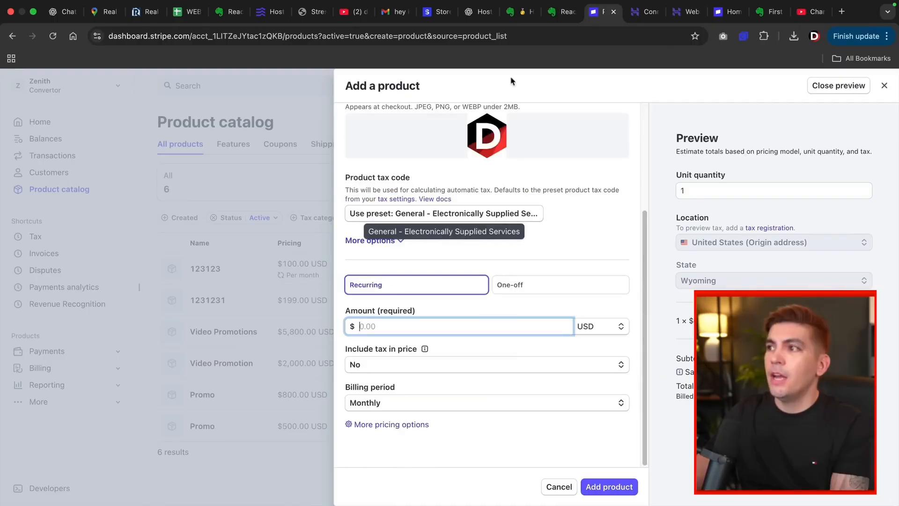
{"action": "left_click", "coordinate": [517, 14]}
{"action": "scroll", "coordinate": [195, 291], "scroll_direction": "up", "scroll_amount": 4}
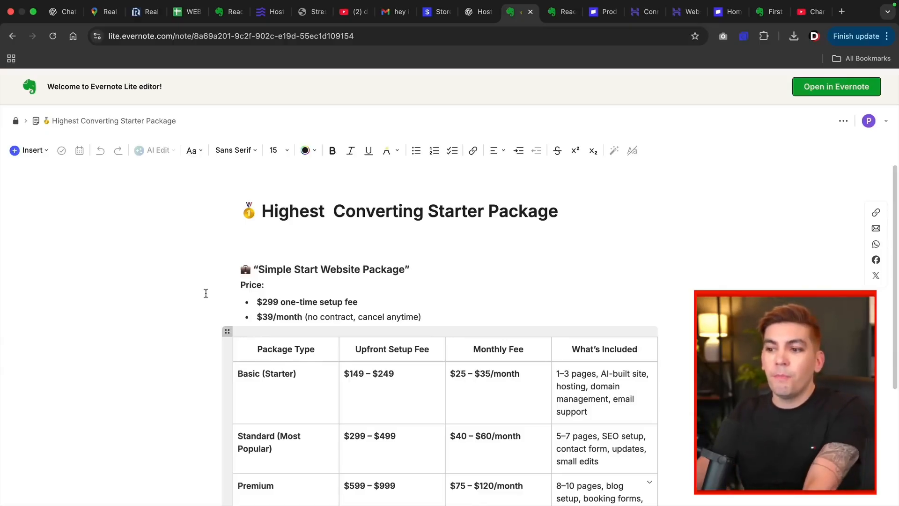
{"action": "scroll", "coordinate": [205, 293], "scroll_direction": "down", "scroll_amount": 2}
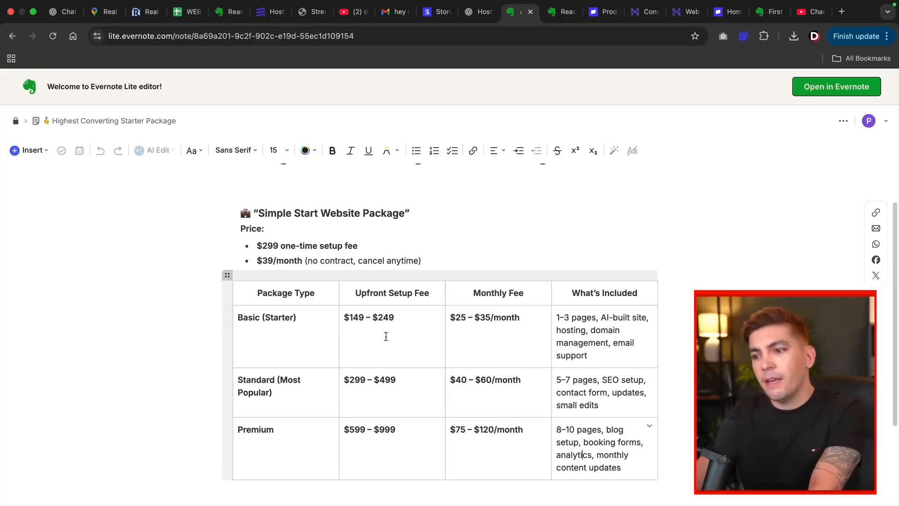
{"action": "left_click_drag", "start_coordinate": [241, 380], "coordinate": [274, 391]}
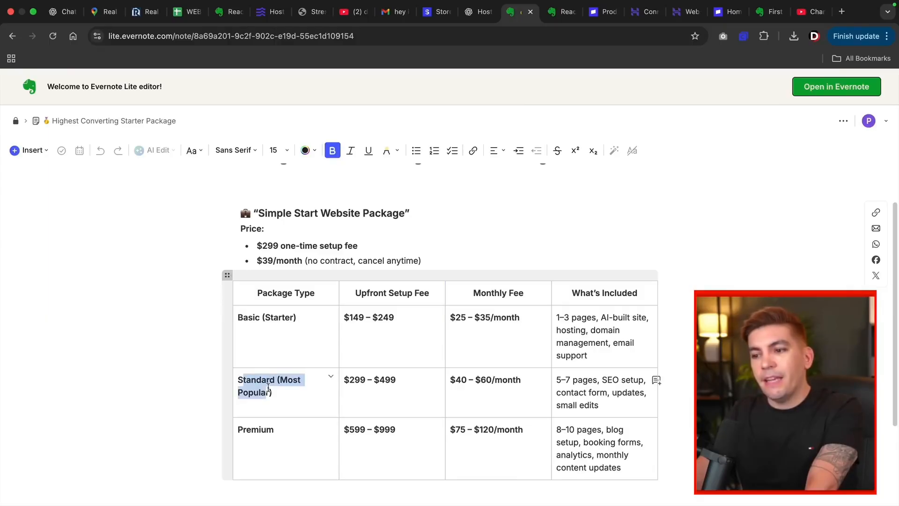
{"action": "left_click", "coordinate": [274, 392]}
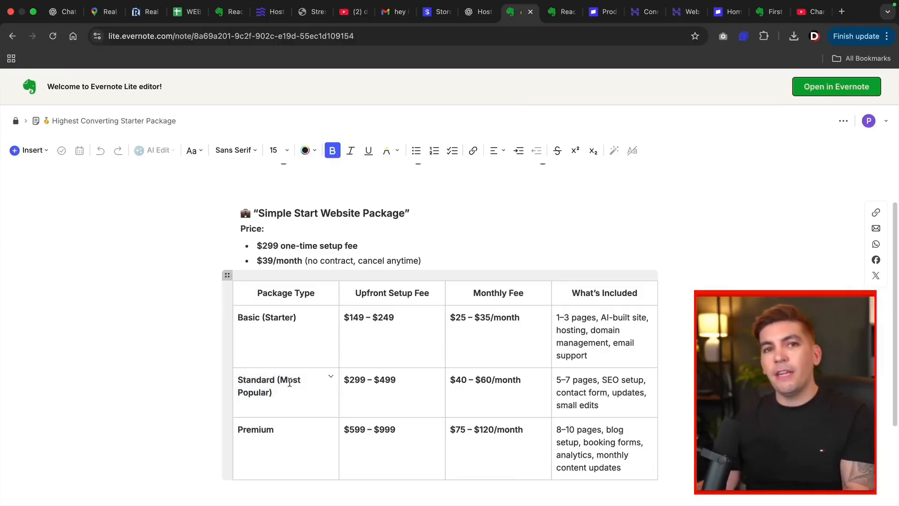
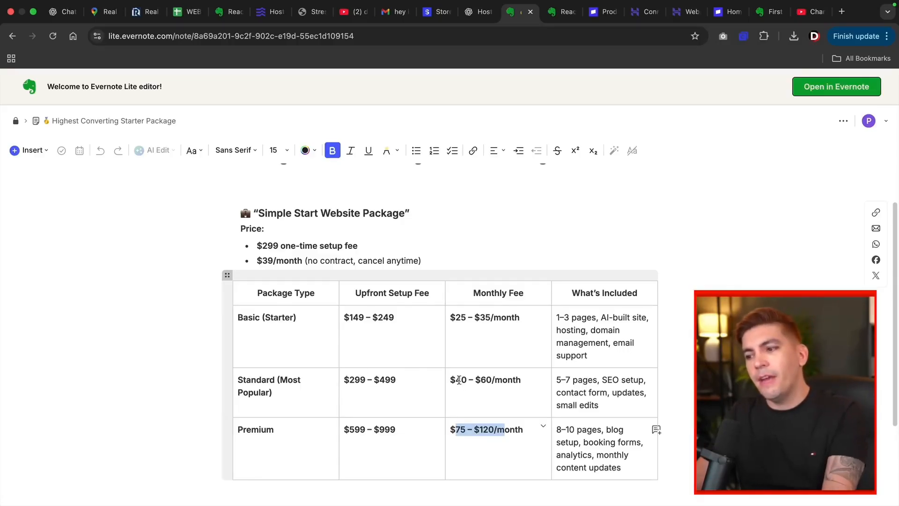
Step: Switch from the Evernote pricing note back to the Stripe add-price form for Web Design Services
{"action": "key", "text": "ctrl+Tab"}
{"action": "key", "text": "ctrl+Tab"}
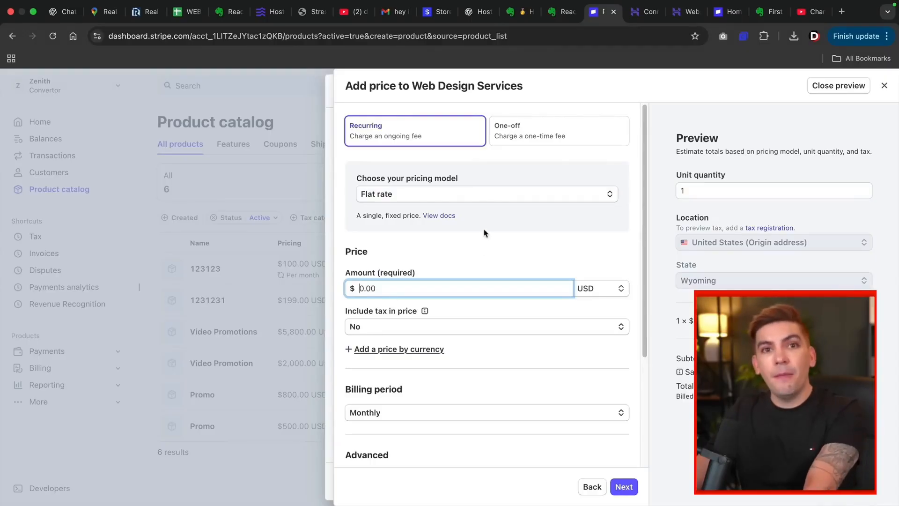
Step: Set the Web Design Services price to a one-off $299 charge and save the product
{"action": "left_click", "coordinate": [526, 137]}
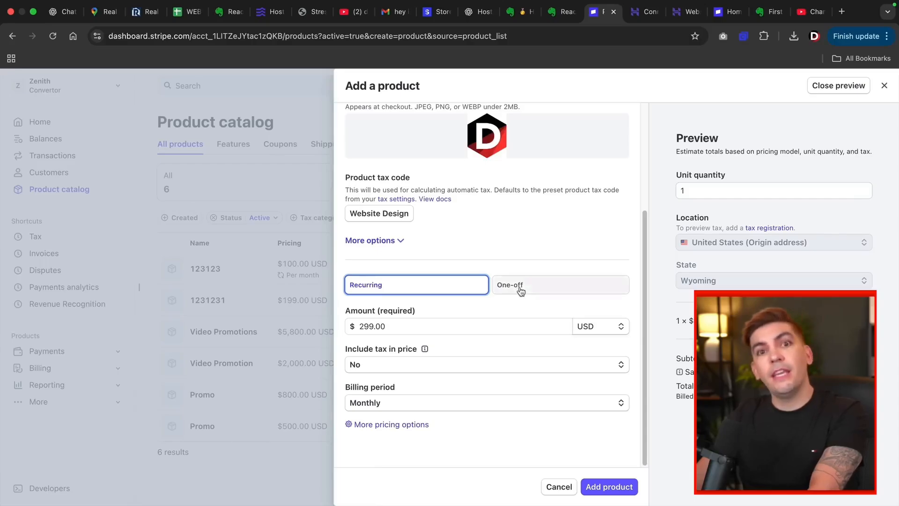
{"action": "left_click", "coordinate": [520, 289]}
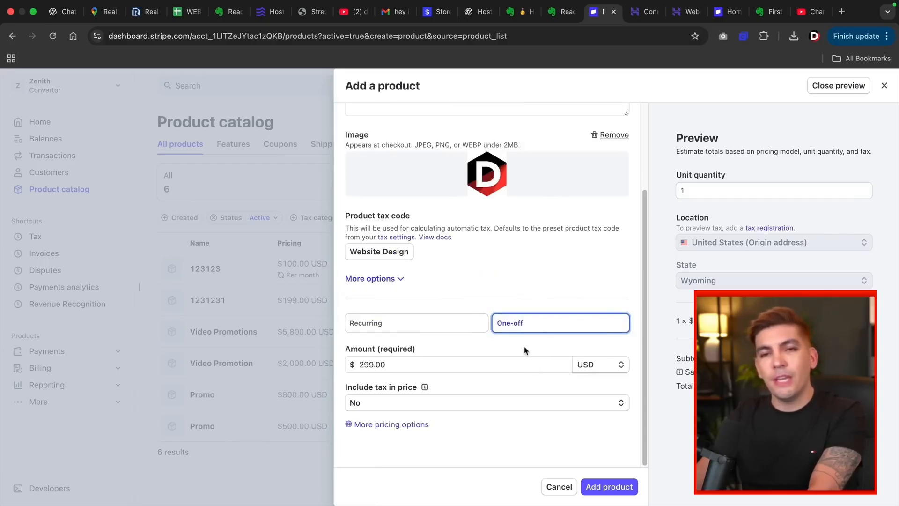
{"action": "left_click", "coordinate": [607, 491]}
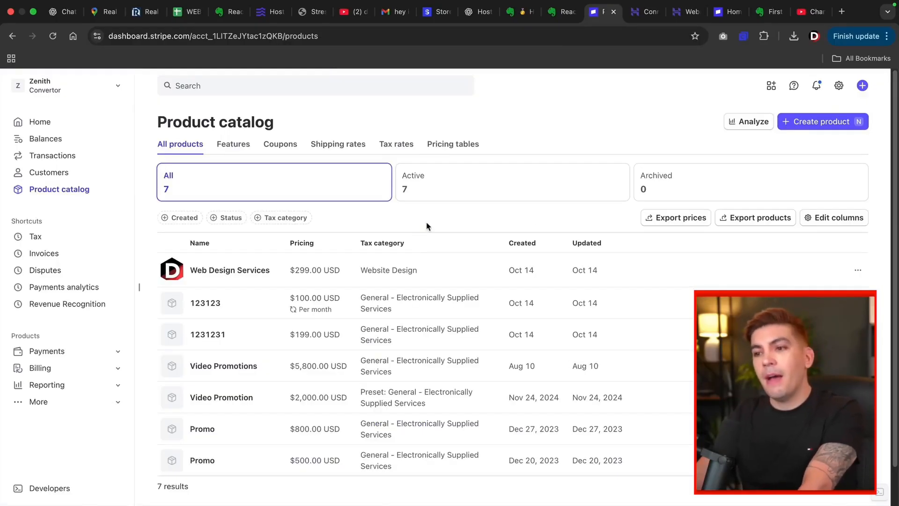
Step: Add a second $39 per-month price to Web Design Services and update the product
{"action": "left_click", "coordinate": [260, 273]}
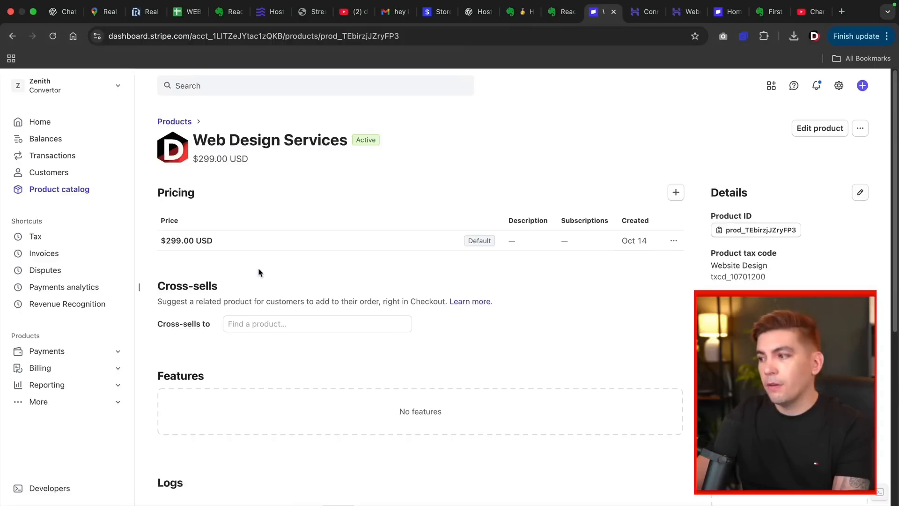
{"action": "left_click", "coordinate": [817, 129]}
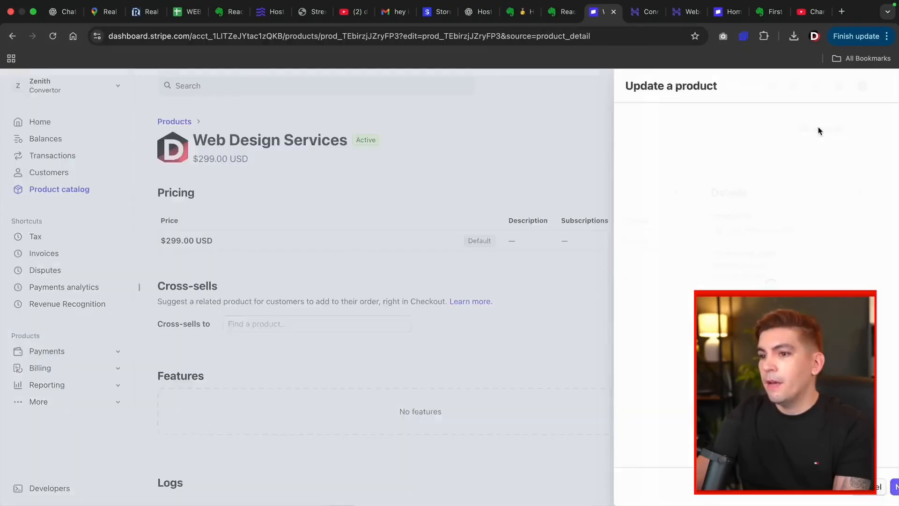
{"action": "scroll", "coordinate": [749, 246], "scroll_direction": "down", "scroll_amount": 5}
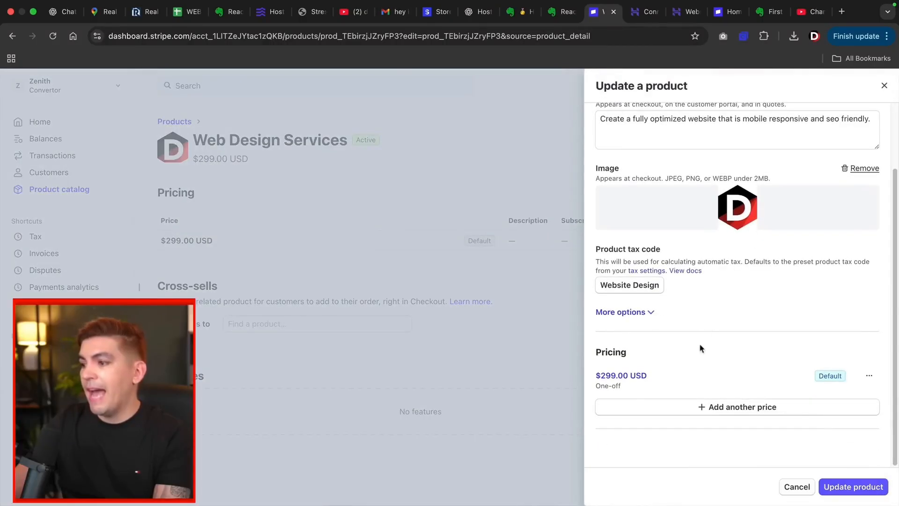
{"action": "left_click", "coordinate": [724, 407]}
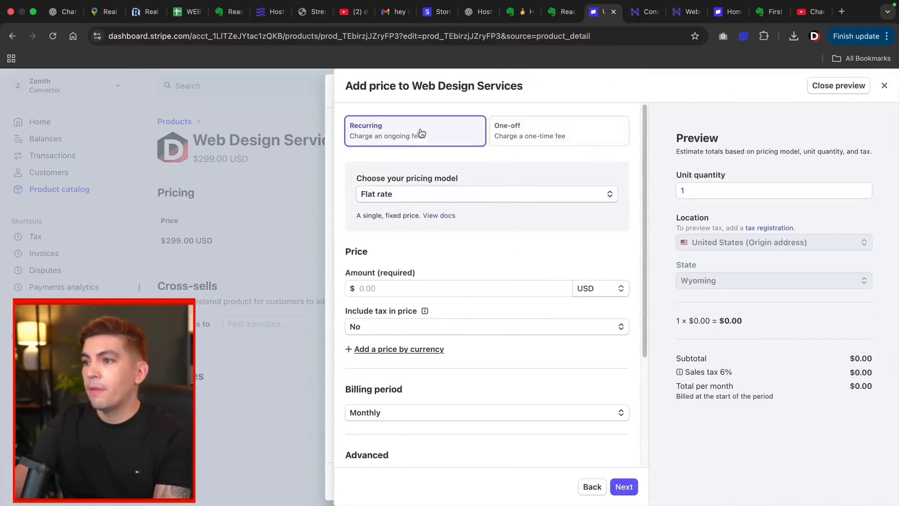
{"action": "left_click", "coordinate": [392, 286]}
{"action": "type", "text": "39"}
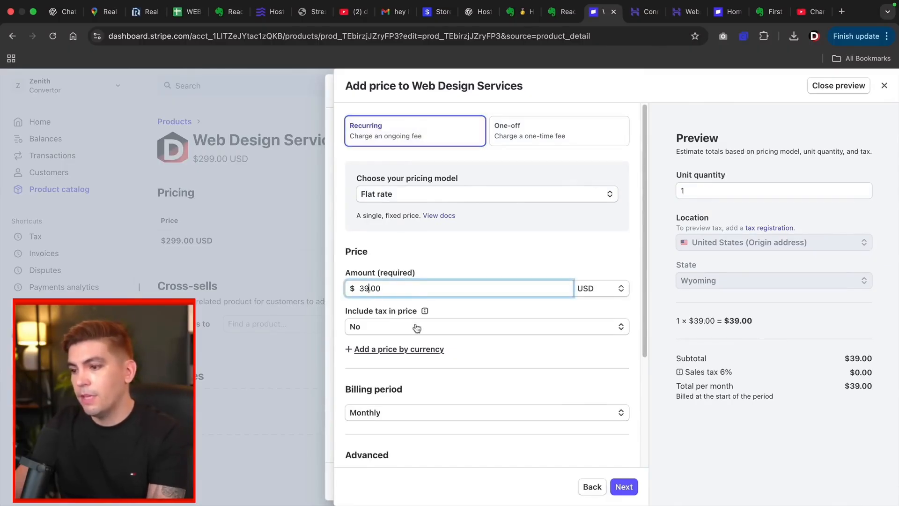
{"action": "scroll", "coordinate": [427, 353], "scroll_direction": "down", "scroll_amount": 3}
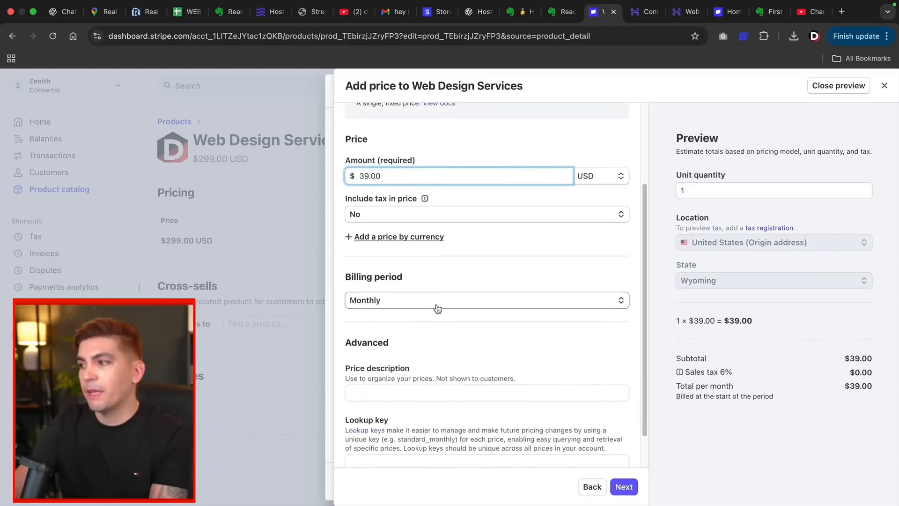
{"action": "left_click", "coordinate": [622, 486]}
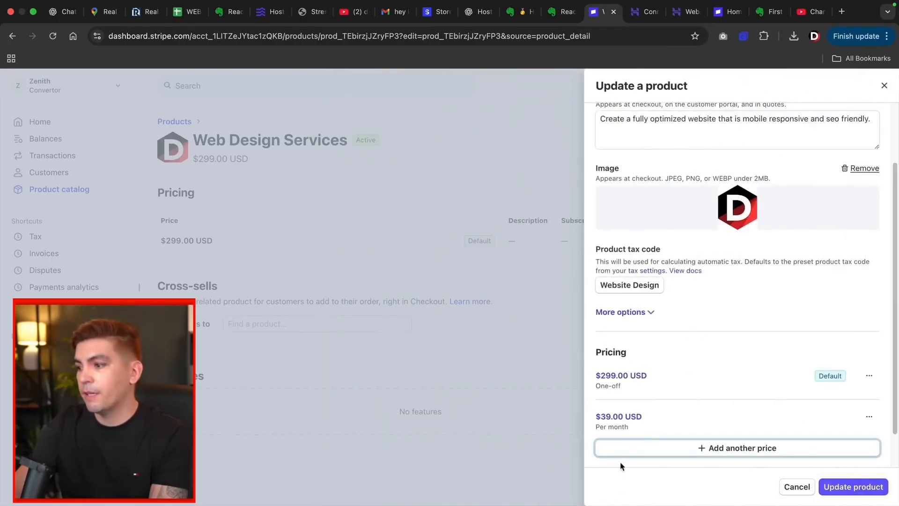
{"action": "scroll", "coordinate": [660, 403], "scroll_direction": "down", "scroll_amount": 2}
{"action": "left_click", "coordinate": [846, 487]}
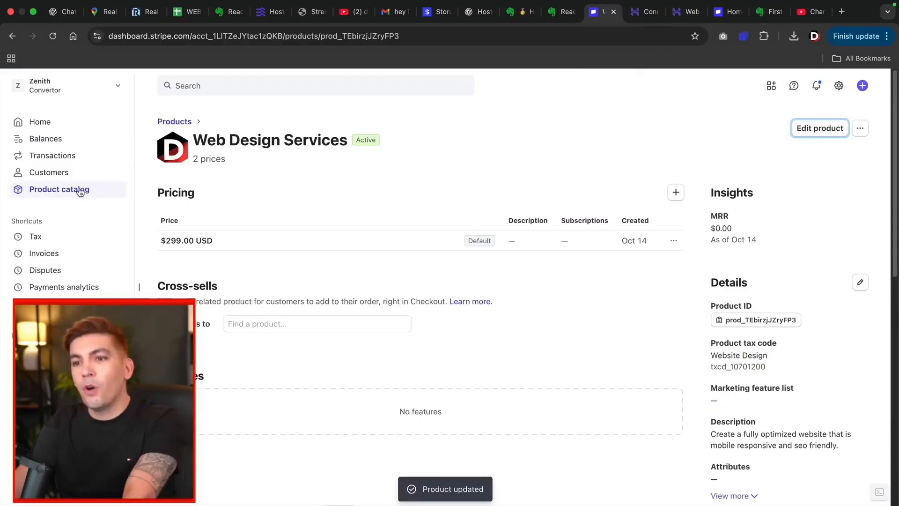
Step: Check Web Design Services now lists both prices, then return to the product catalog
{"action": "left_click", "coordinate": [70, 191]}
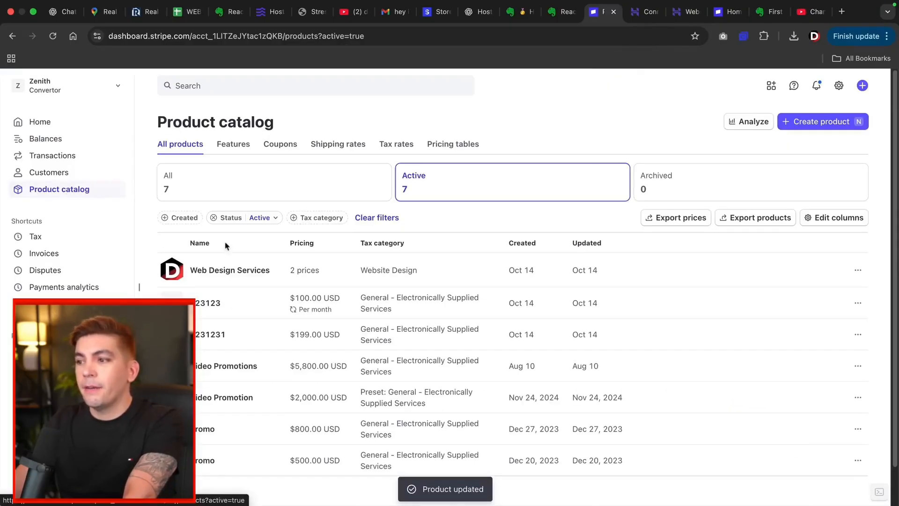
{"action": "left_click", "coordinate": [313, 271]}
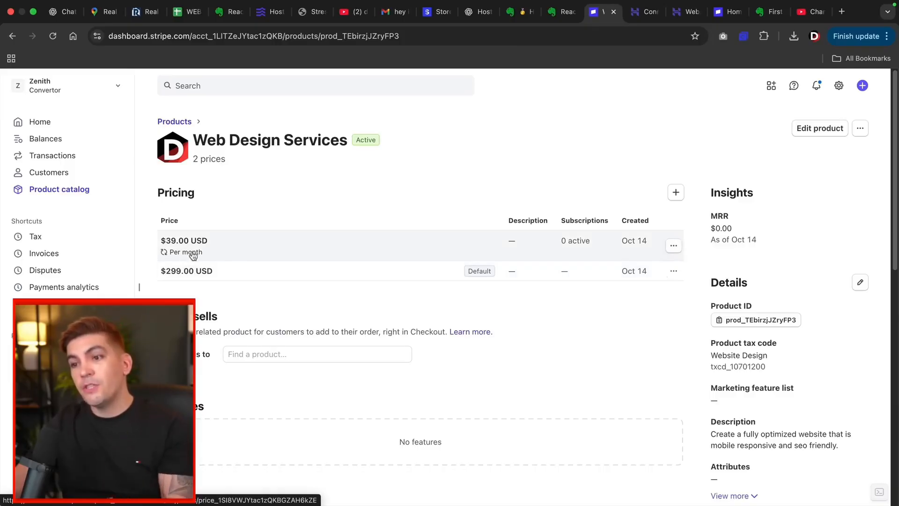
{"action": "left_click", "coordinate": [173, 121]}
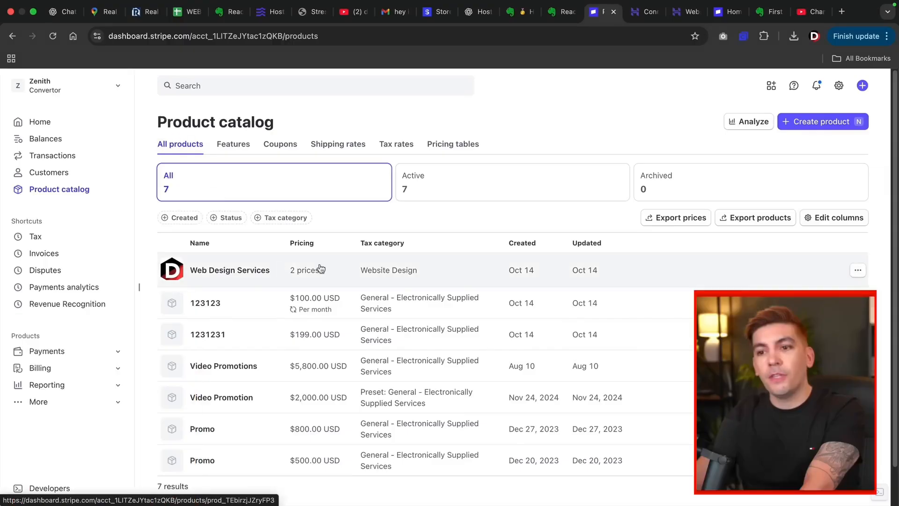
Step: Start a new draft invoice from the Invoices list
{"action": "left_click", "coordinate": [61, 257]}
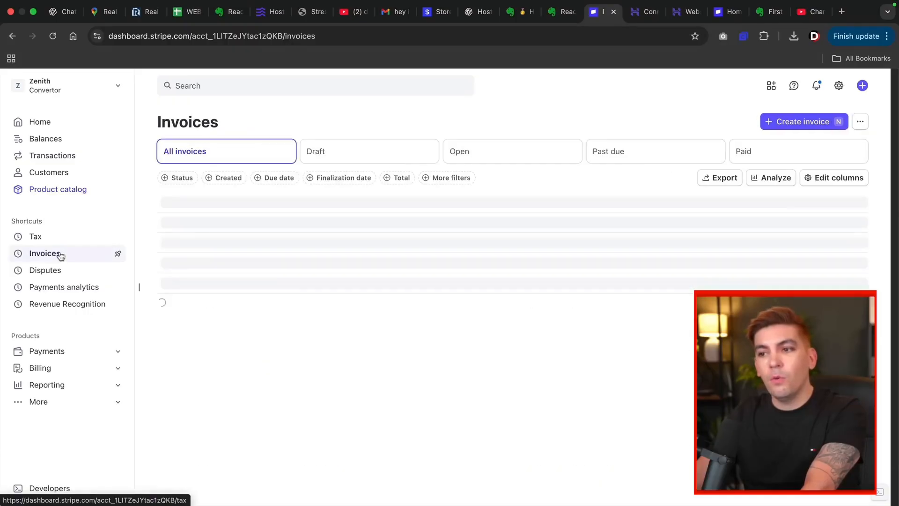
{"action": "left_click", "coordinate": [781, 130]}
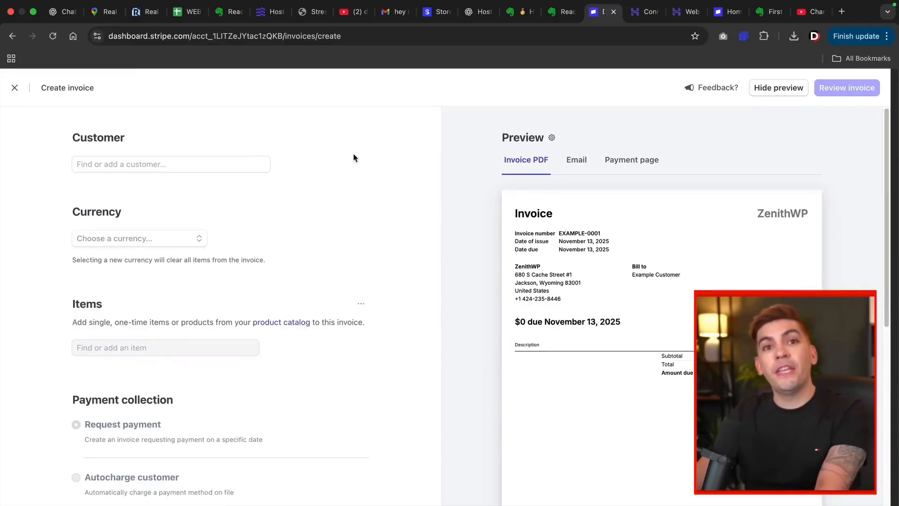
{"action": "left_click", "coordinate": [102, 165]}
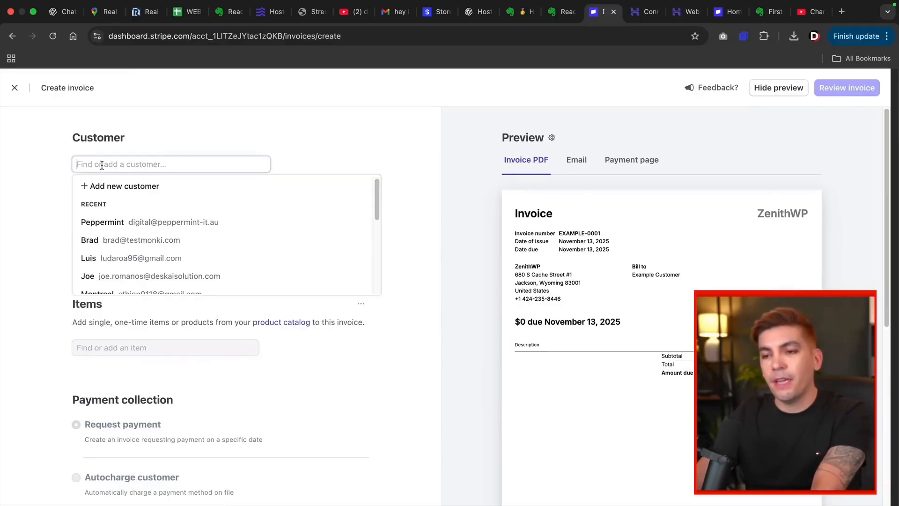
Step: Add a new customer to the invoice, entering the client's full name and e-mail address
{"action": "left_click", "coordinate": [112, 187]}
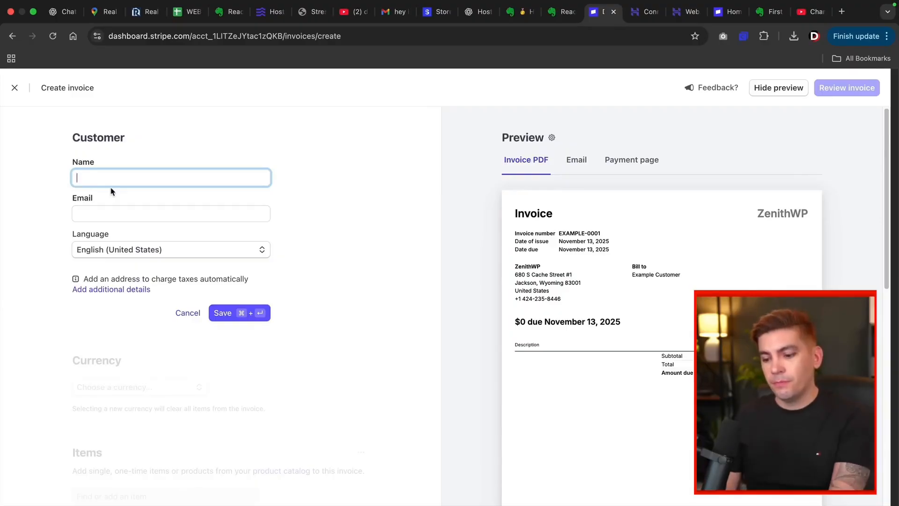
{"action": "type", "text": "Darrel Wilson"}
{"action": "key", "text": "Tab"}
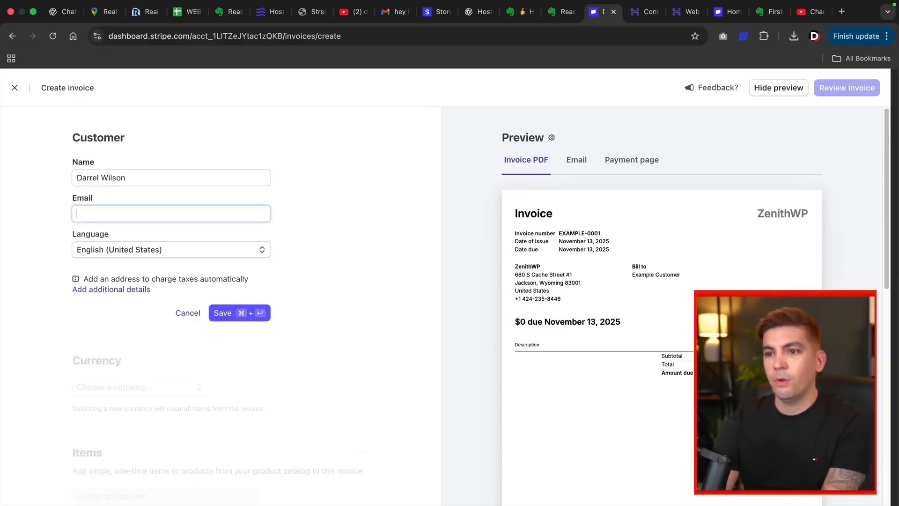
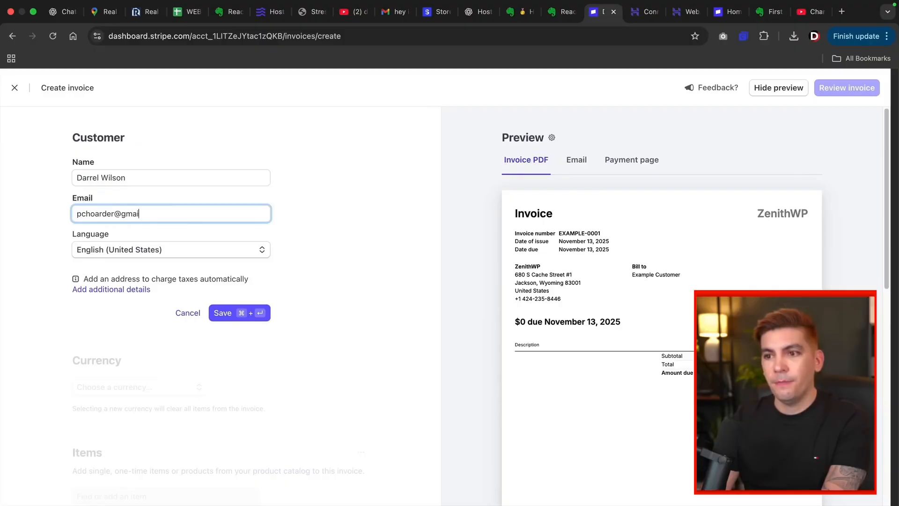
{"action": "left_click", "coordinate": [234, 313]}
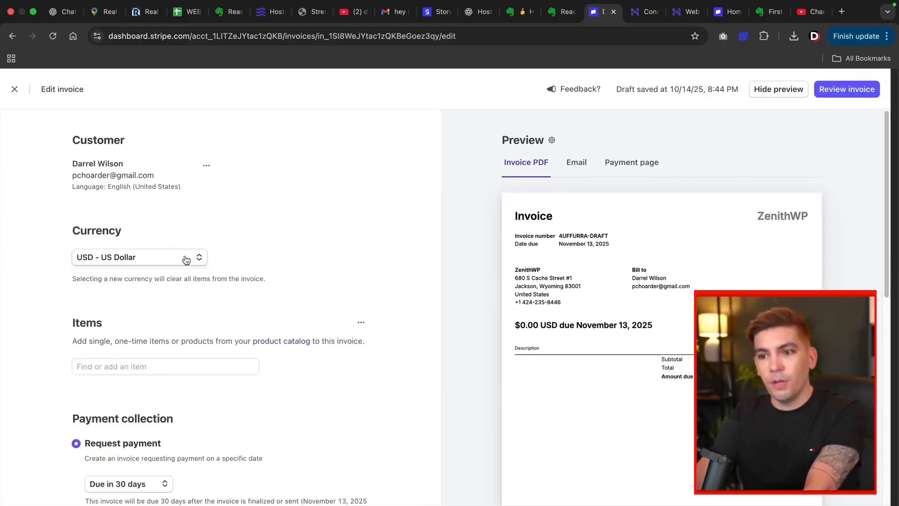
{"action": "scroll", "coordinate": [186, 260], "scroll_direction": "down", "scroll_amount": 5}
Step: Add Web Design Services as a $299.00 line item, quantity 1, with no coupon
{"action": "left_click", "coordinate": [131, 255]}
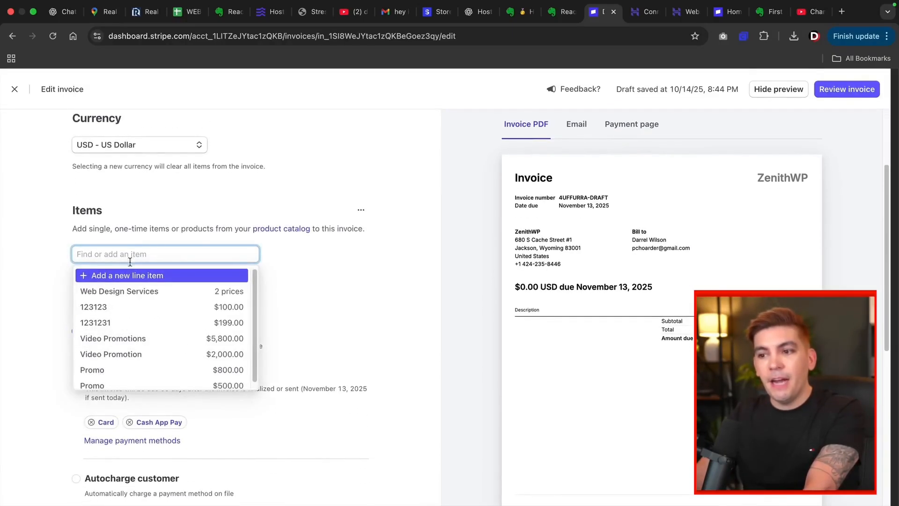
{"action": "left_click", "coordinate": [130, 292]}
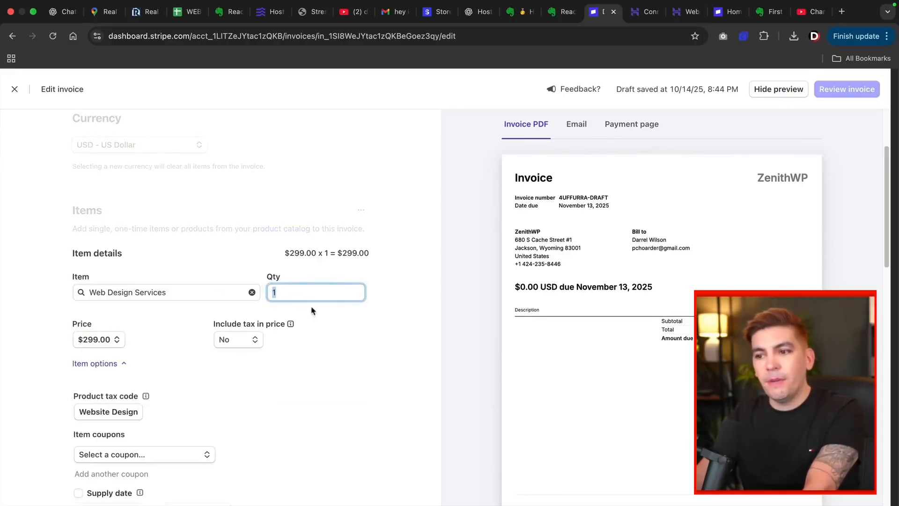
{"action": "left_click", "coordinate": [334, 330]}
{"action": "scroll", "coordinate": [345, 335], "scroll_direction": "down", "scroll_amount": 5}
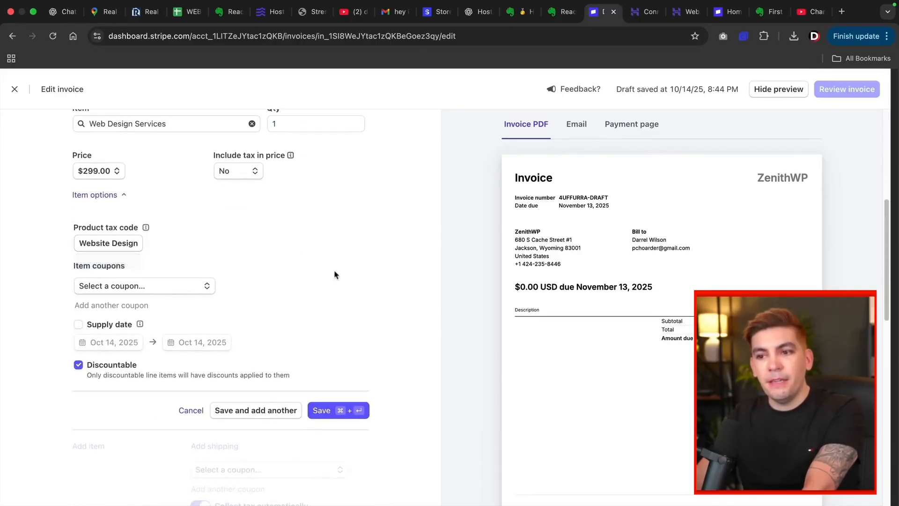
{"action": "left_click", "coordinate": [188, 292]}
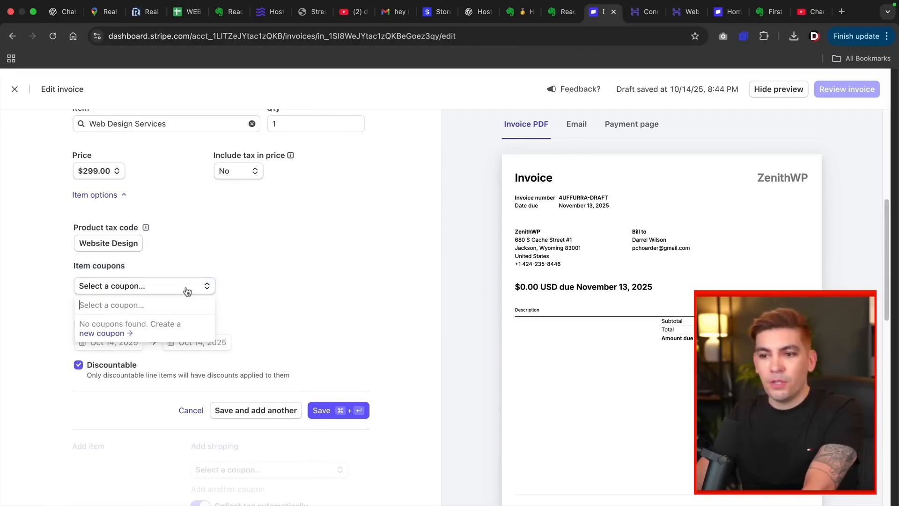
{"action": "left_click", "coordinate": [272, 266]}
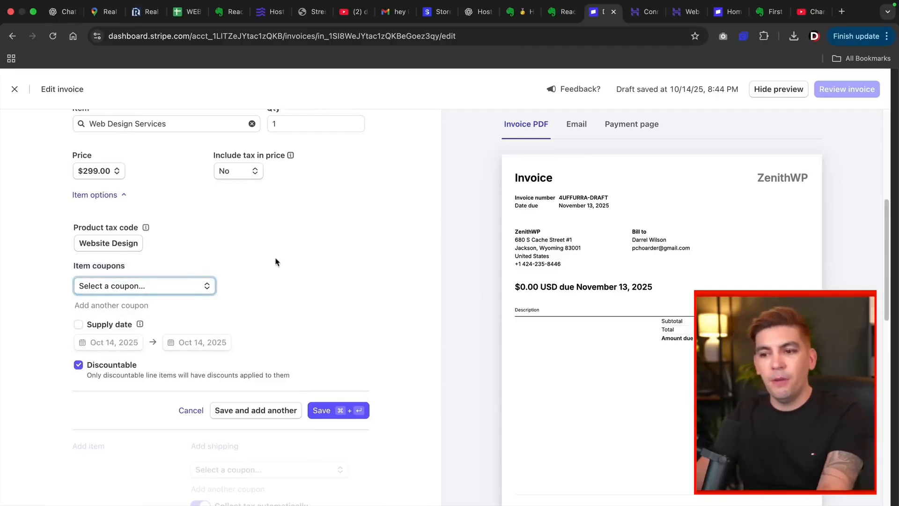
{"action": "scroll", "coordinate": [247, 273], "scroll_direction": "up", "scroll_amount": 2}
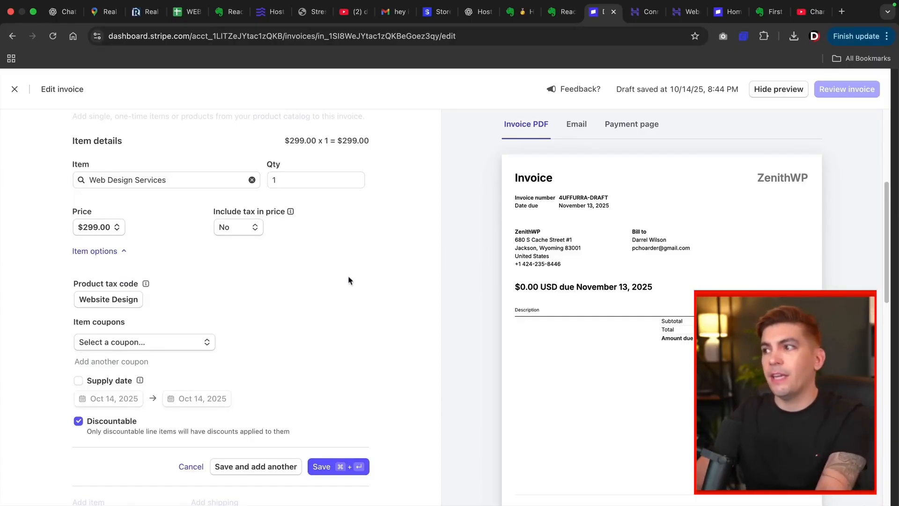
{"action": "left_click", "coordinate": [578, 126]}
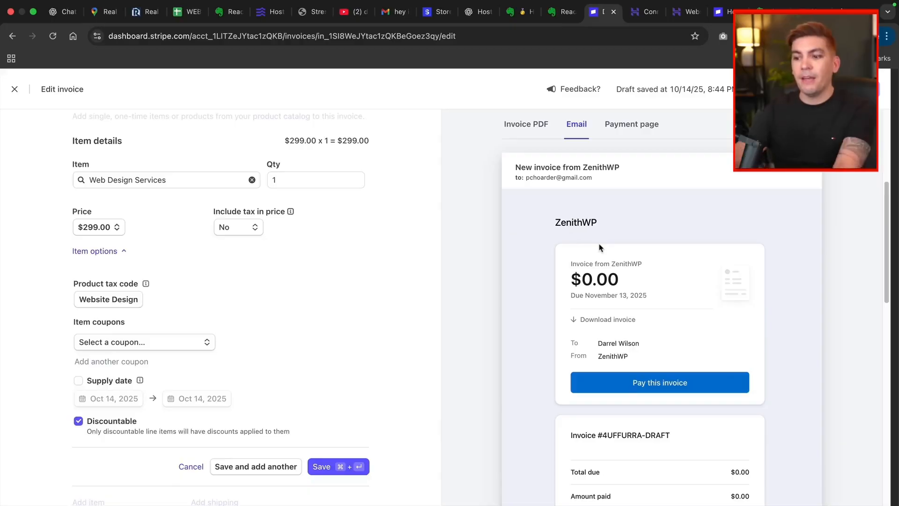
{"action": "left_click", "coordinate": [334, 474]}
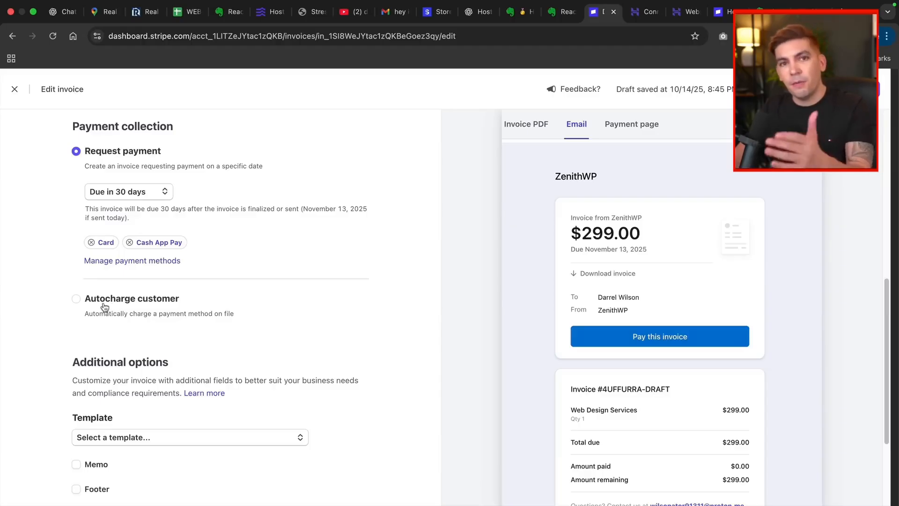
{"action": "scroll", "coordinate": [105, 307], "scroll_direction": "down", "scroll_amount": 3}
{"action": "scroll", "coordinate": [259, 304], "scroll_direction": "up", "scroll_amount": 3}
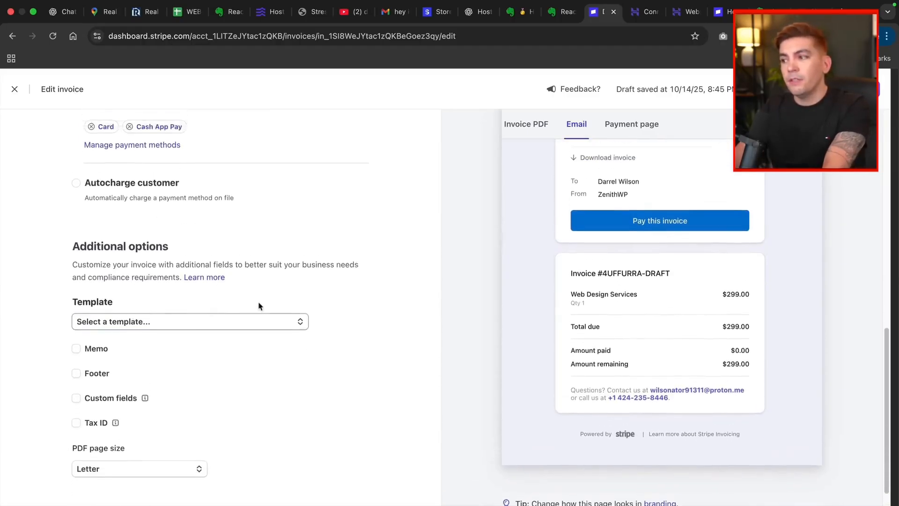
{"action": "scroll", "coordinate": [142, 363], "scroll_direction": "down", "scroll_amount": 2}
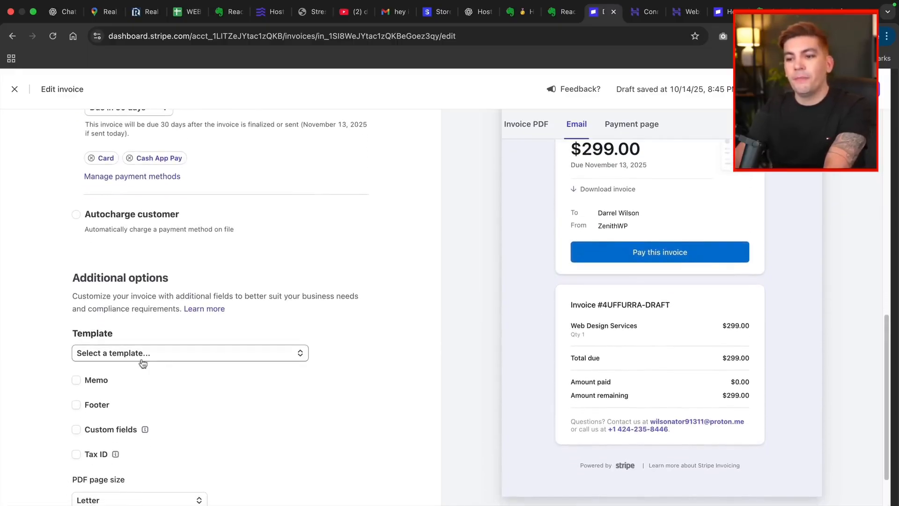
Step: Give the invoice the memo 'Web Design Services' and look over the draft
{"action": "left_click", "coordinate": [77, 380]}
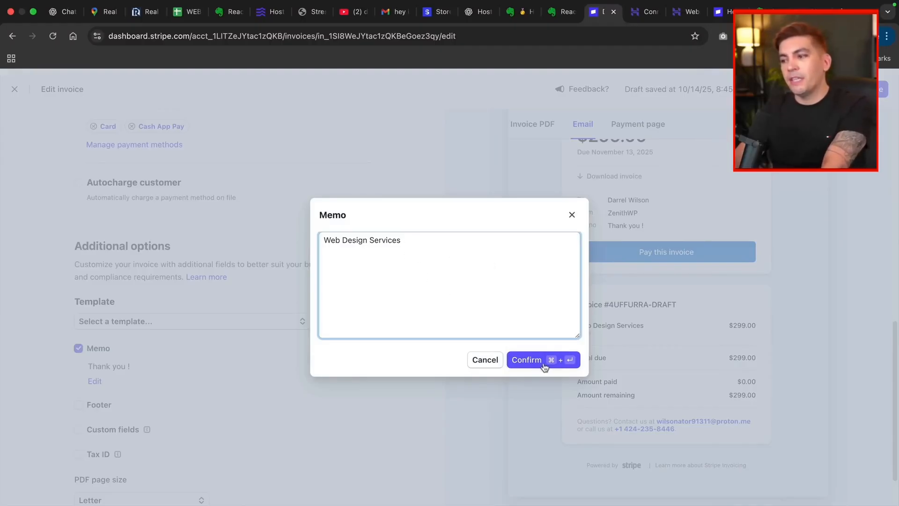
{"action": "left_click", "coordinate": [539, 360]}
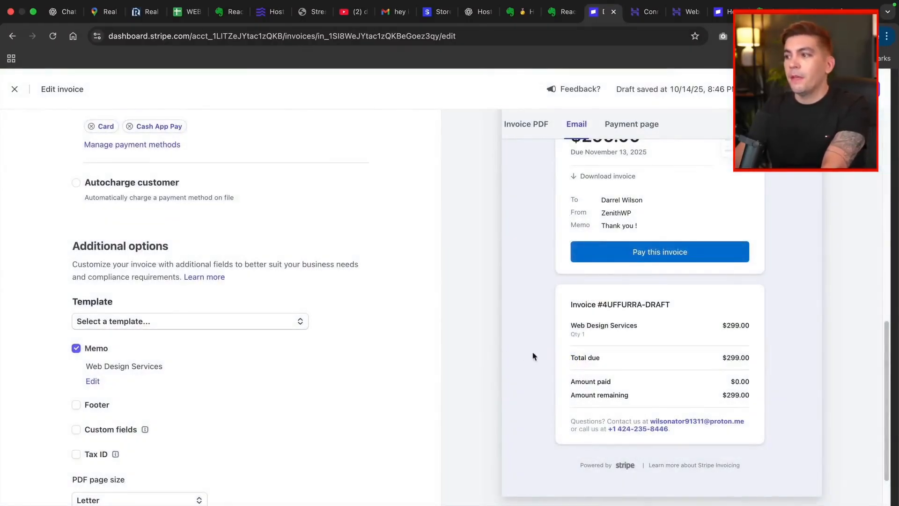
{"action": "scroll", "coordinate": [554, 356], "scroll_direction": "up", "scroll_amount": 1}
{"action": "scroll", "coordinate": [553, 356], "scroll_direction": "up", "scroll_amount": 2}
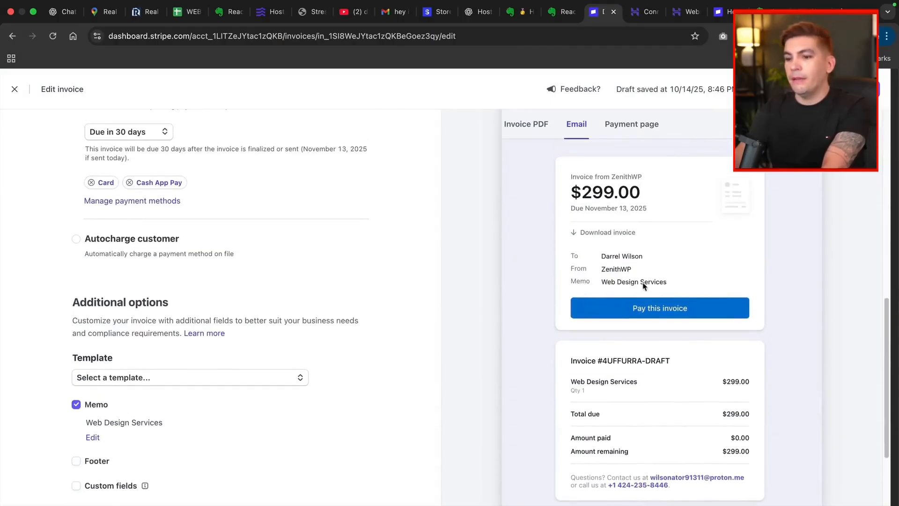
{"action": "scroll", "coordinate": [361, 341], "scroll_direction": "down", "scroll_amount": 5}
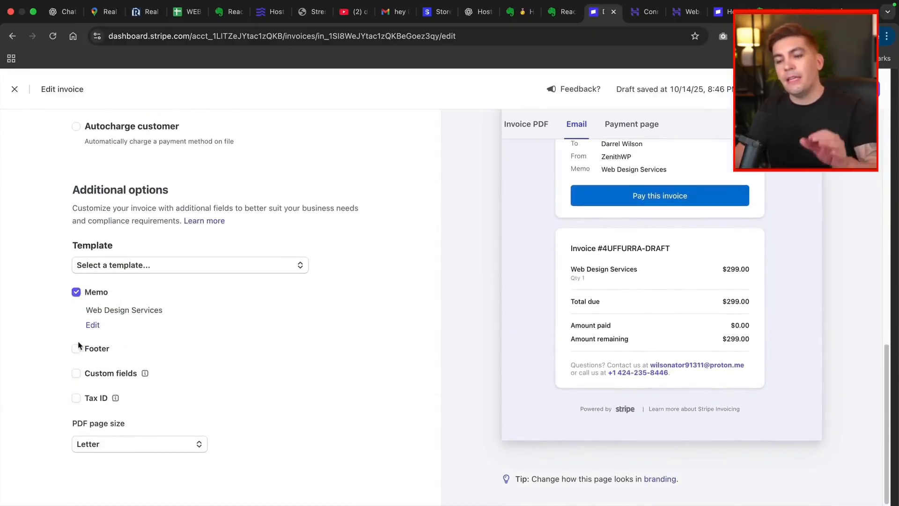
{"action": "scroll", "coordinate": [581, 291], "scroll_direction": "up", "scroll_amount": 6}
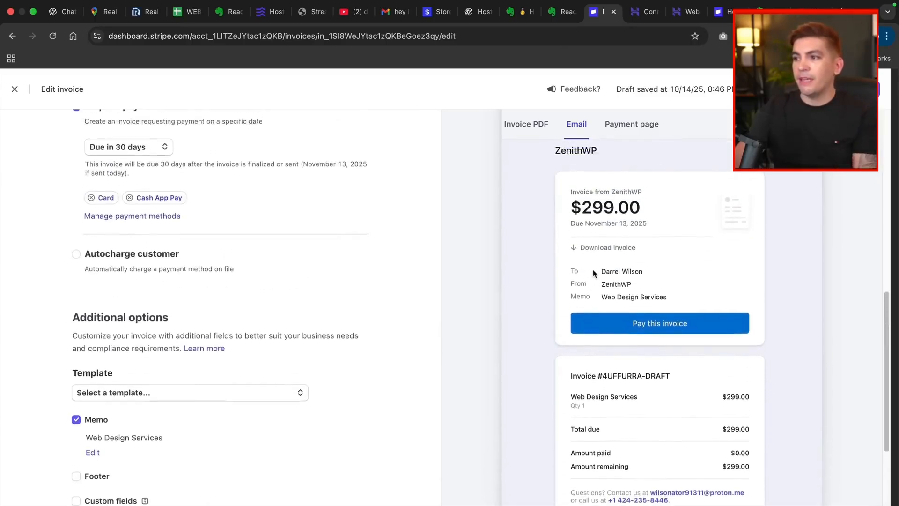
{"action": "scroll", "coordinate": [476, 281], "scroll_direction": "down", "scroll_amount": 6}
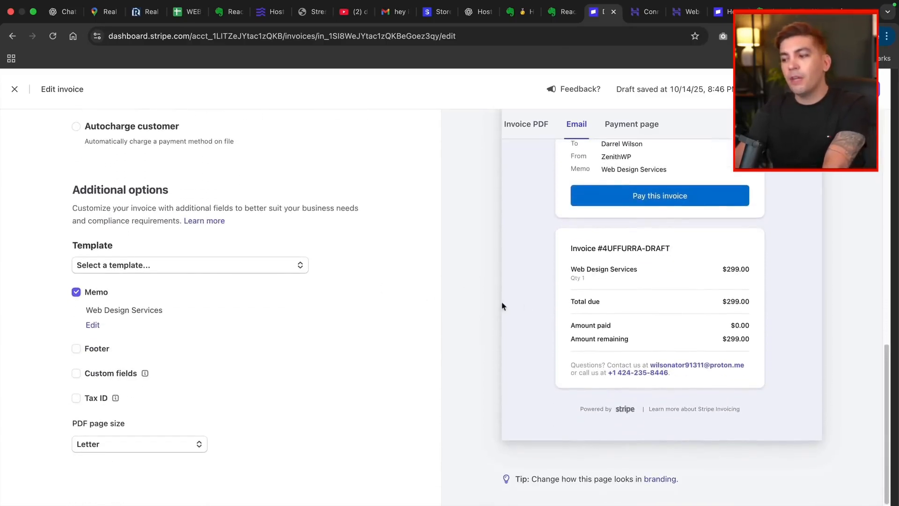
{"action": "scroll", "coordinate": [502, 306], "scroll_direction": "up", "scroll_amount": 10}
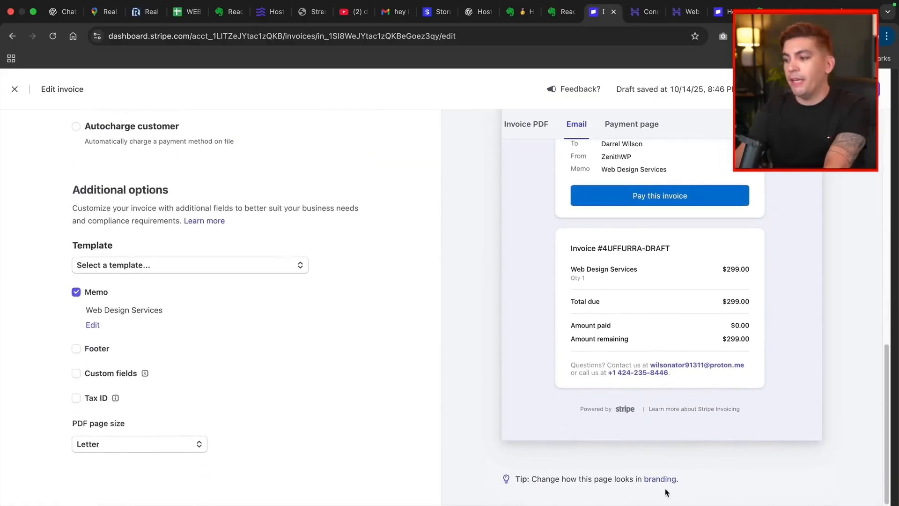
Step: Inspect the invoice branding's brand colour without changing it
{"action": "left_click", "coordinate": [662, 482]}
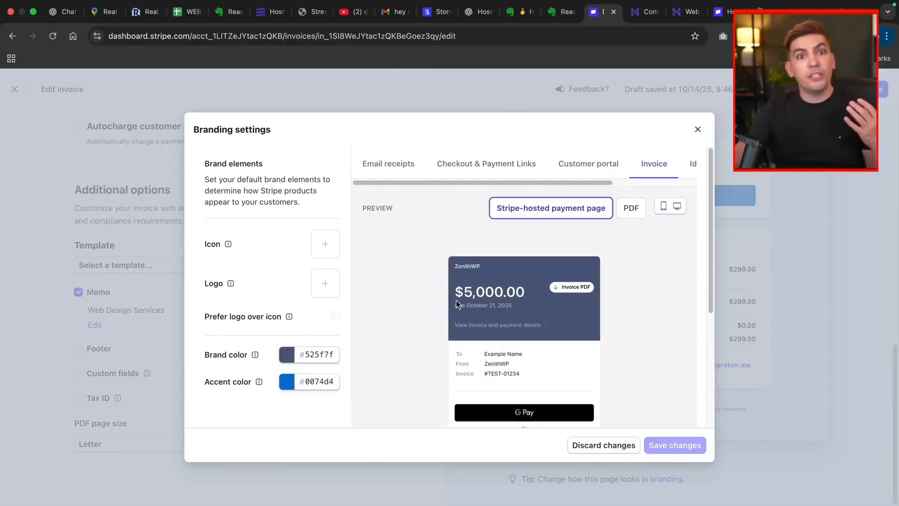
{"action": "left_click", "coordinate": [287, 358]}
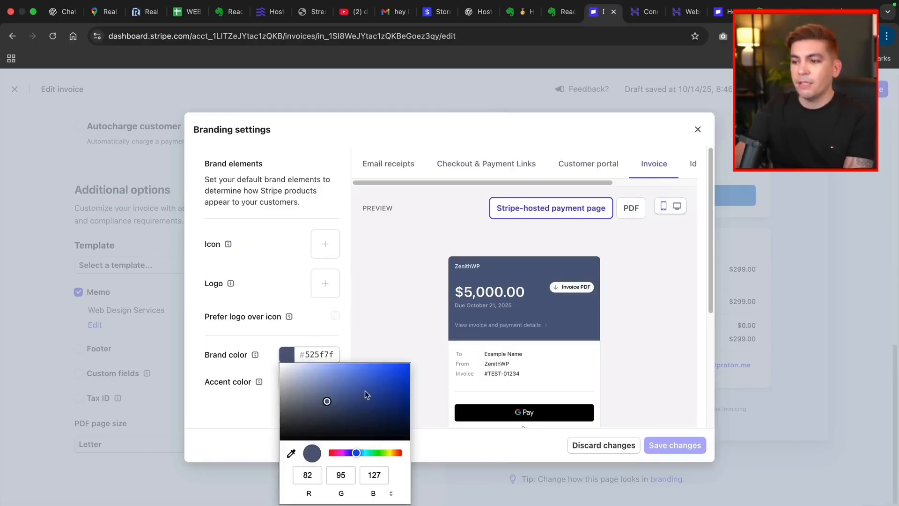
{"action": "left_click", "coordinate": [274, 281]}
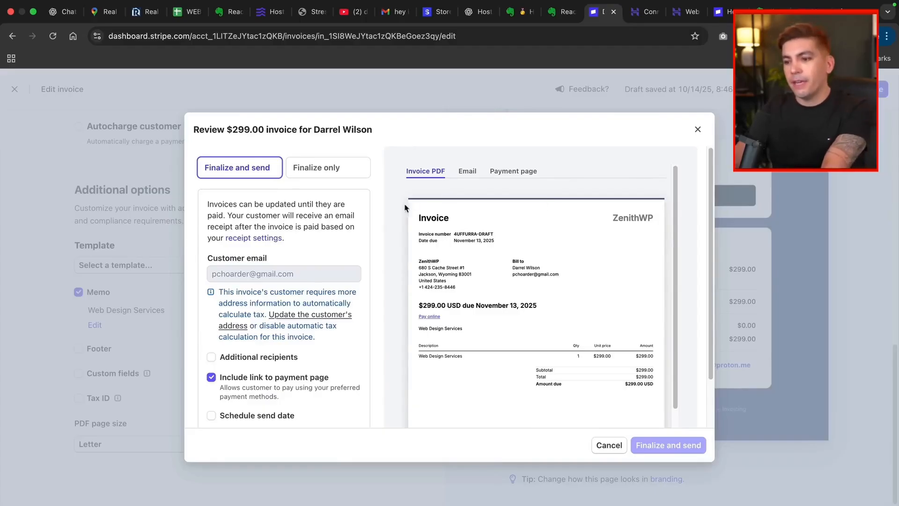
Step: Preview the email version of the $299.00 invoice before sending
{"action": "left_click", "coordinate": [468, 172]}
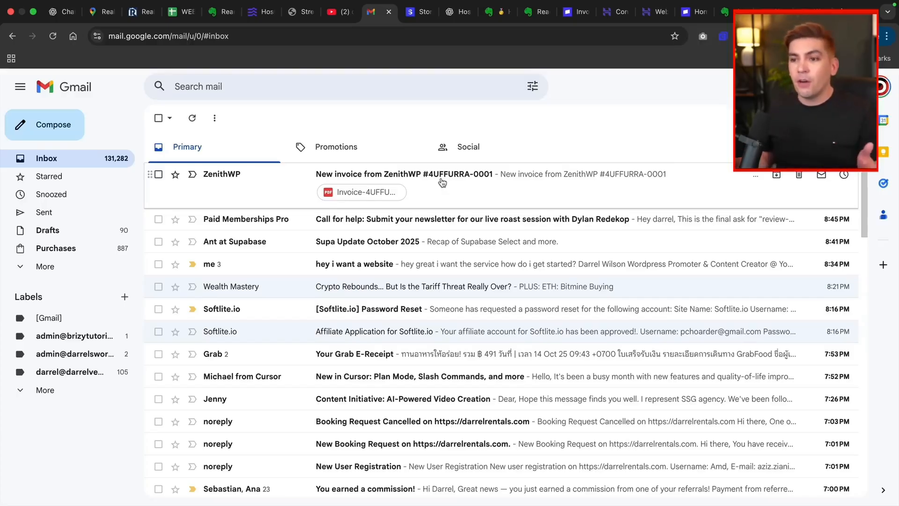
Step: Open the ZenithWP invoice email and follow 'Pay this invoice' to the payment page
{"action": "left_click", "coordinate": [462, 176]}
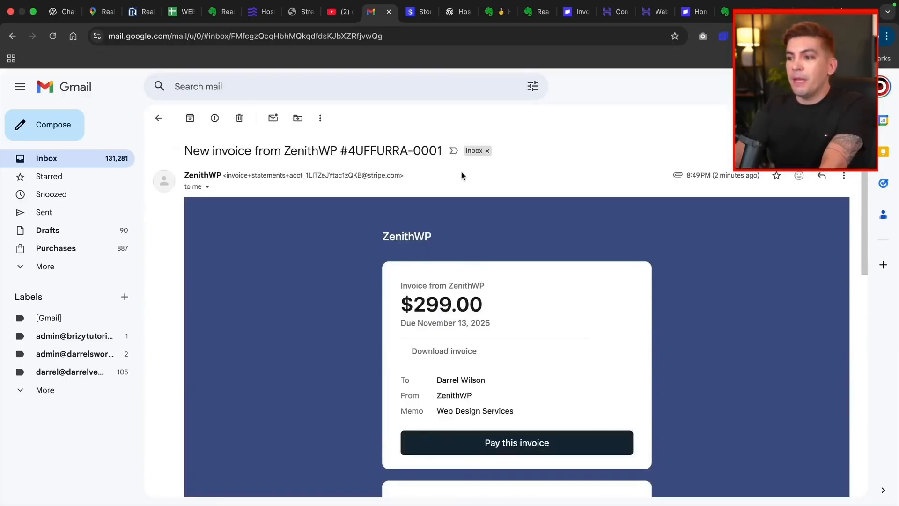
{"action": "scroll", "coordinate": [499, 282], "scroll_direction": "down", "scroll_amount": 3}
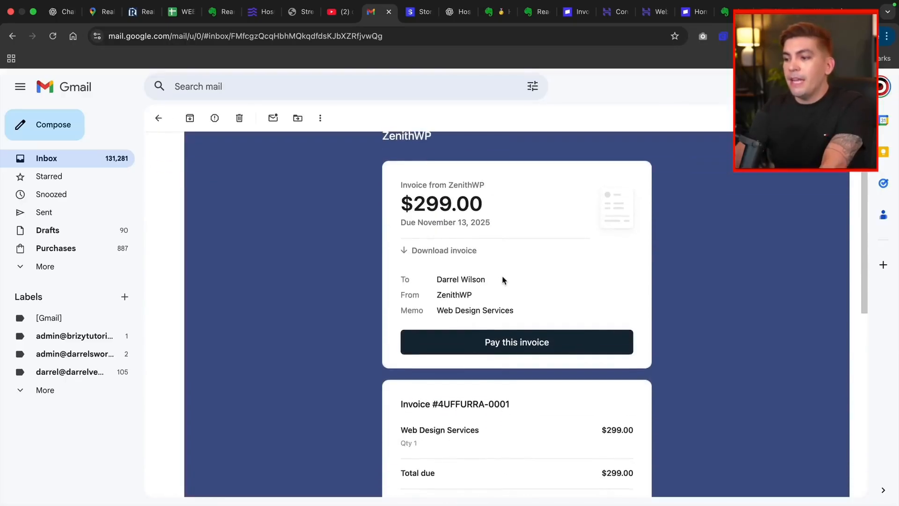
{"action": "left_click", "coordinate": [505, 330]}
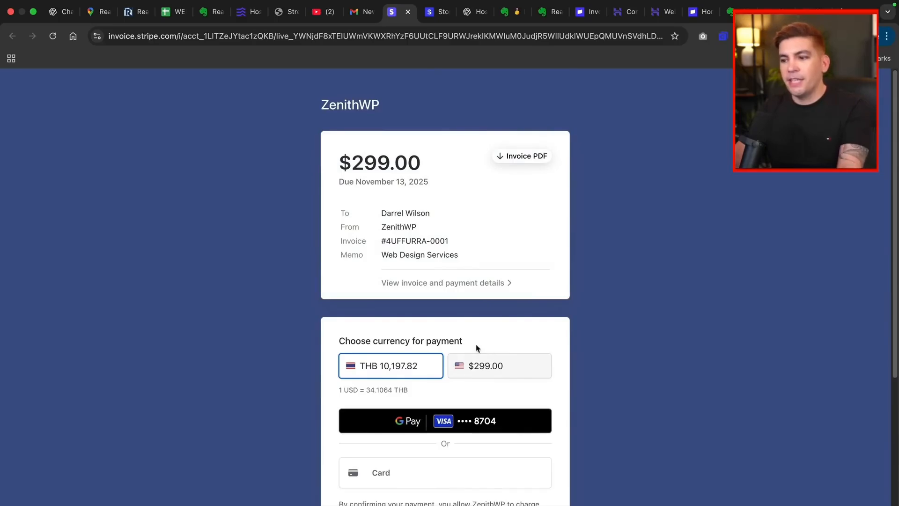
Step: Choose to pay in US dollars at $299.00 and view the card payment form
{"action": "left_click", "coordinate": [477, 371]}
{"action": "scroll", "coordinate": [426, 301], "scroll_direction": "down", "scroll_amount": 6}
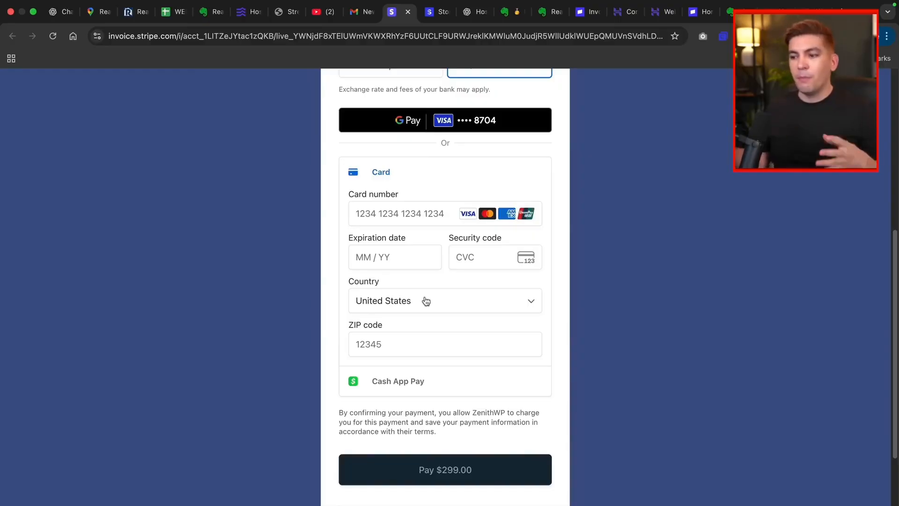
{"action": "scroll", "coordinate": [427, 463], "scroll_direction": "up", "scroll_amount": 6}
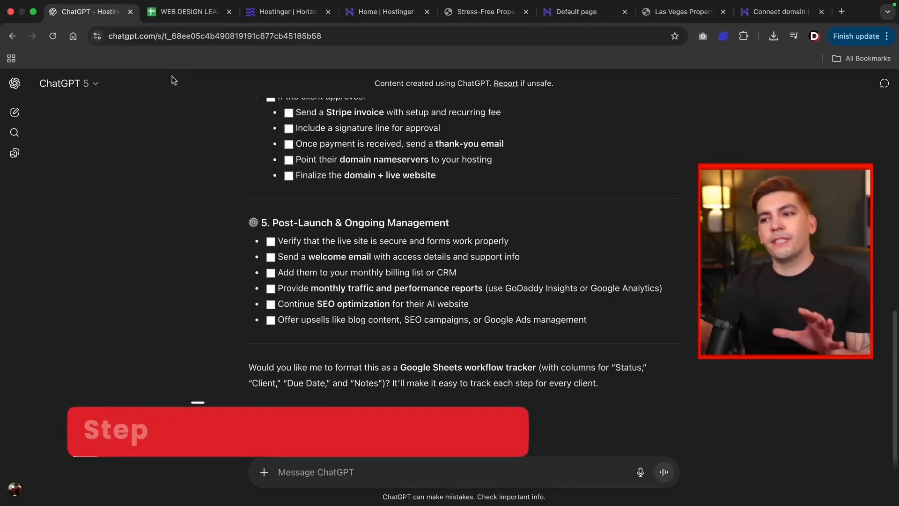
Step: Note the Post-Launch & Ongoing Management checklist section, then switch to the Hostinger home dashboard
{"action": "left_click_drag", "start_coordinate": [280, 226], "coordinate": [410, 231]}
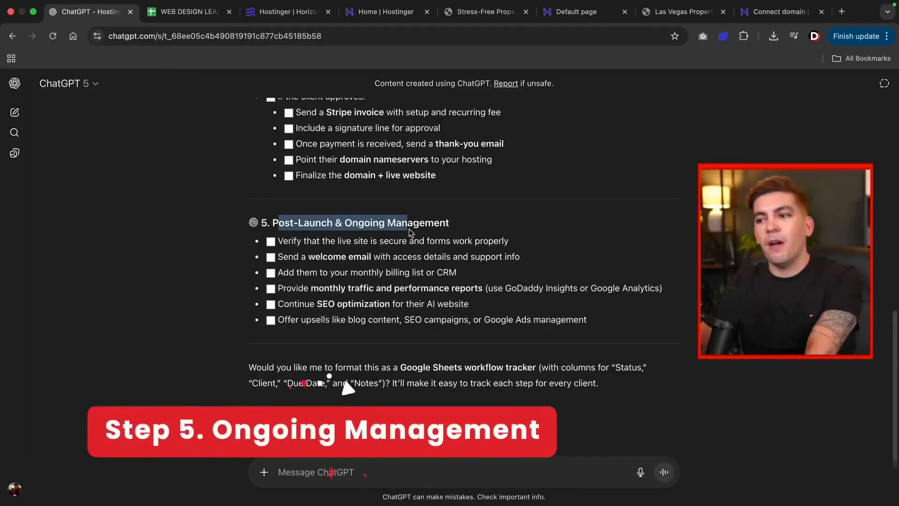
{"action": "left_click", "coordinate": [417, 223]}
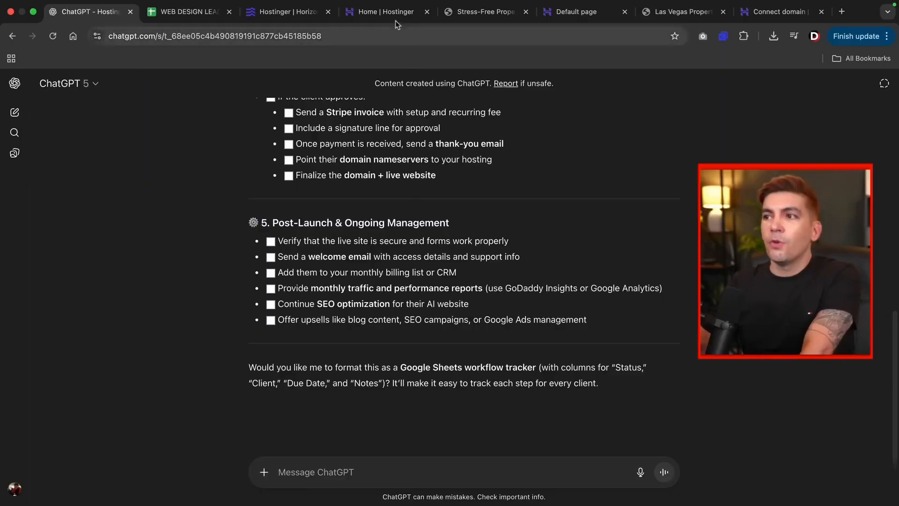
{"action": "left_click", "coordinate": [396, 14]}
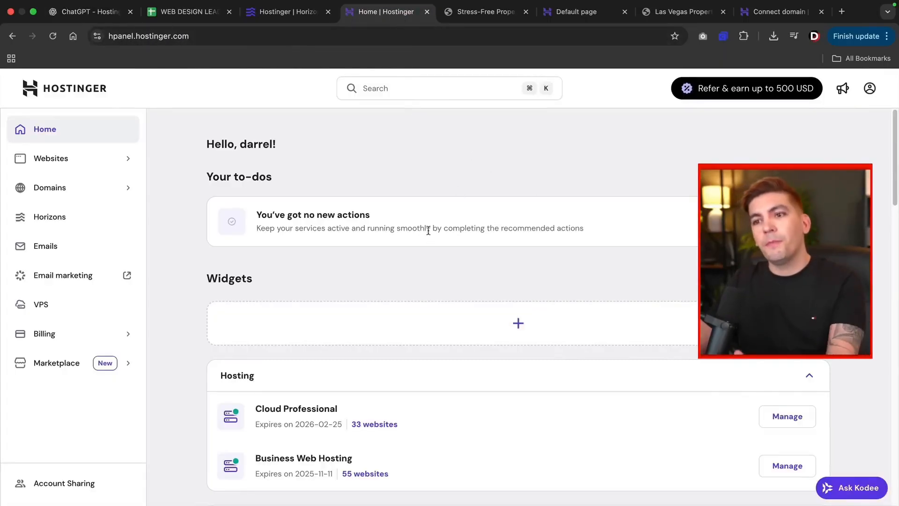
Step: Browse the Websites list of 55 Business Web Hosting sites and return to the top
{"action": "left_click", "coordinate": [82, 164]}
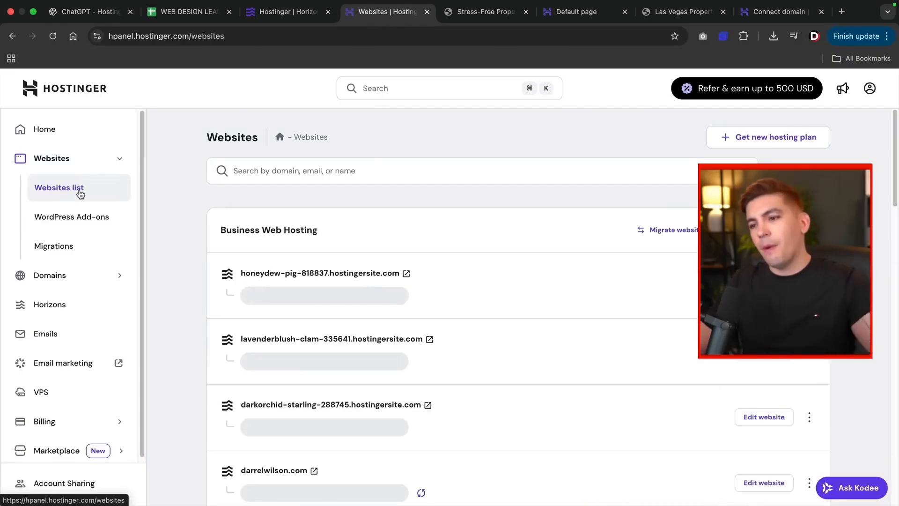
{"action": "scroll", "coordinate": [291, 258], "scroll_direction": "down", "scroll_amount": 2}
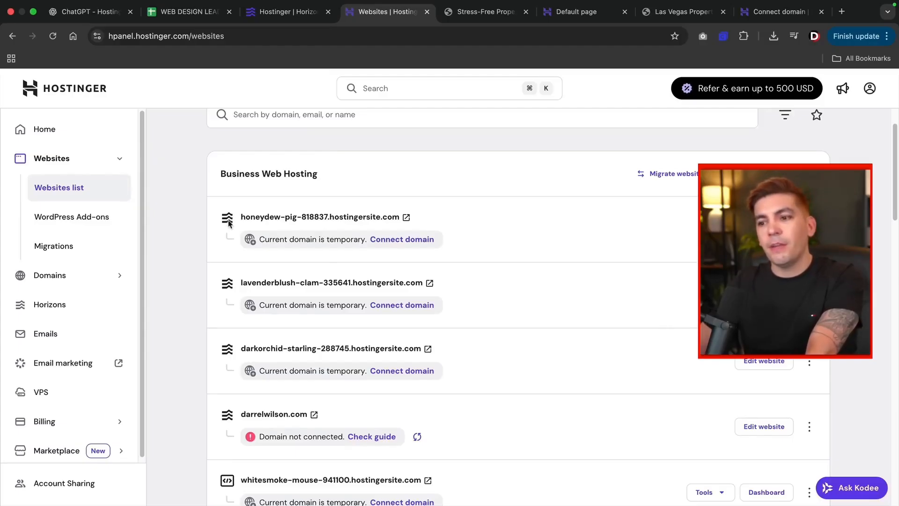
{"action": "scroll", "coordinate": [228, 222], "scroll_direction": "down", "scroll_amount": 10}
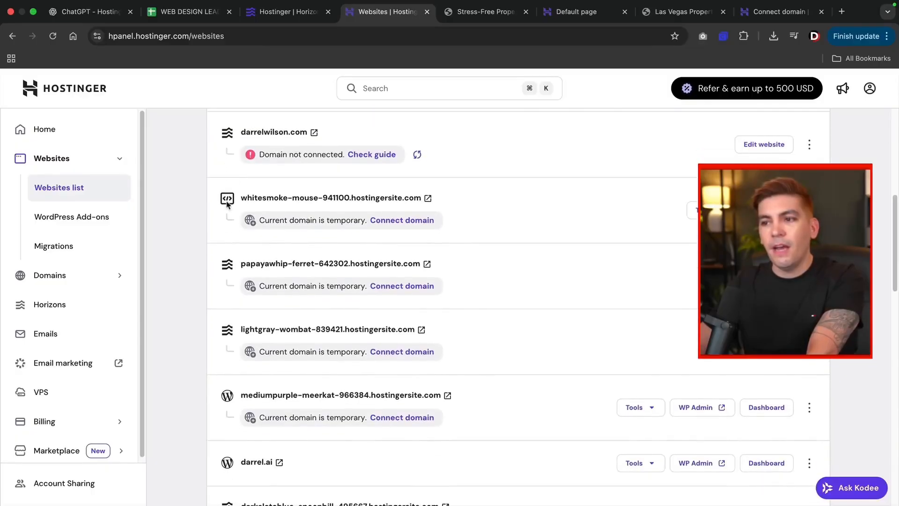
{"action": "scroll", "coordinate": [220, 244], "scroll_direction": "down", "scroll_amount": 4}
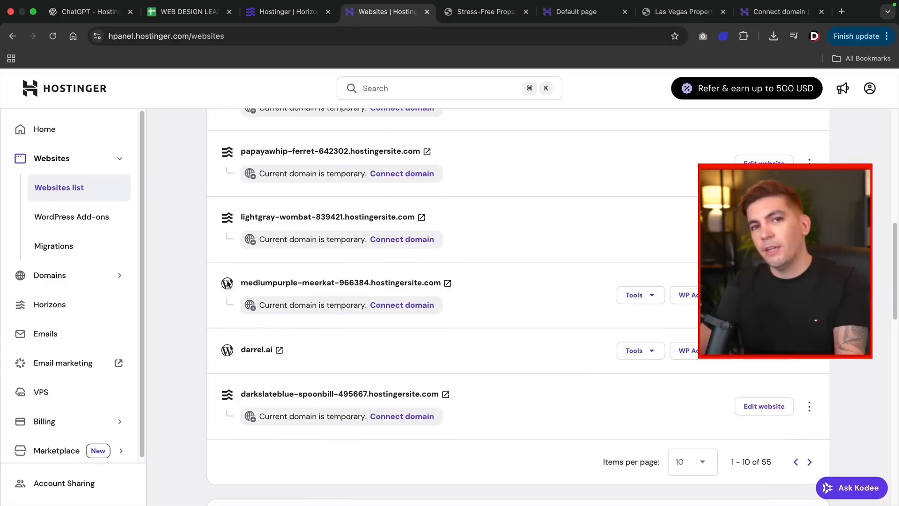
{"action": "scroll", "coordinate": [228, 283], "scroll_direction": "up", "scroll_amount": 15}
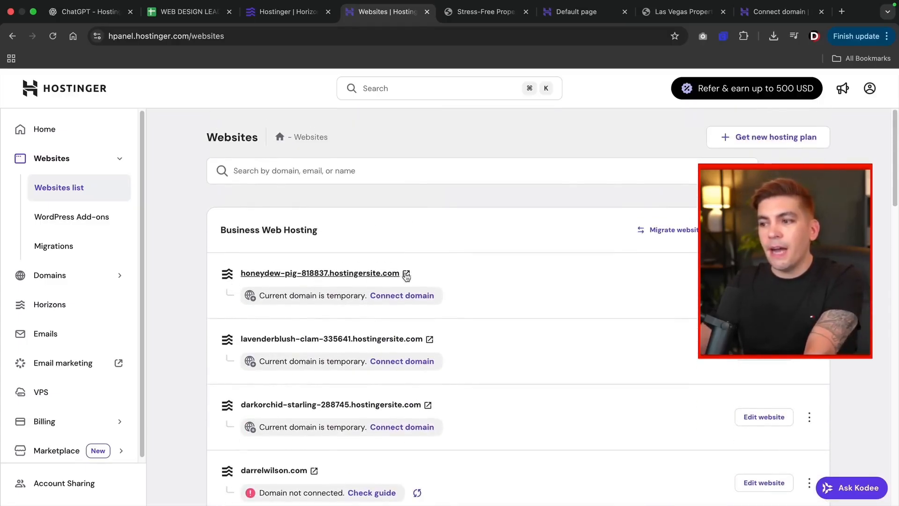
{"action": "left_click", "coordinate": [407, 274]}
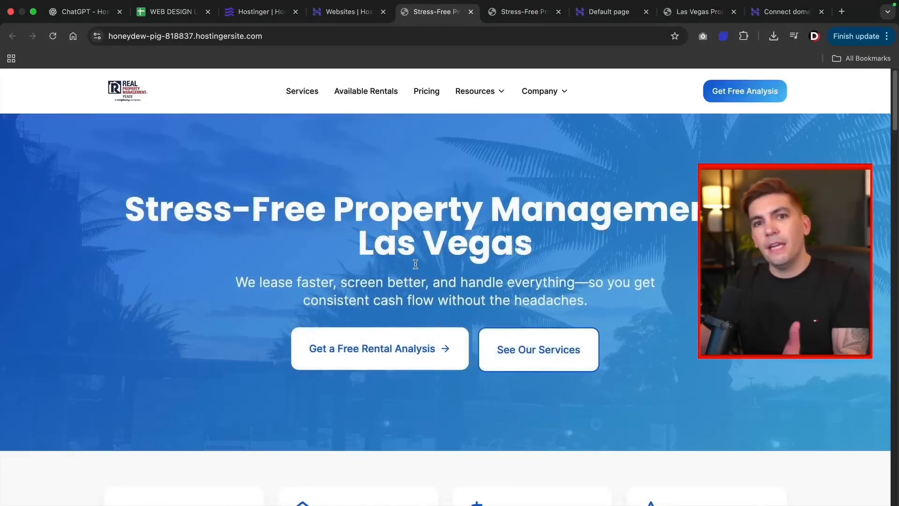
{"action": "left_click", "coordinate": [352, 13]}
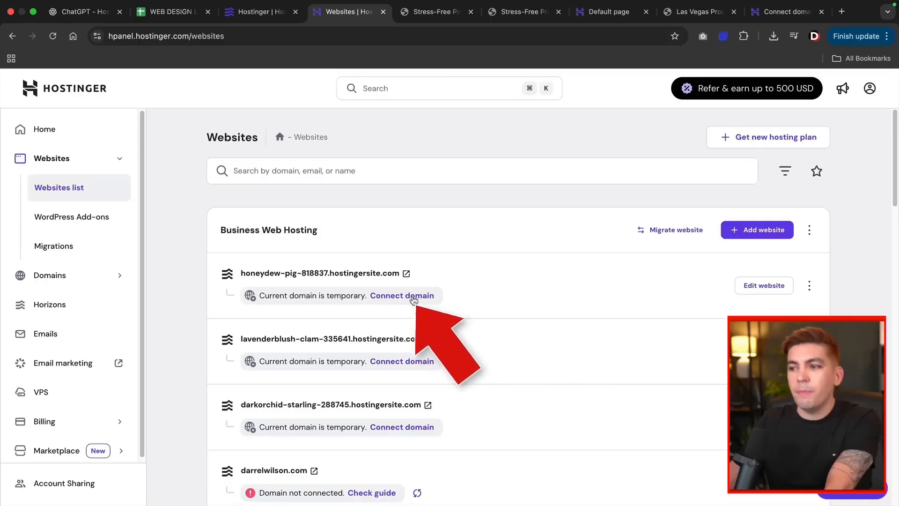
Step: Enter rpmpeace.com, copied from its own tab without the trailing slash, as the domain to connect
{"action": "left_click", "coordinate": [414, 348]}
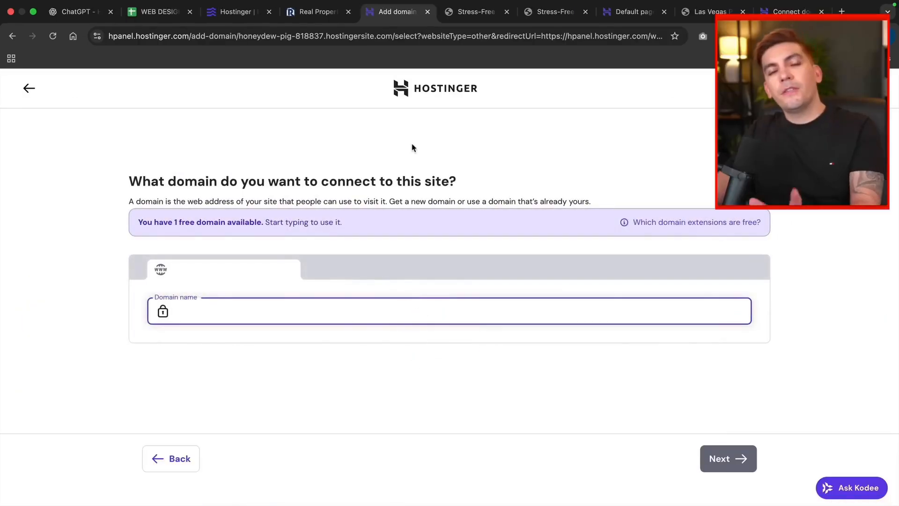
{"action": "left_click", "coordinate": [318, 11]}
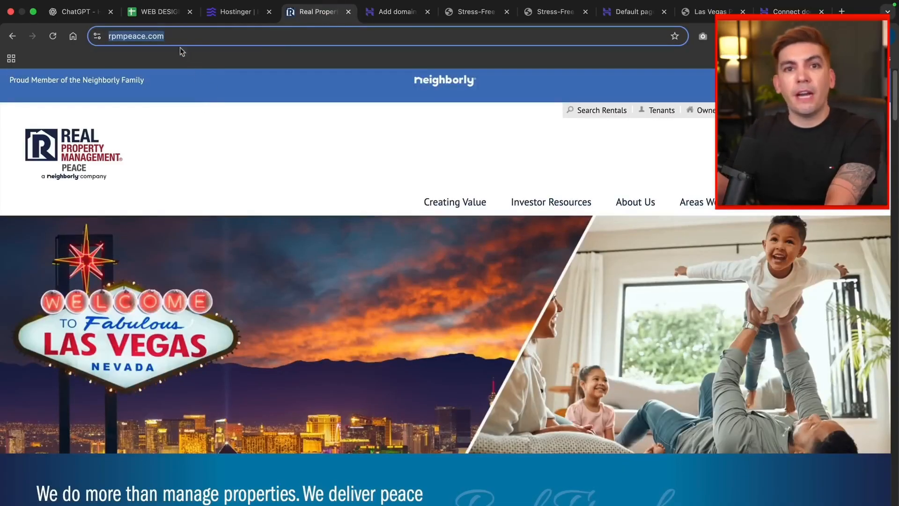
{"action": "left_click", "coordinate": [147, 37]}
{"action": "right_click", "coordinate": [147, 37]}
{"action": "left_click", "coordinate": [178, 125]}
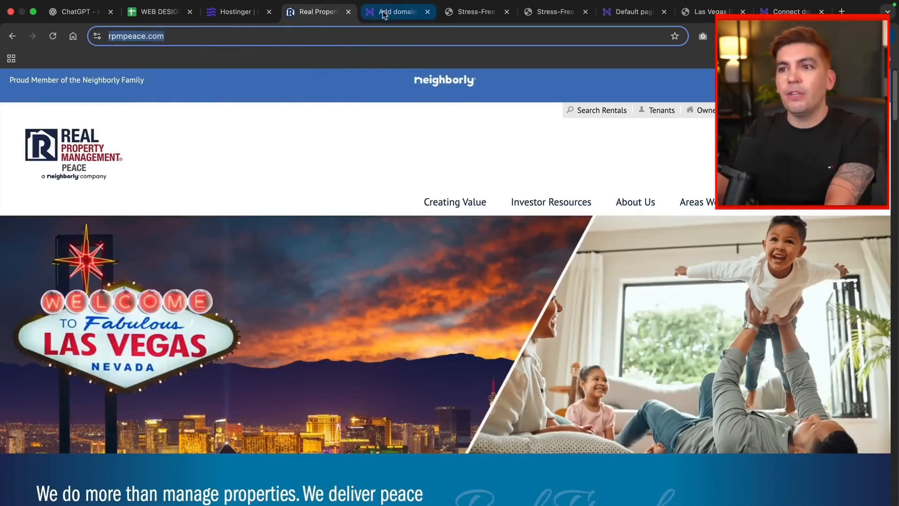
{"action": "left_click", "coordinate": [398, 11]}
{"action": "right_click", "coordinate": [207, 310]}
{"action": "left_click", "coordinate": [236, 387]}
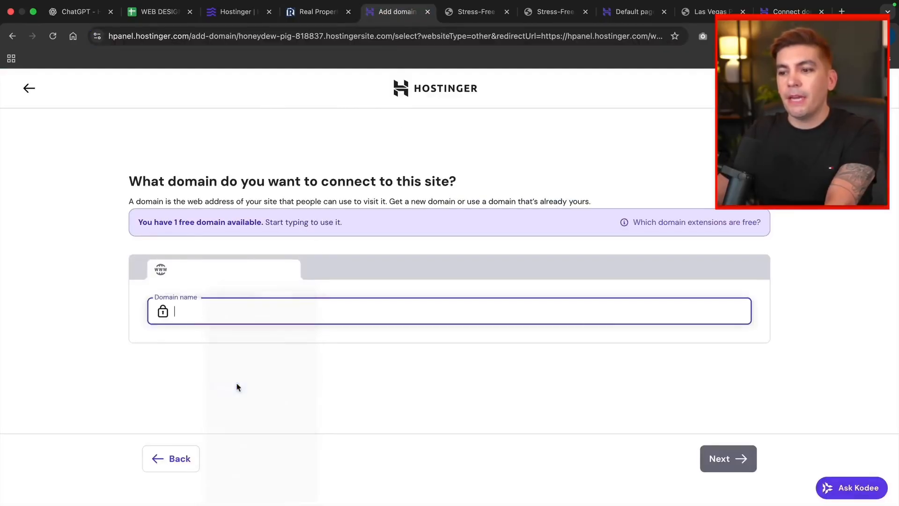
{"action": "key", "text": "BackSpace"}
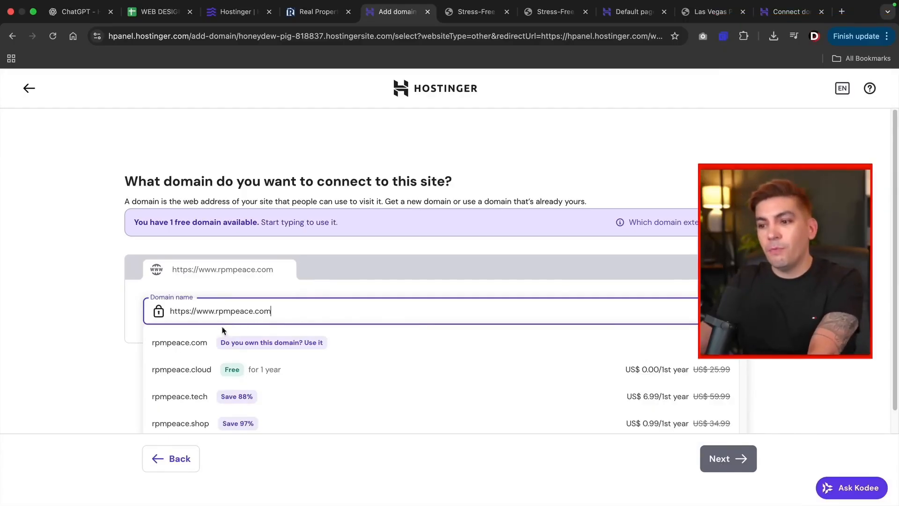
Step: Connect rpmpeace.com as an already-owned domain and view its ns1/ns2.dns-parking.com nameserver guide
{"action": "left_click", "coordinate": [281, 343]}
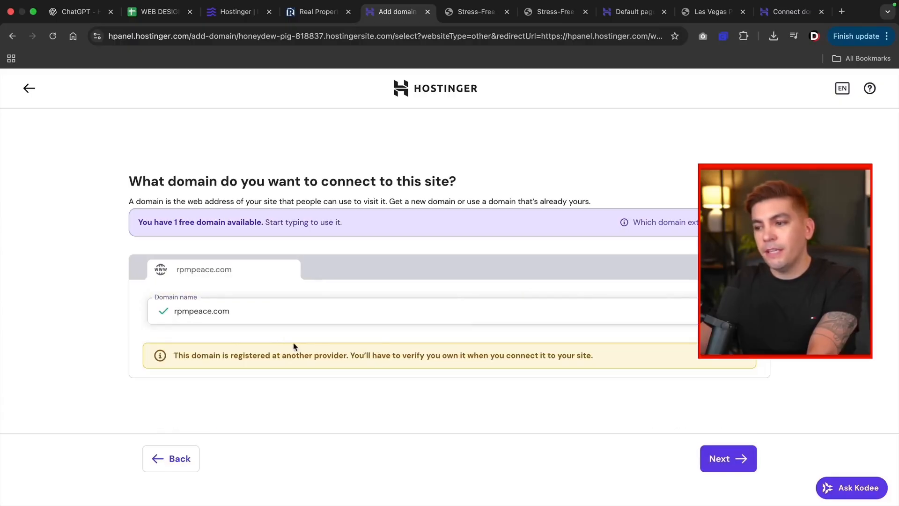
{"action": "left_click", "coordinate": [715, 457]}
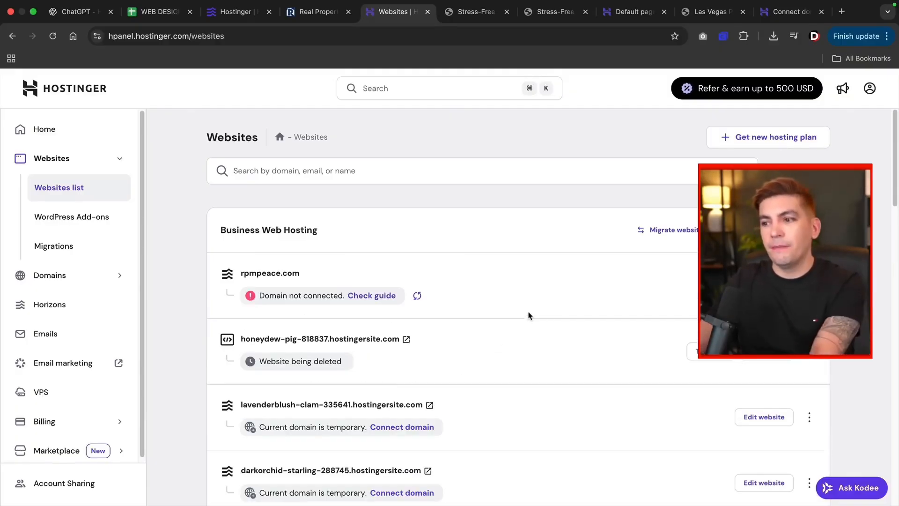
{"action": "left_click", "coordinate": [369, 295]}
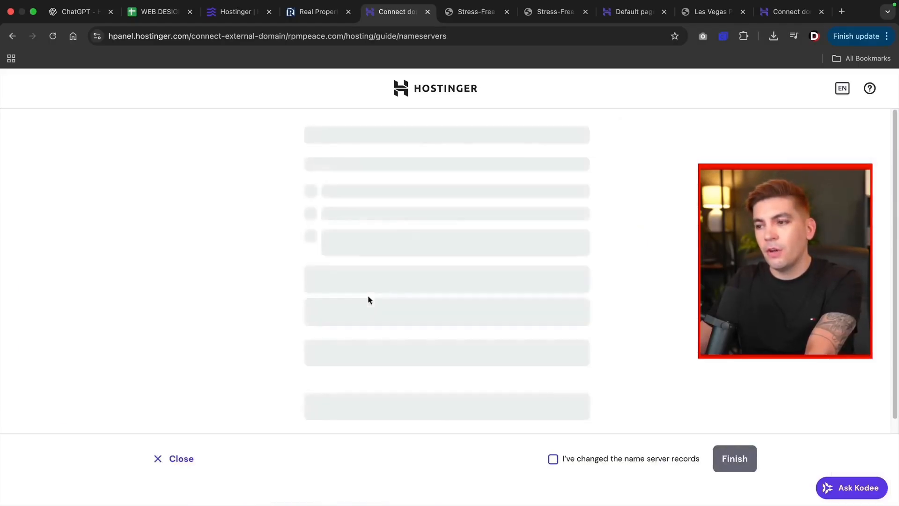
{"action": "scroll", "coordinate": [445, 277], "scroll_direction": "down", "scroll_amount": 2}
{"action": "scroll", "coordinate": [446, 276], "scroll_direction": "up", "scroll_amount": 2}
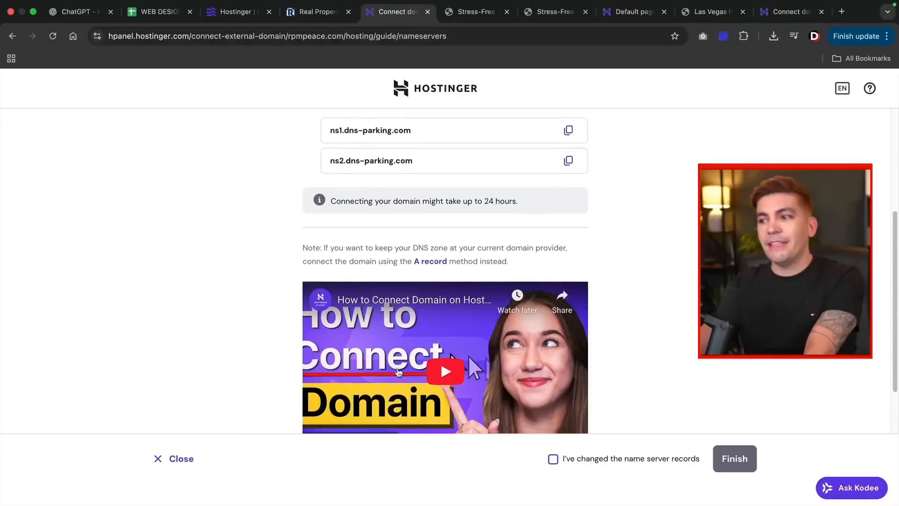
Step: Watch the domain-connection tutorial at lower volume and full screen, from 0:16 to 0:20
{"action": "scroll", "coordinate": [399, 372], "scroll_direction": "down", "scroll_amount": 2}
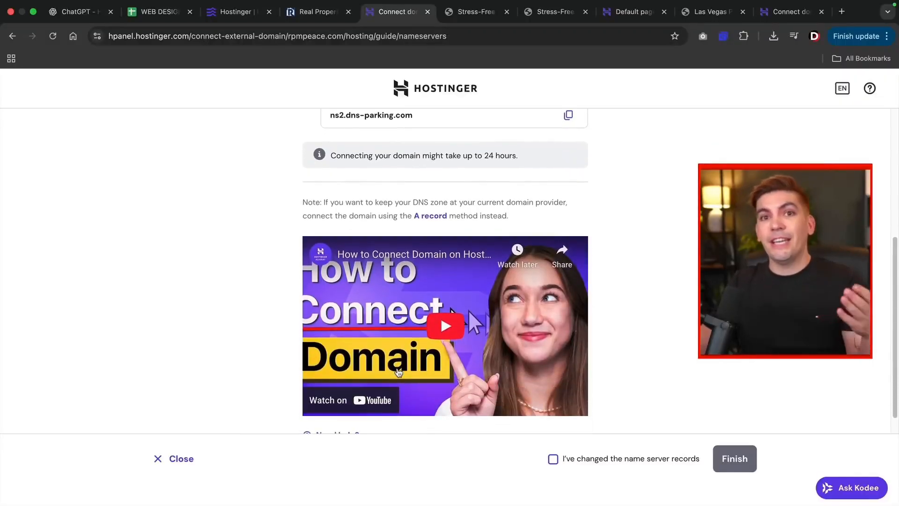
{"action": "left_click", "coordinate": [410, 360]}
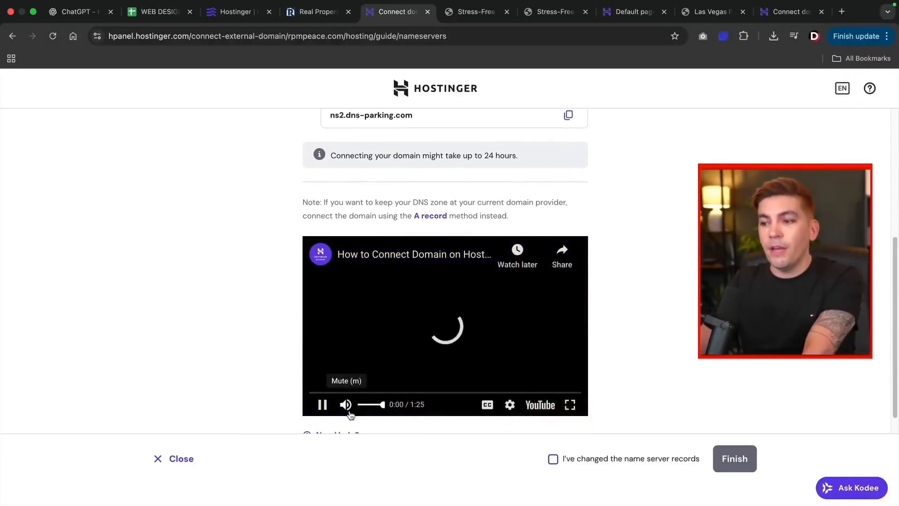
{"action": "left_click", "coordinate": [369, 404]}
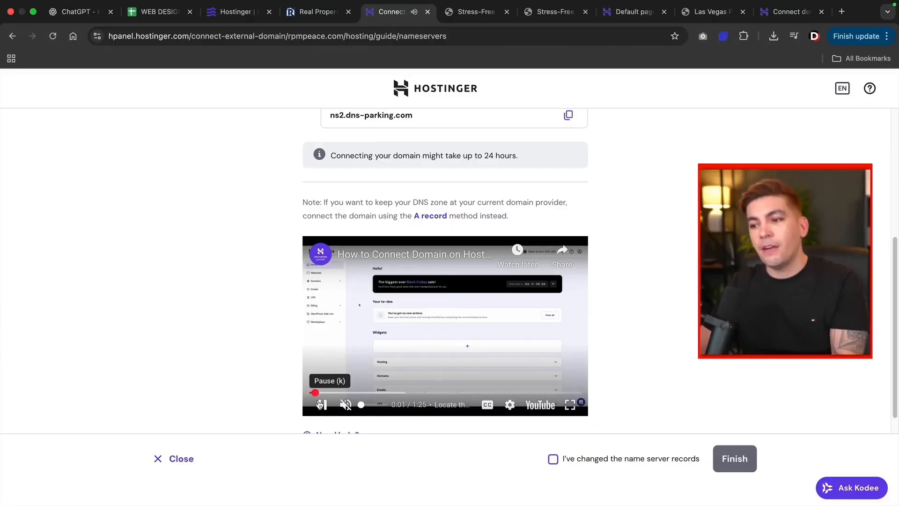
{"action": "left_click", "coordinate": [363, 392]}
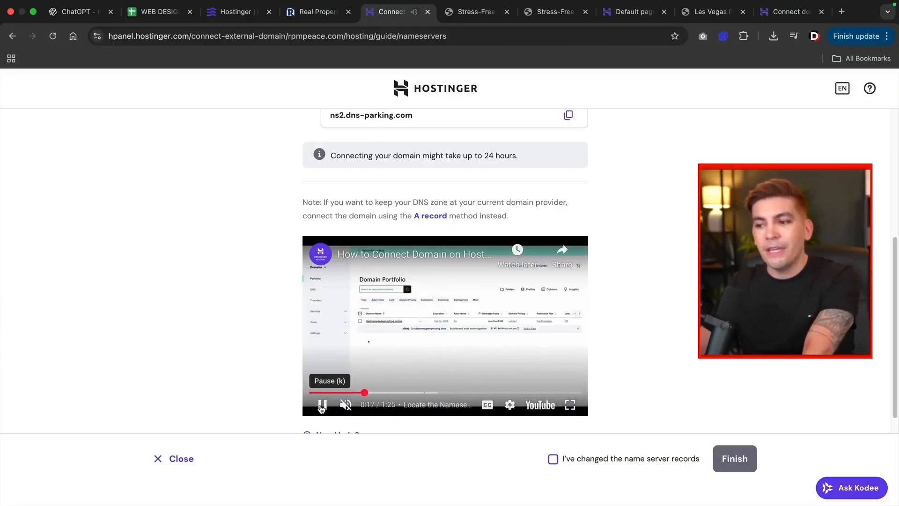
{"action": "left_click", "coordinate": [322, 405]}
{"action": "left_click", "coordinate": [564, 315]}
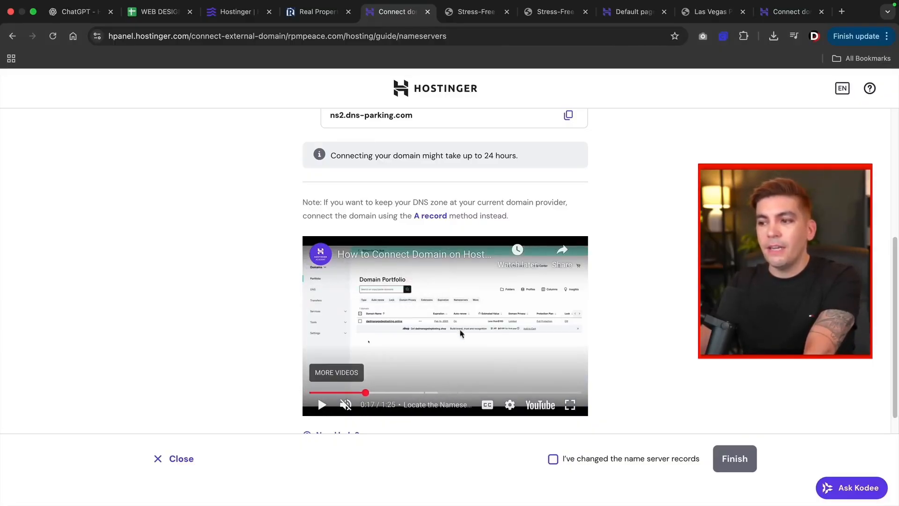
{"action": "left_click", "coordinate": [569, 406]}
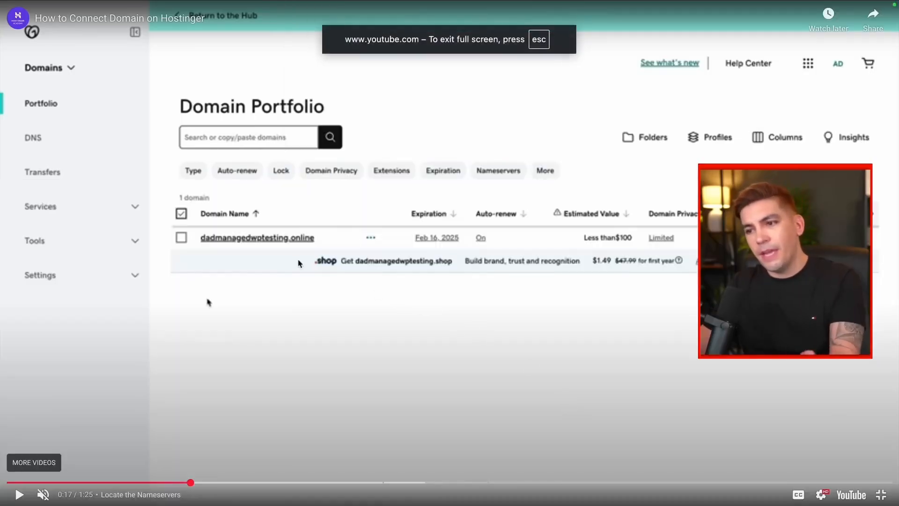
{"action": "left_click", "coordinate": [19, 495]}
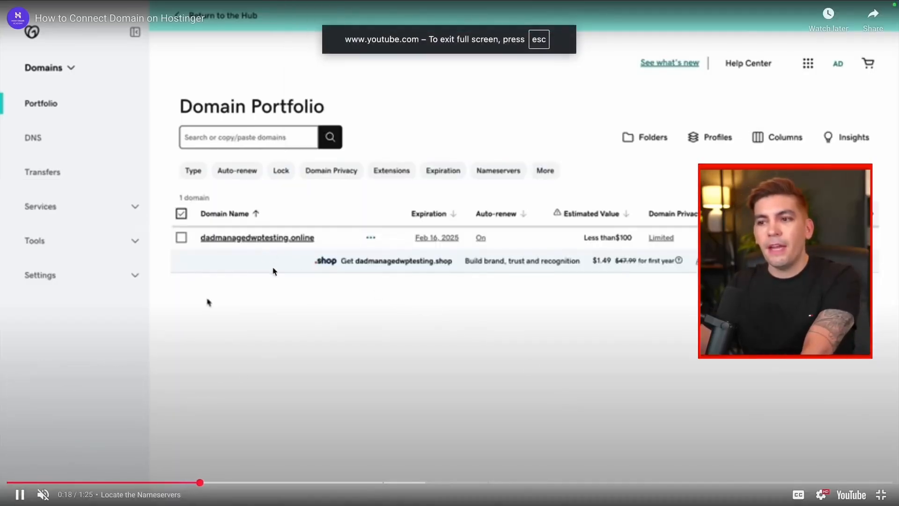
{"action": "left_click", "coordinate": [19, 494]}
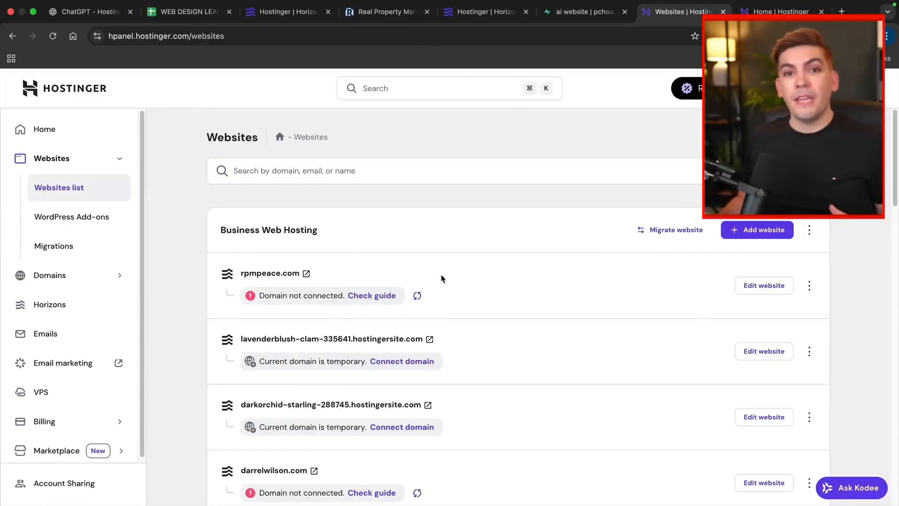
Step: Choose Change domain for rpmpeace.com and accept losing its email, subdomains and backups
{"action": "left_click", "coordinate": [809, 286]}
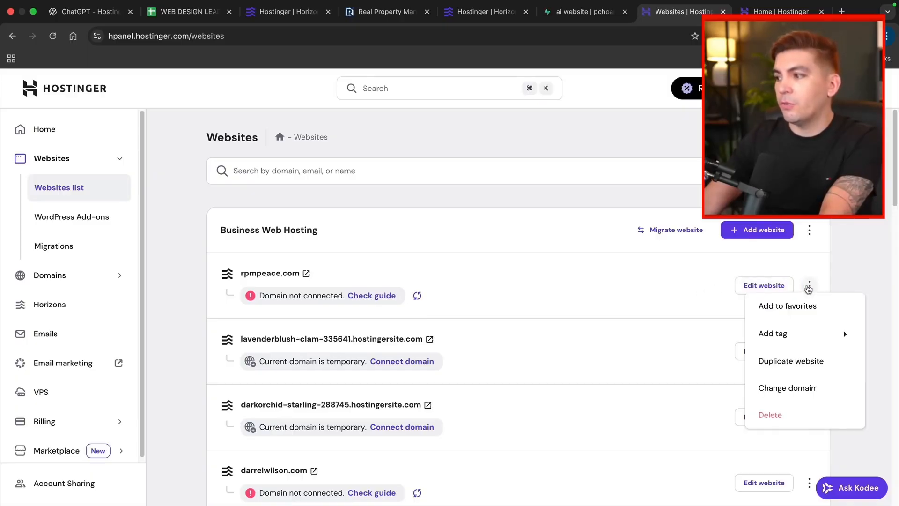
{"action": "left_click", "coordinate": [786, 390]}
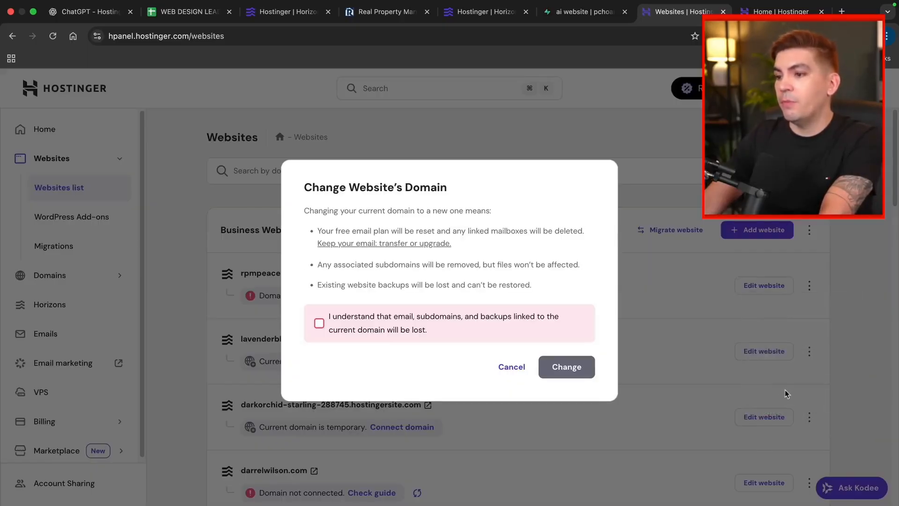
{"action": "left_click", "coordinate": [373, 330]}
{"action": "left_click", "coordinate": [564, 372]}
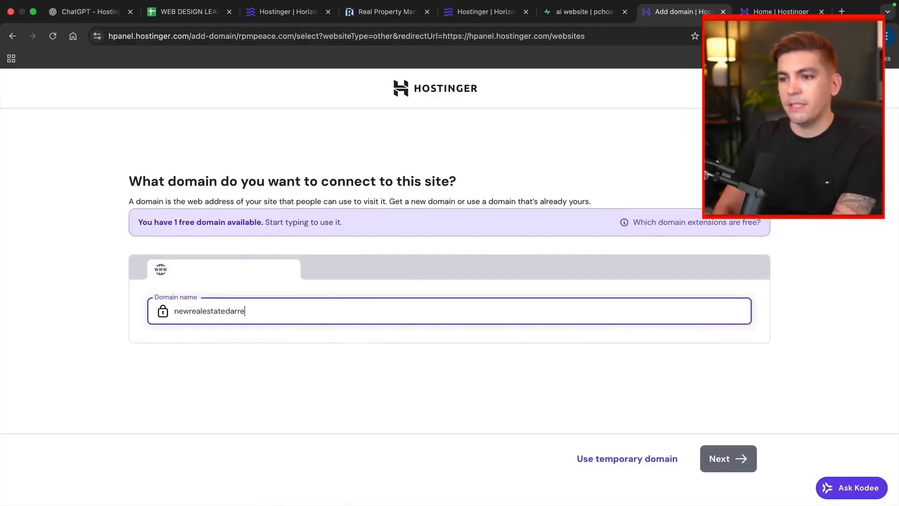
Step: Purchase newrealestatedarrel.com on a one-year plan and return to the Websites list
{"action": "type", "text": "newrealestatedarrel.com"}
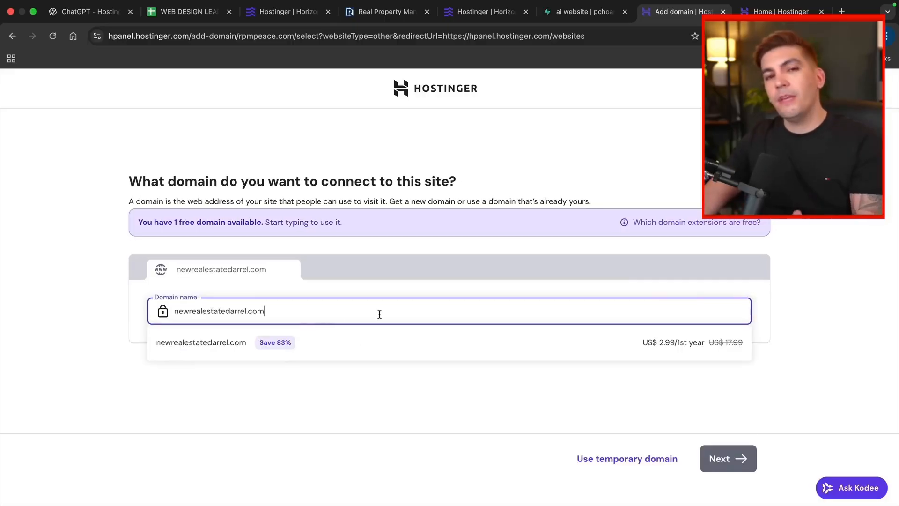
{"action": "left_click", "coordinate": [321, 345]}
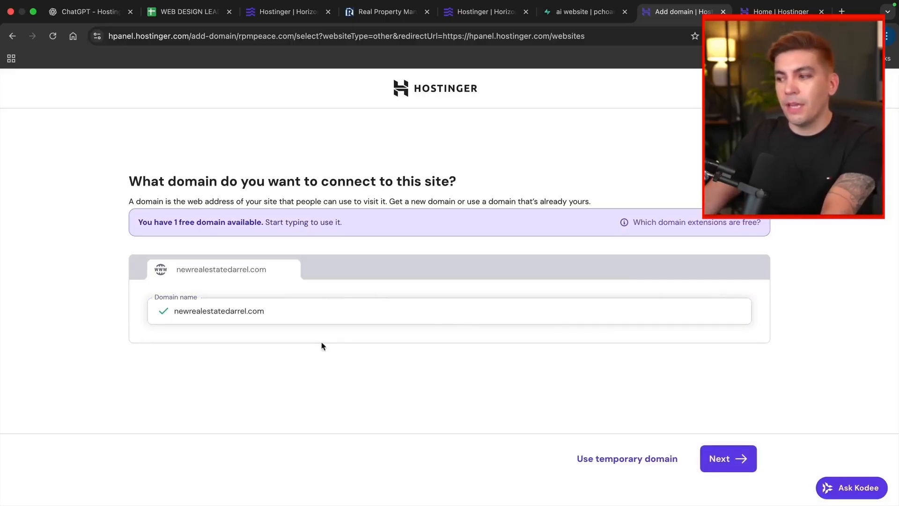
{"action": "left_click", "coordinate": [711, 458]}
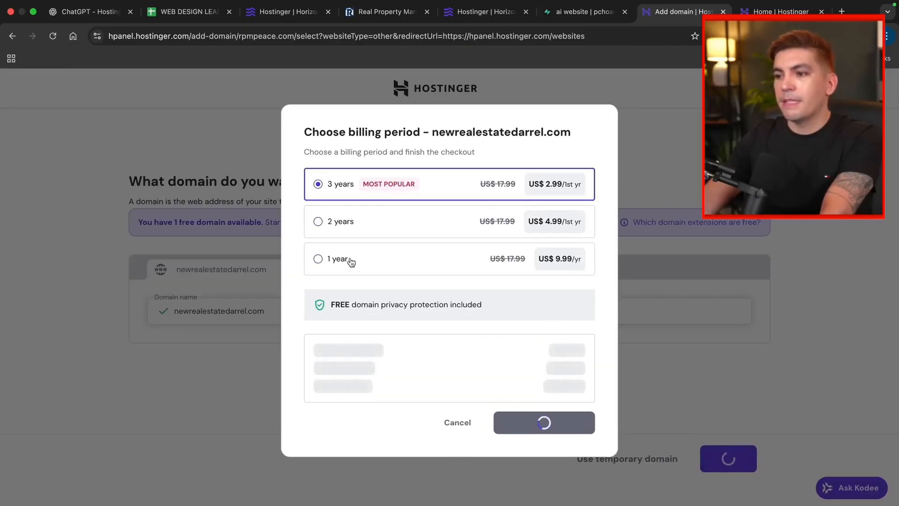
{"action": "left_click", "coordinate": [333, 248]}
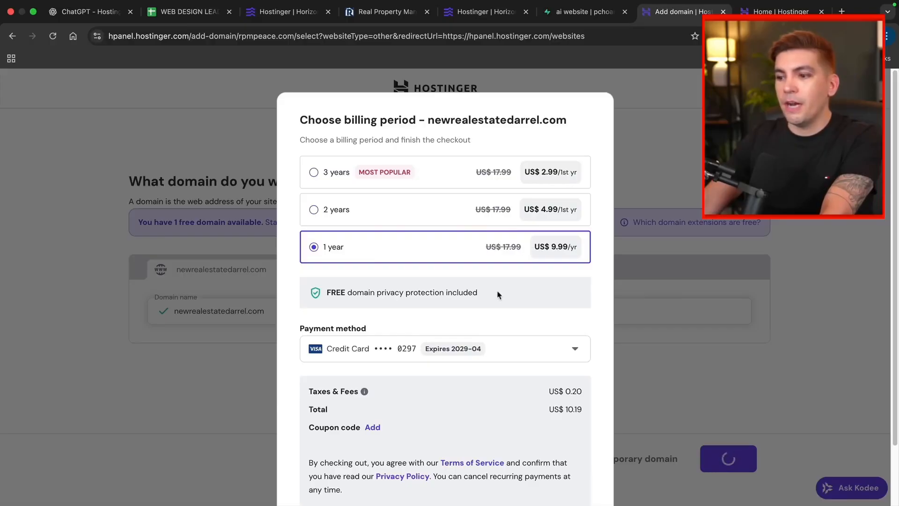
{"action": "scroll", "coordinate": [498, 294], "scroll_direction": "down", "scroll_amount": 3}
{"action": "left_click", "coordinate": [543, 471]}
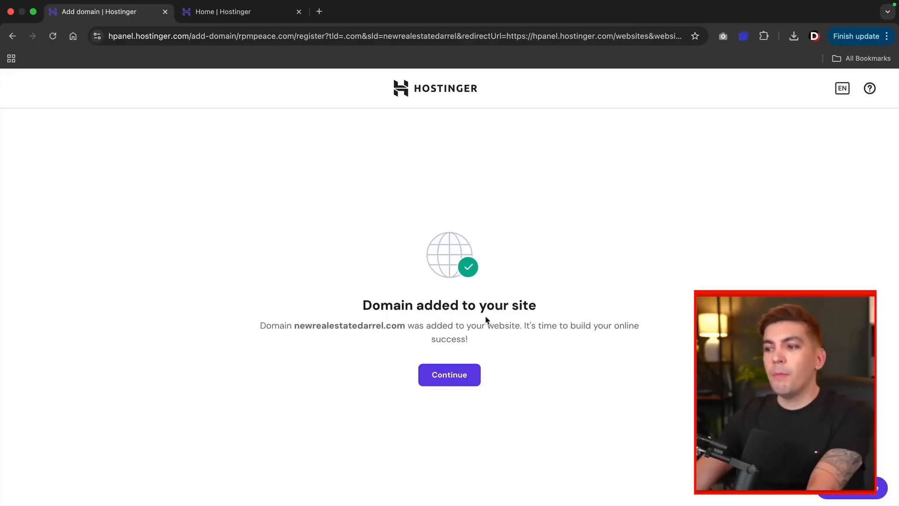
{"action": "left_click", "coordinate": [449, 380]}
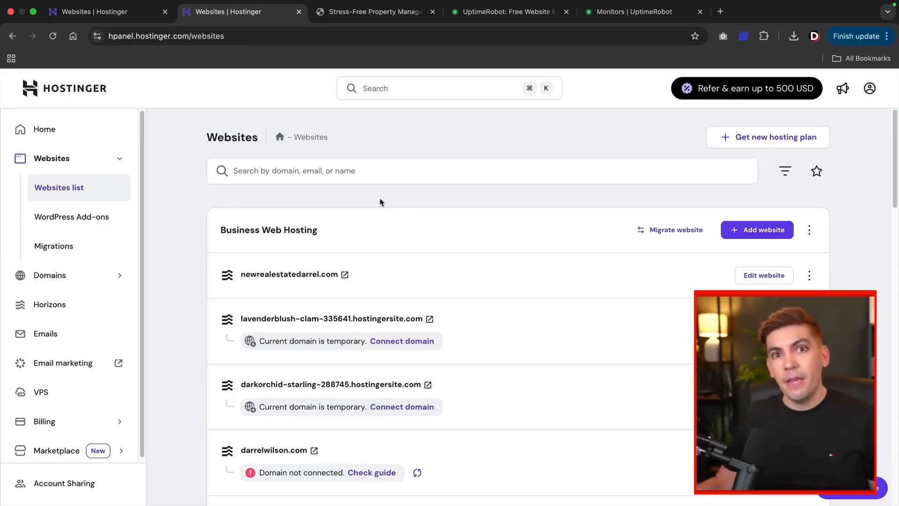
Step: Switch to the UptimeRobot homepage tab
{"action": "left_click", "coordinate": [515, 18]}
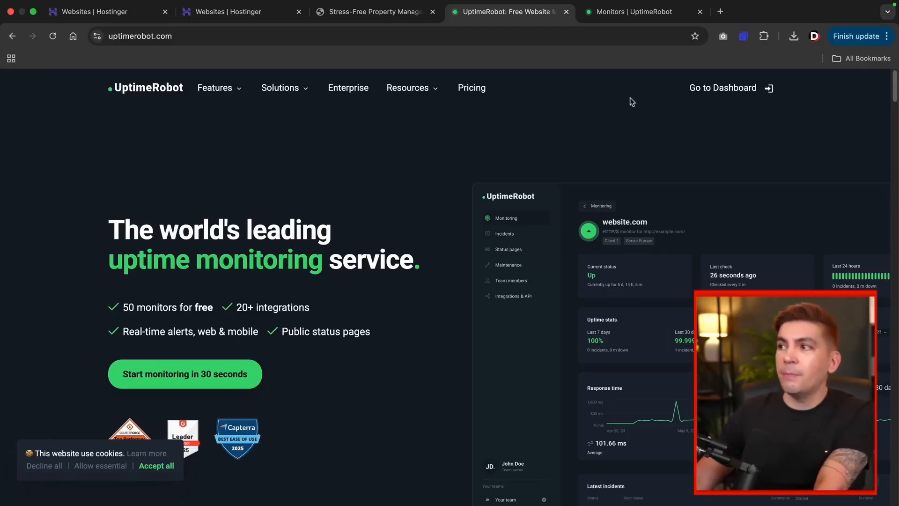
Step: Look through the details of the existing DarrelWilson.com monitor
{"action": "left_click", "coordinate": [626, 17]}
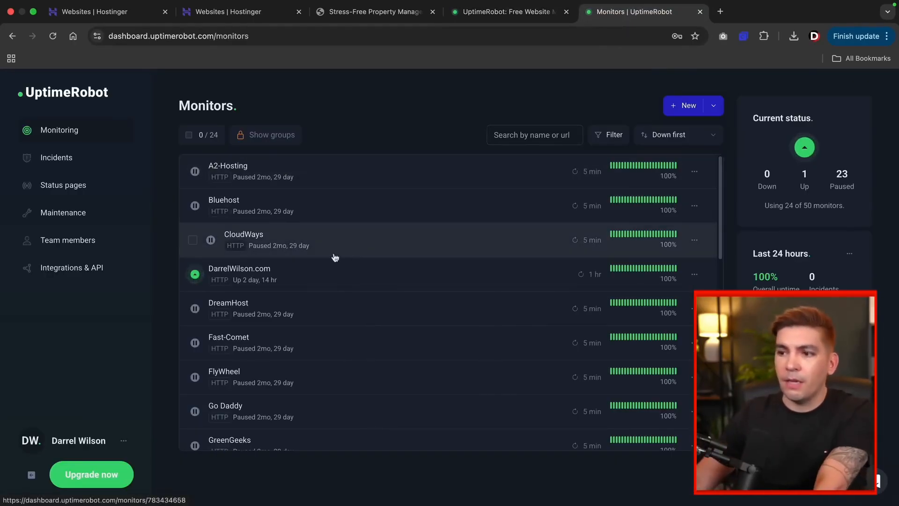
{"action": "left_click", "coordinate": [318, 275]}
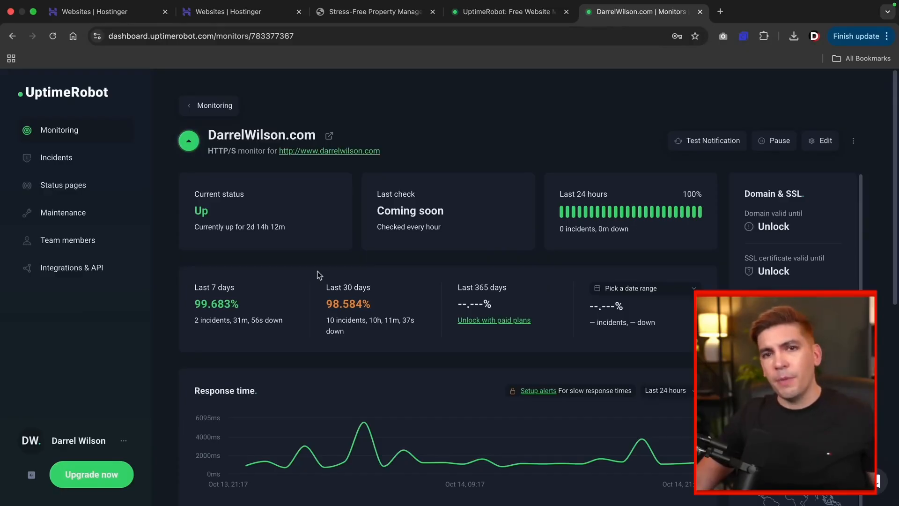
{"action": "scroll", "coordinate": [352, 281], "scroll_direction": "down", "scroll_amount": 4}
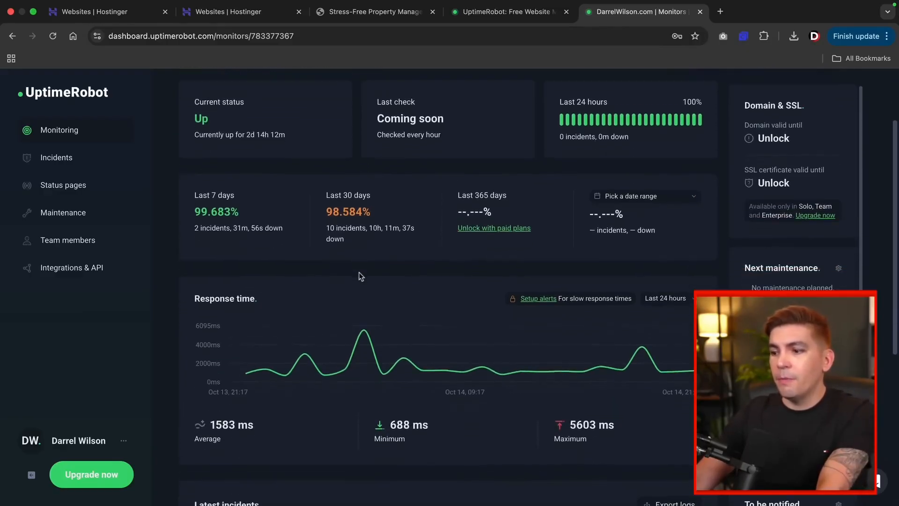
{"action": "scroll", "coordinate": [361, 276], "scroll_direction": "down", "scroll_amount": 5}
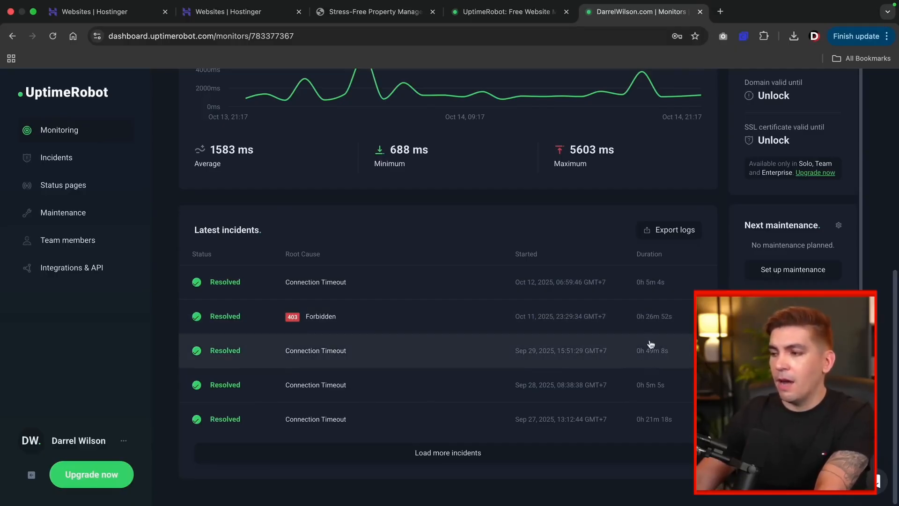
{"action": "scroll", "coordinate": [506, 325], "scroll_direction": "up", "scroll_amount": 5}
{"action": "scroll", "coordinate": [503, 324], "scroll_direction": "up", "scroll_amount": 3}
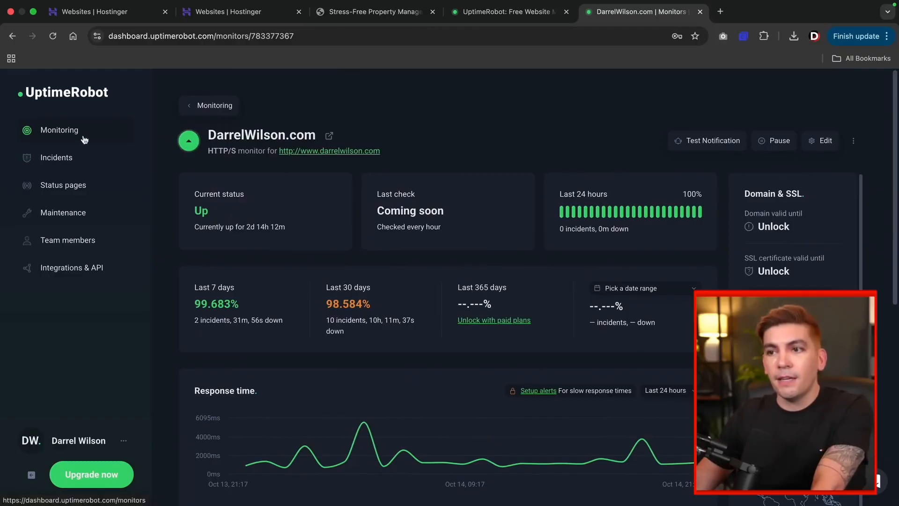
Step: Go back to the monitors list and start a new HTTP monitor at its URL field
{"action": "left_click", "coordinate": [162, 114]}
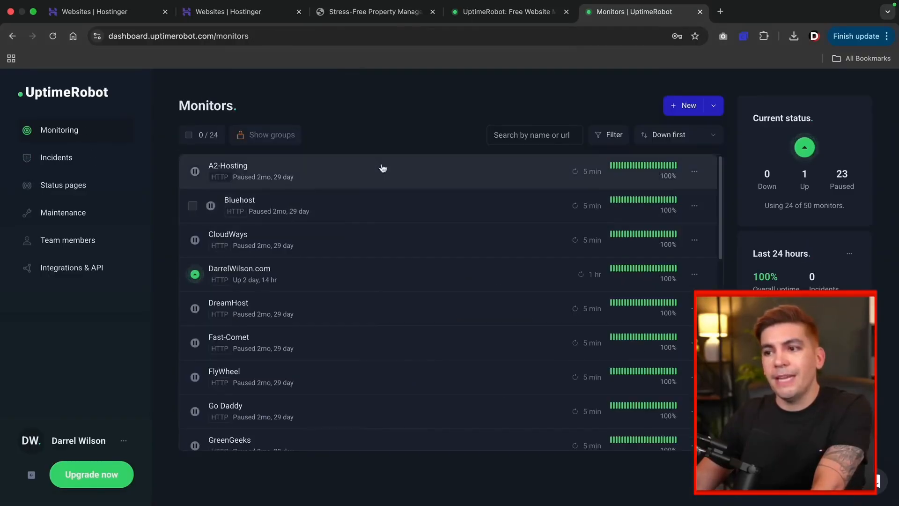
{"action": "scroll", "coordinate": [470, 324], "scroll_direction": "down", "scroll_amount": 8}
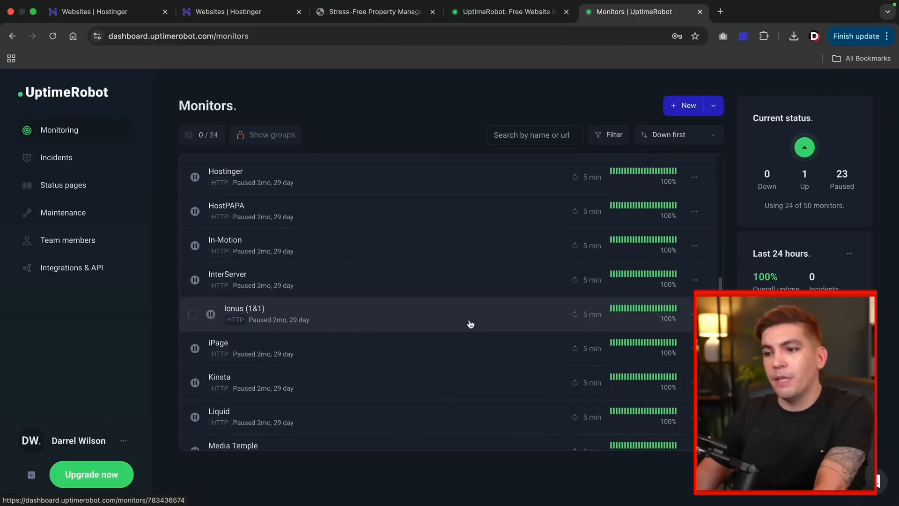
{"action": "scroll", "coordinate": [473, 309], "scroll_direction": "down", "scroll_amount": 5}
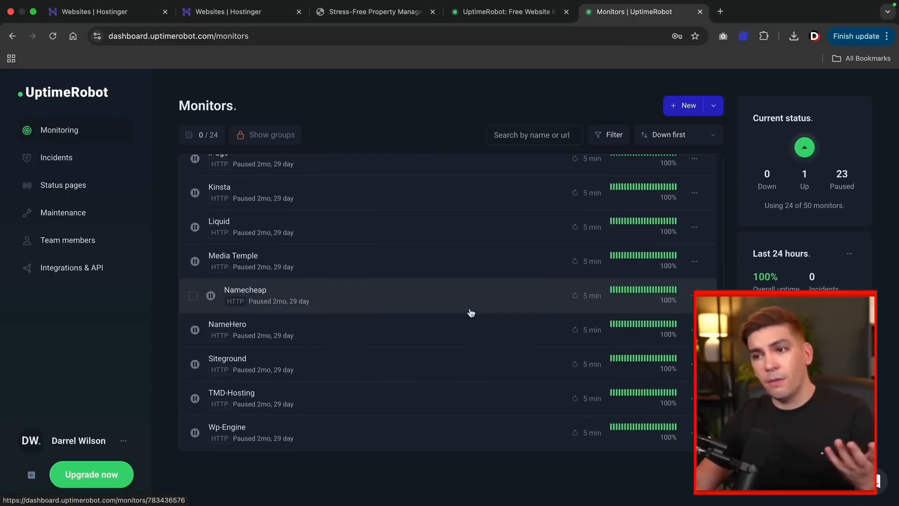
{"action": "scroll", "coordinate": [446, 339], "scroll_direction": "up", "scroll_amount": 13}
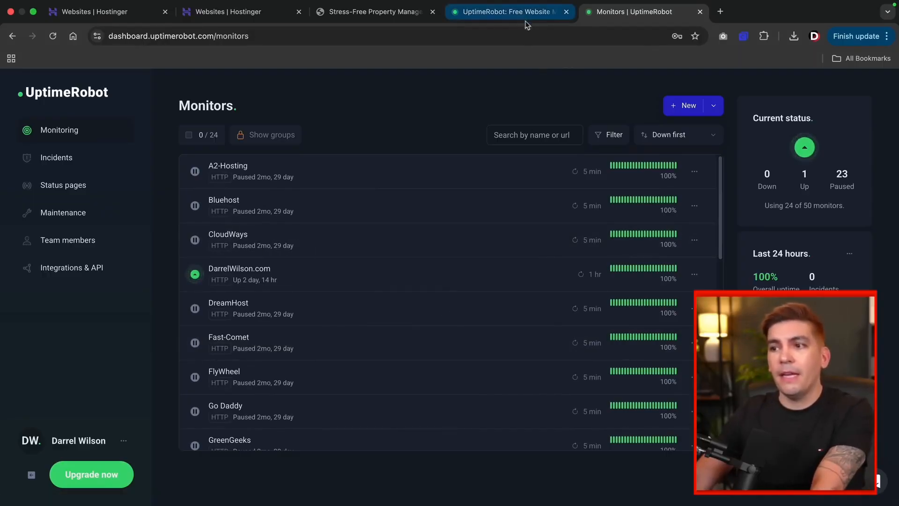
{"action": "left_click", "coordinate": [693, 107]}
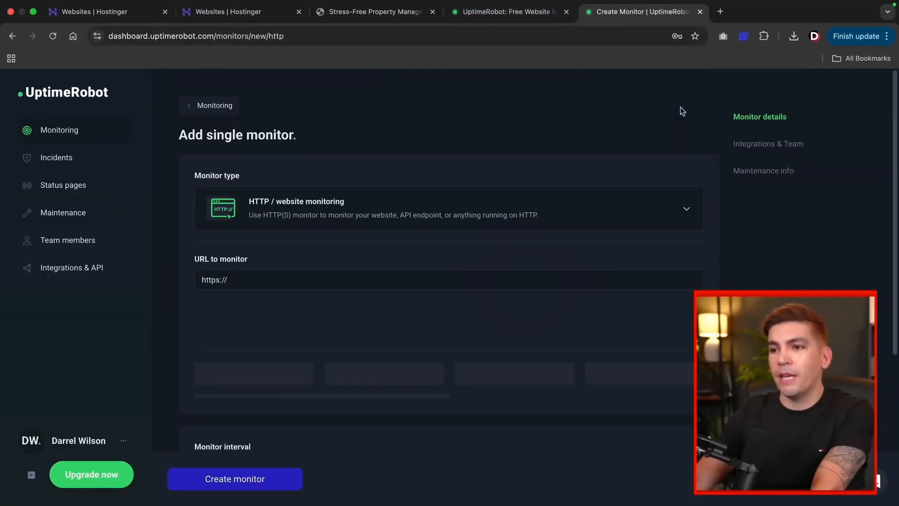
{"action": "left_click", "coordinate": [233, 277]}
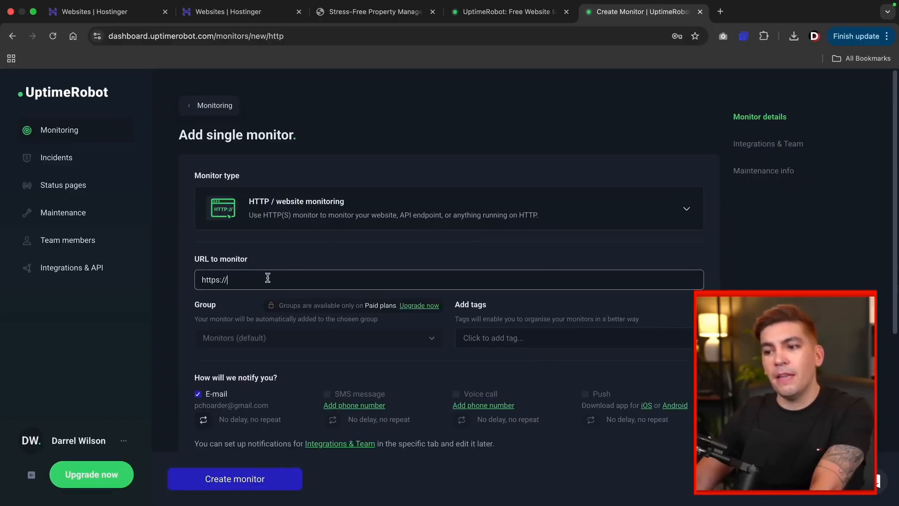